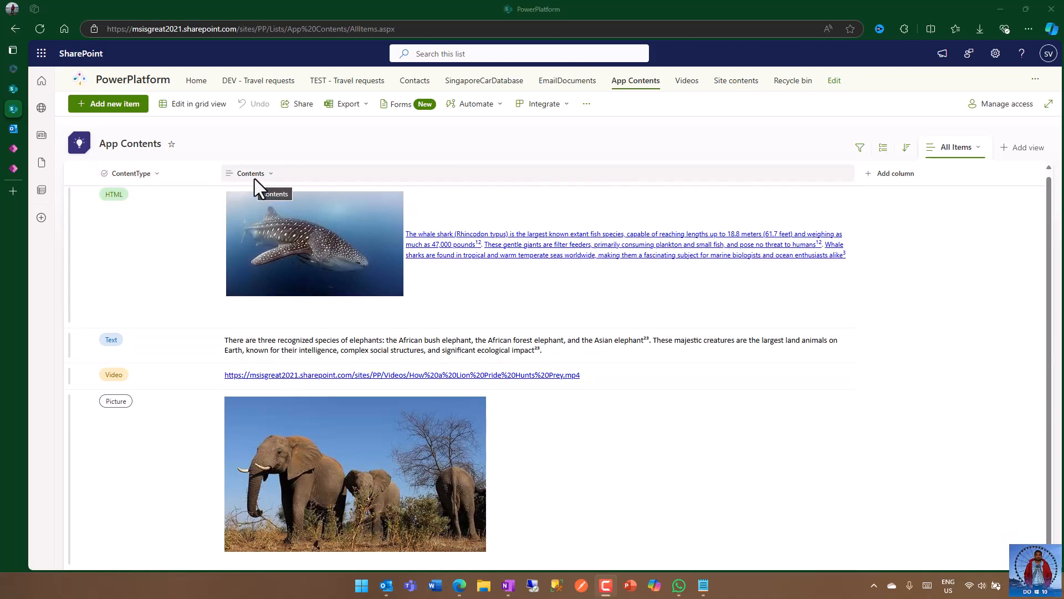
Step: Open the App Contents list settings and review the configuration of the ContentType choice column without changing it
click(991, 56)
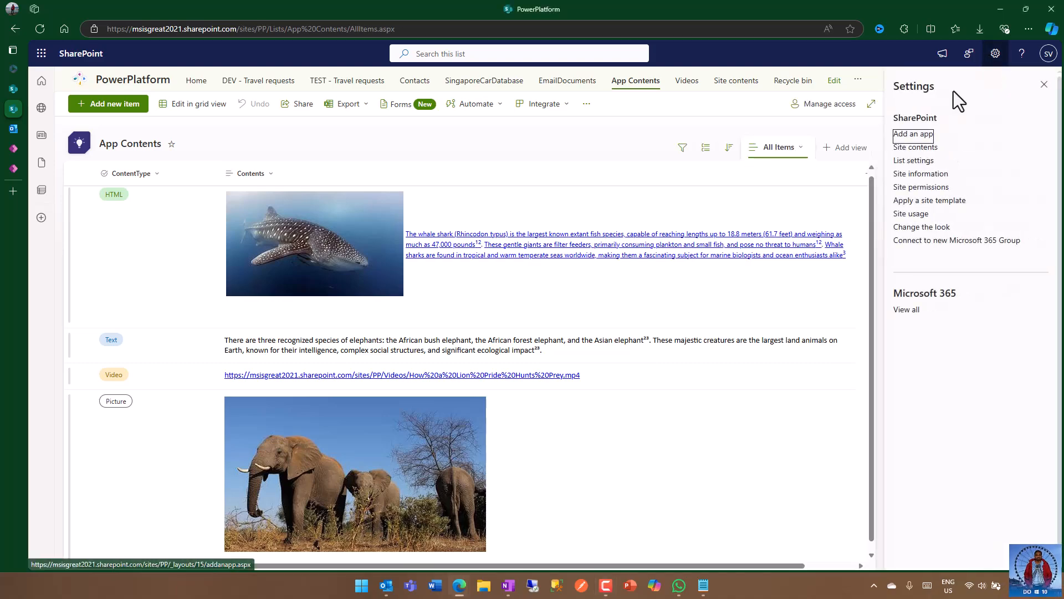
click(910, 162)
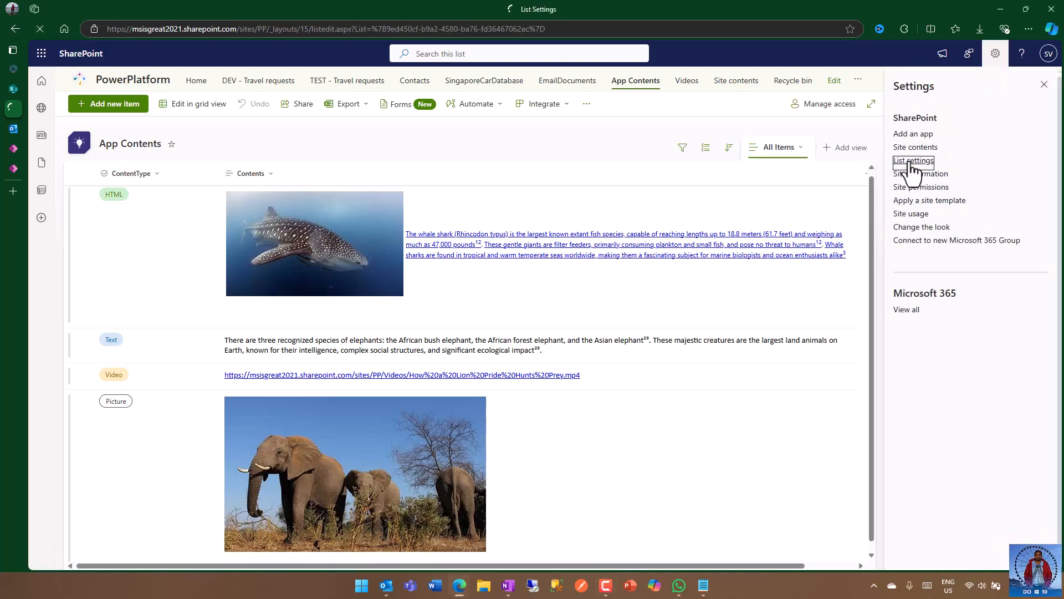
scroll(347, 251, down, 2)
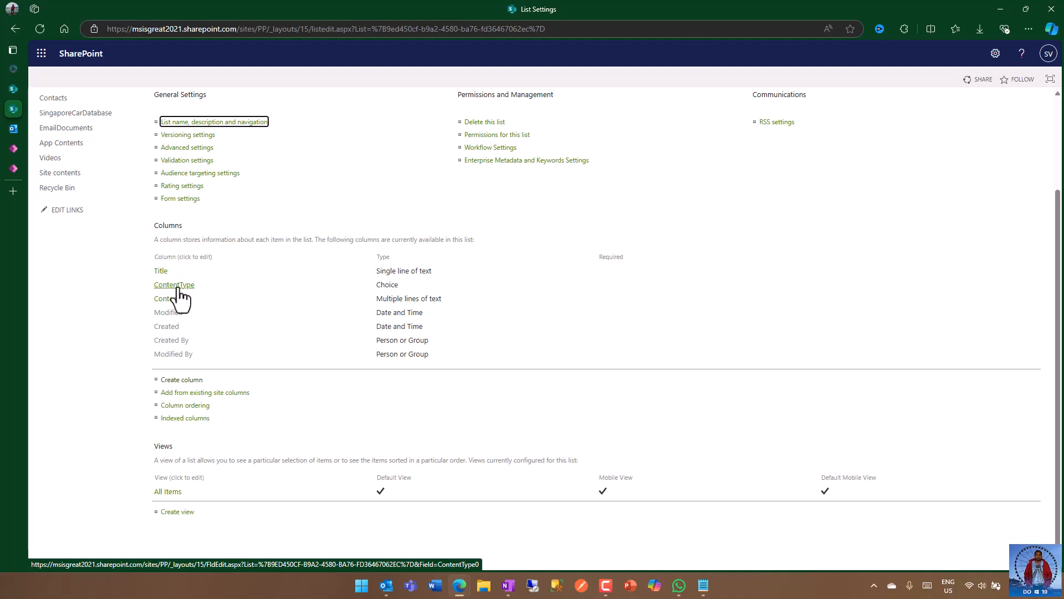
click(181, 288)
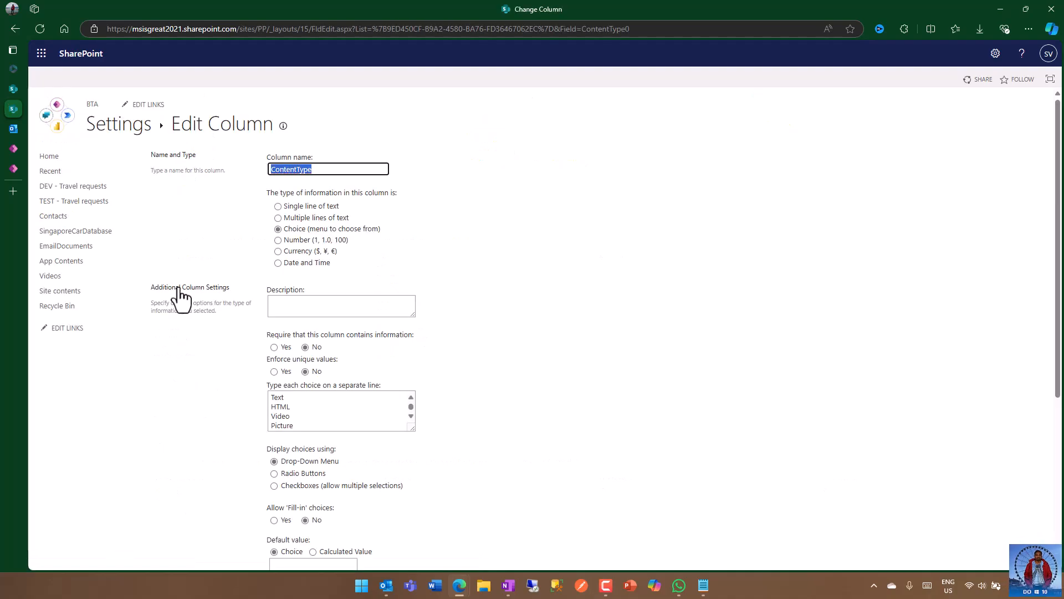
scroll(355, 391, down, 2)
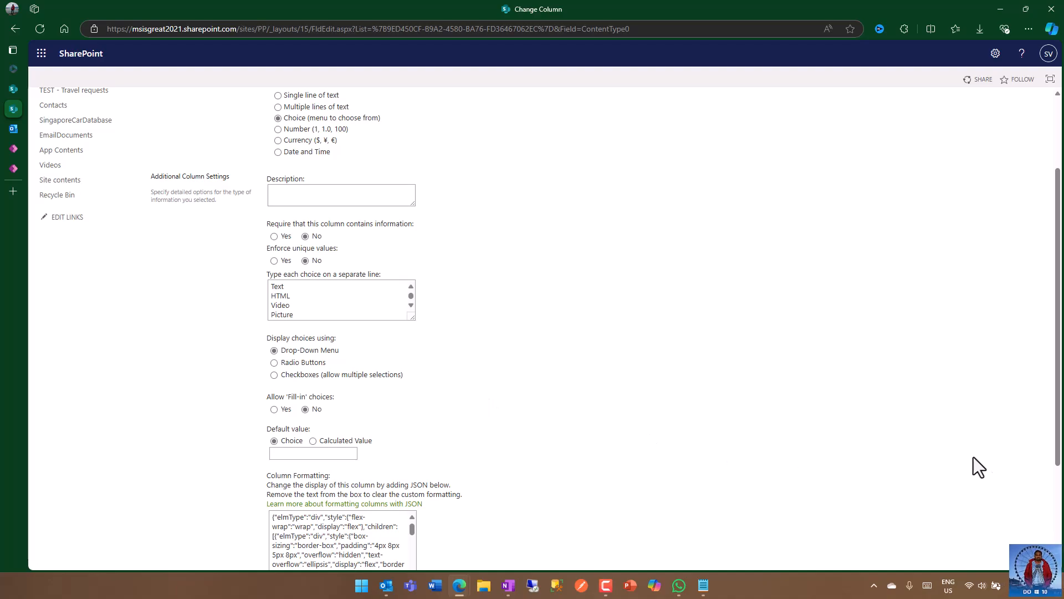
scroll(973, 456, down, 3)
click(1015, 509)
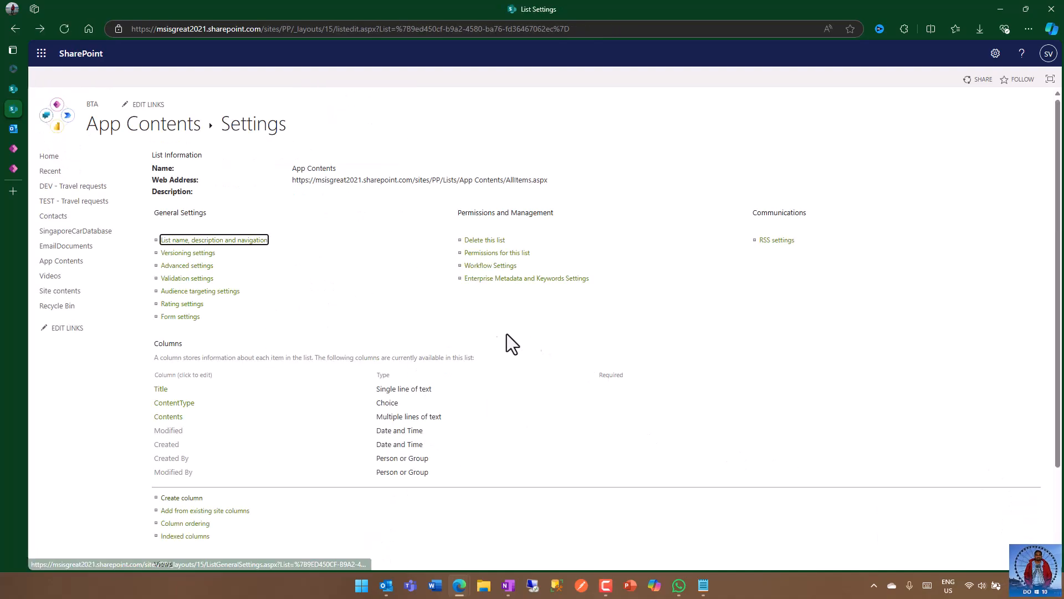
Step: Review the configuration of the Contents column without changing it, and return to the App Contents list
click(171, 416)
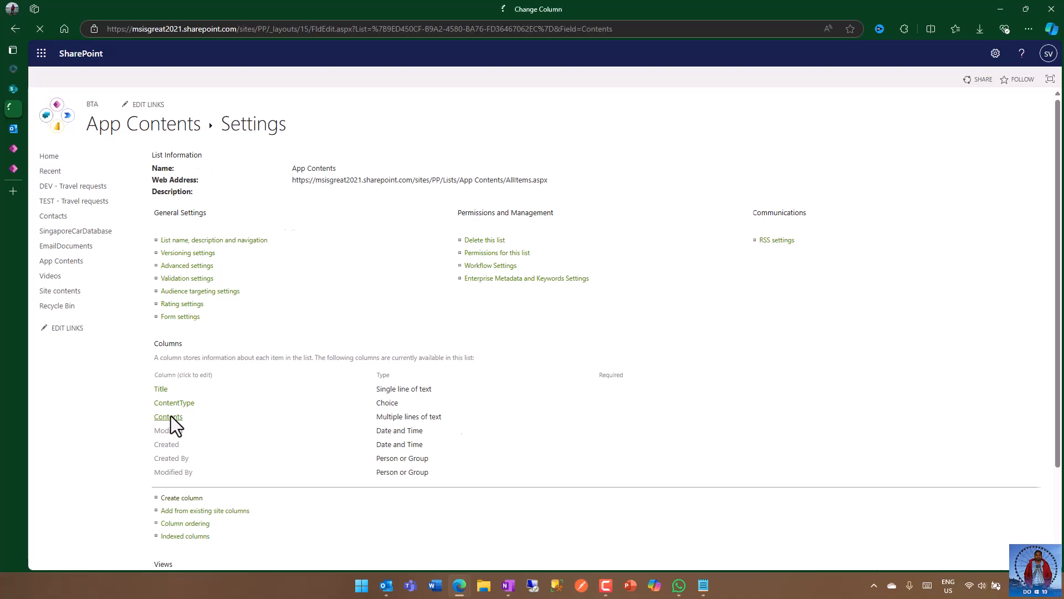
scroll(499, 310, down, 1)
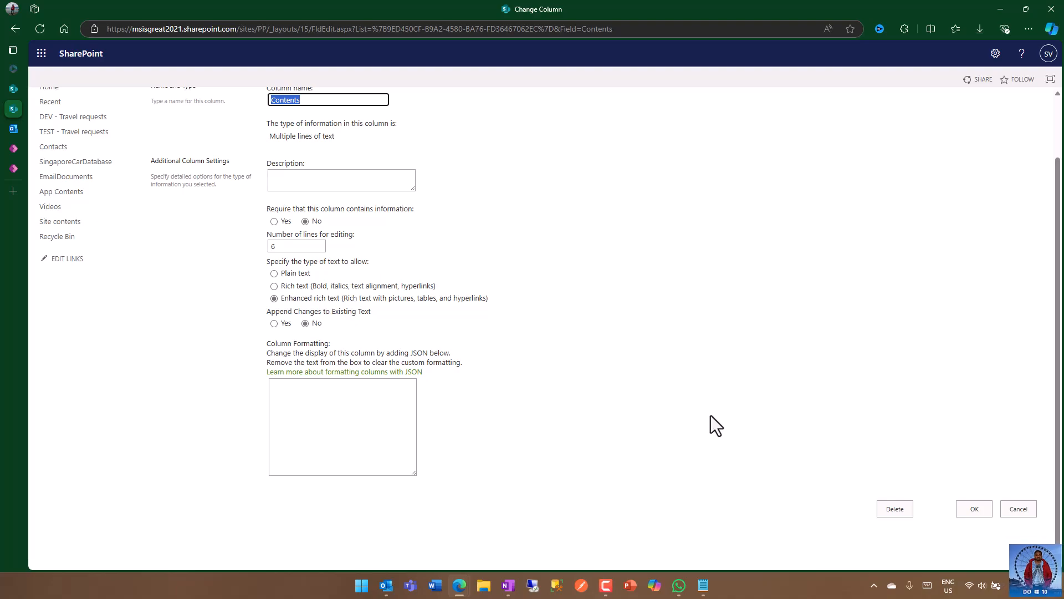
click(1013, 509)
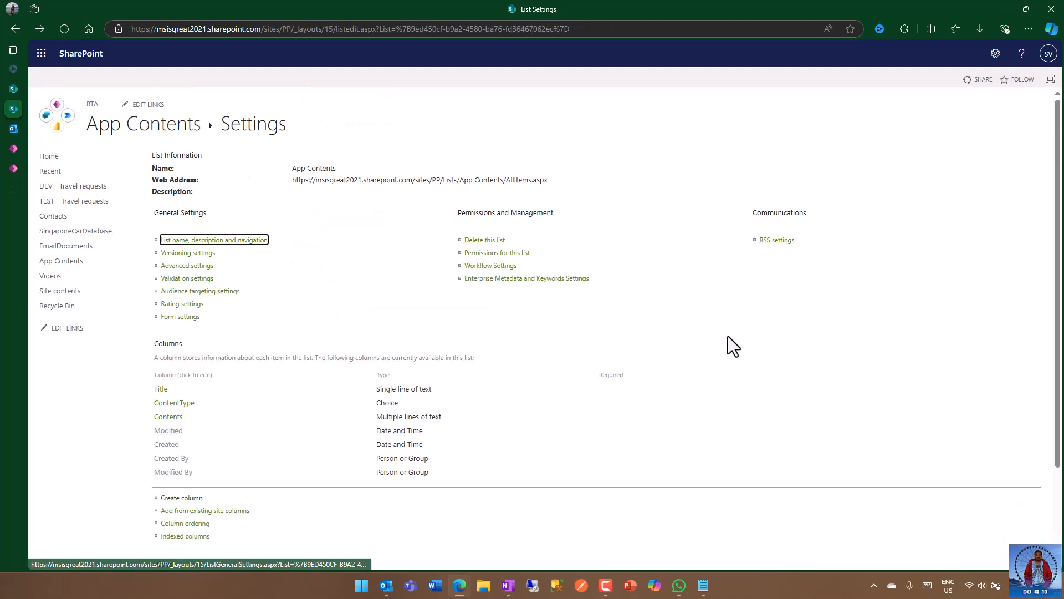
click(171, 136)
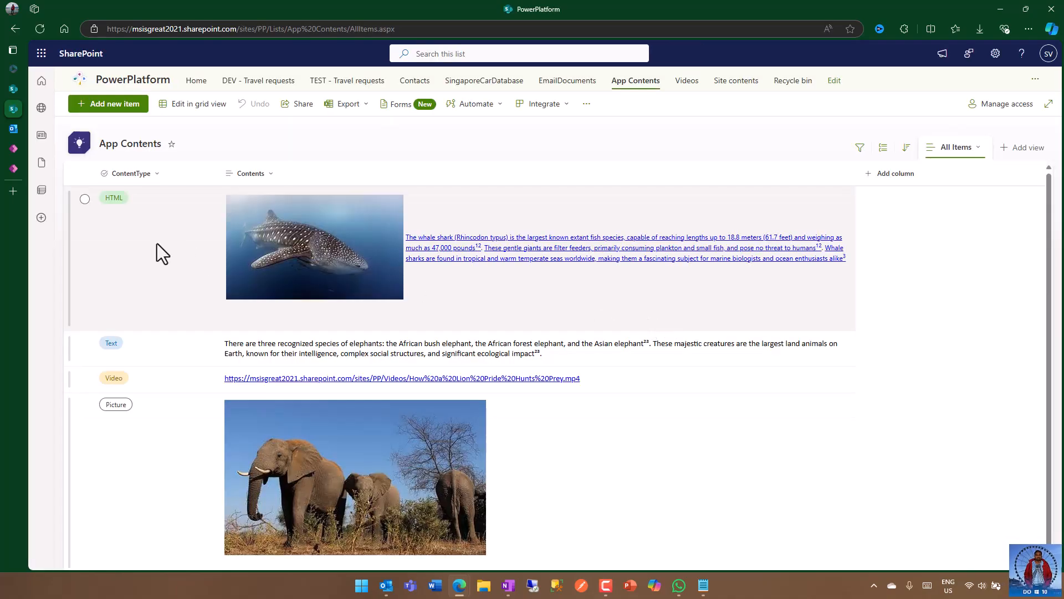
Step: Examine the item properties of the HTML, Text and Video entries in the App Contents list one after another
click(158, 244)
double_click(158, 244)
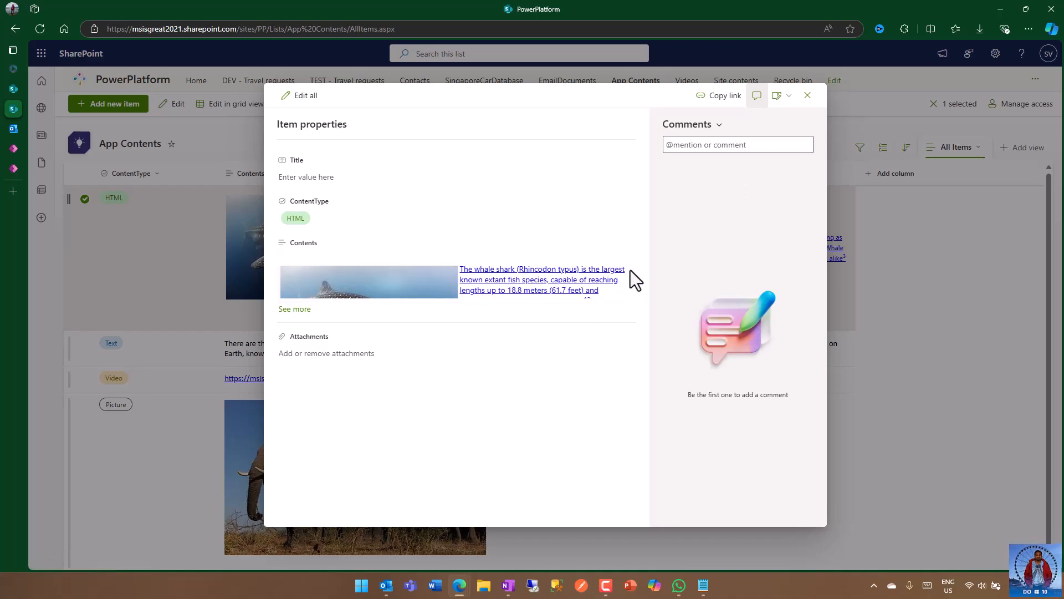
click(808, 96)
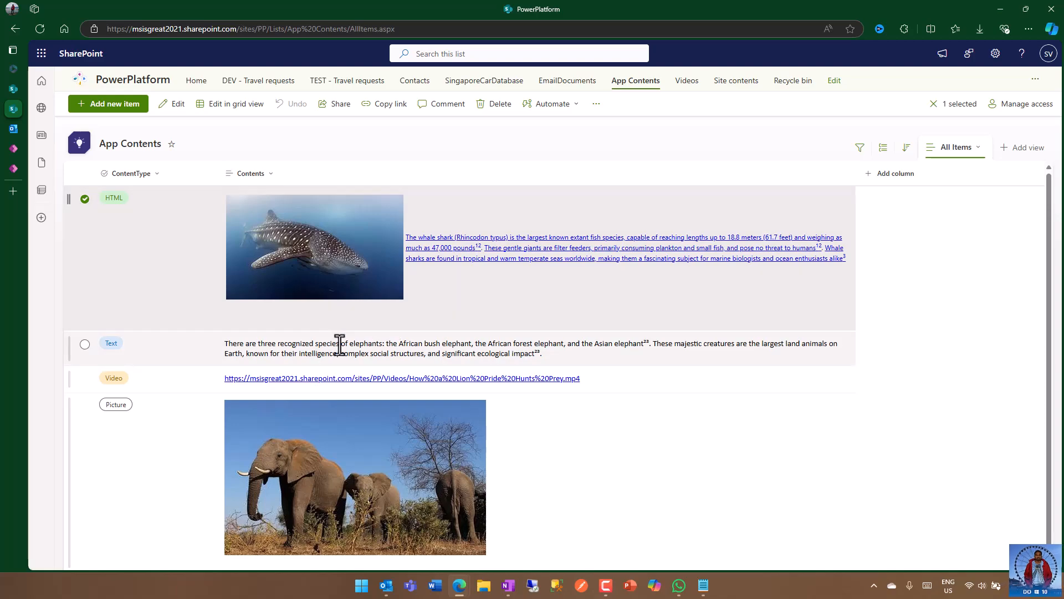
click(338, 347)
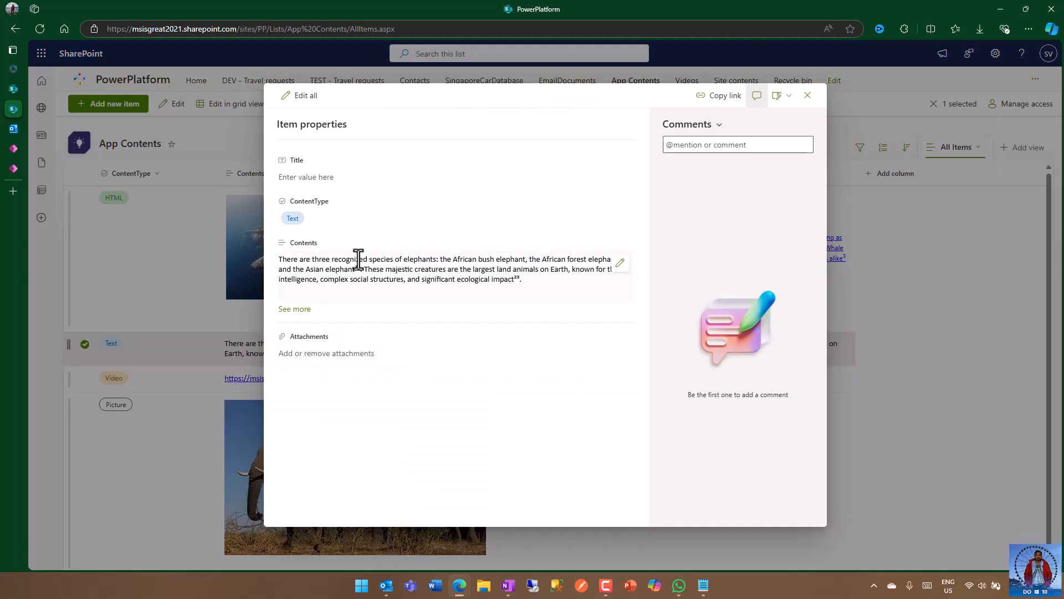
click(807, 95)
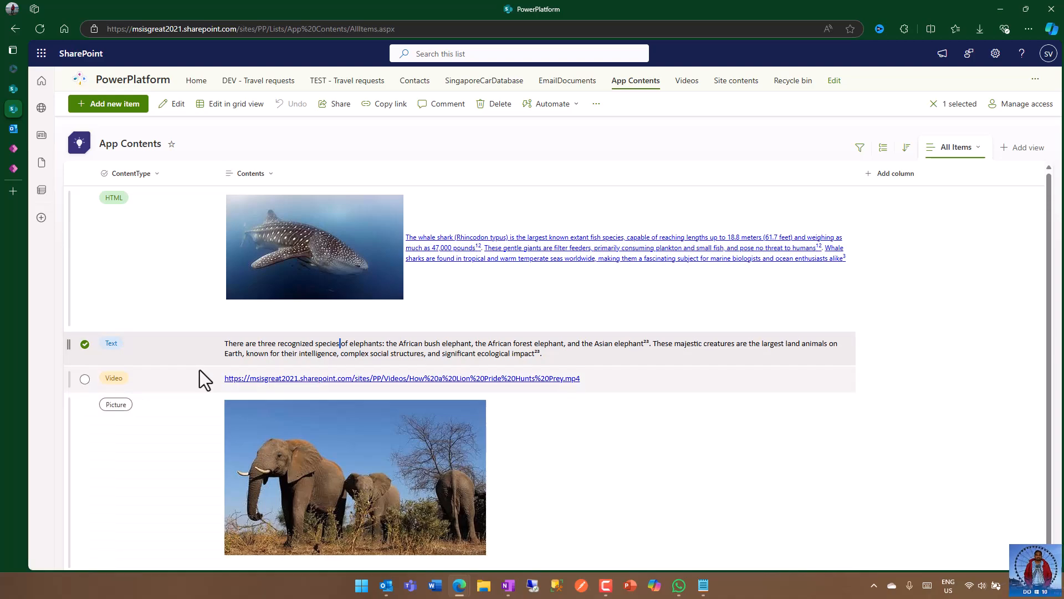
scroll(200, 370, down, 1)
double_click(172, 381)
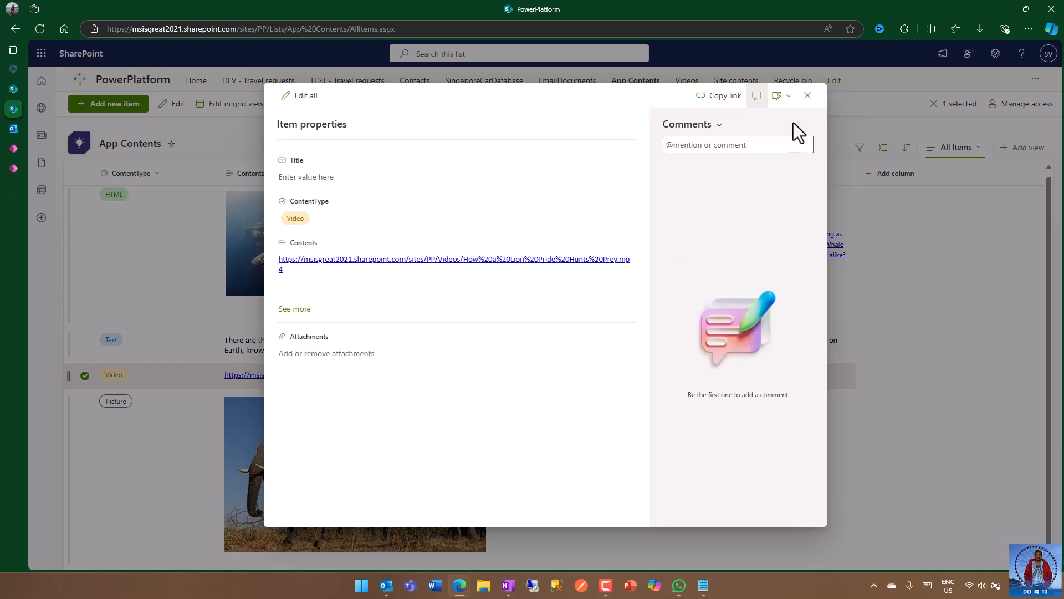
click(807, 96)
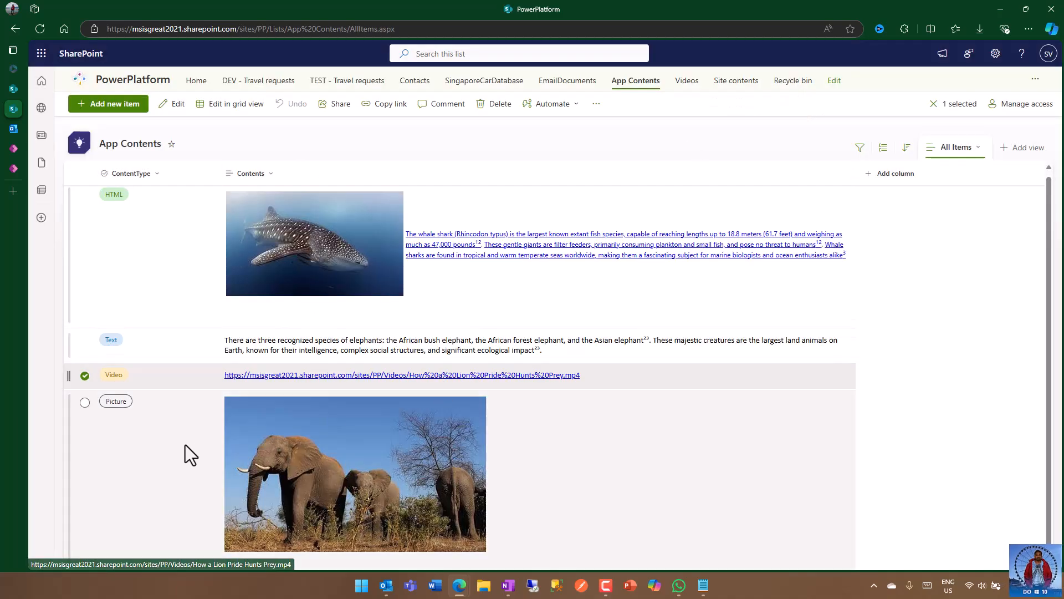
Step: Inspect the Picture entry's Contents editor and its image insertion option, then close the item without saving changes
click(174, 444)
click(174, 445)
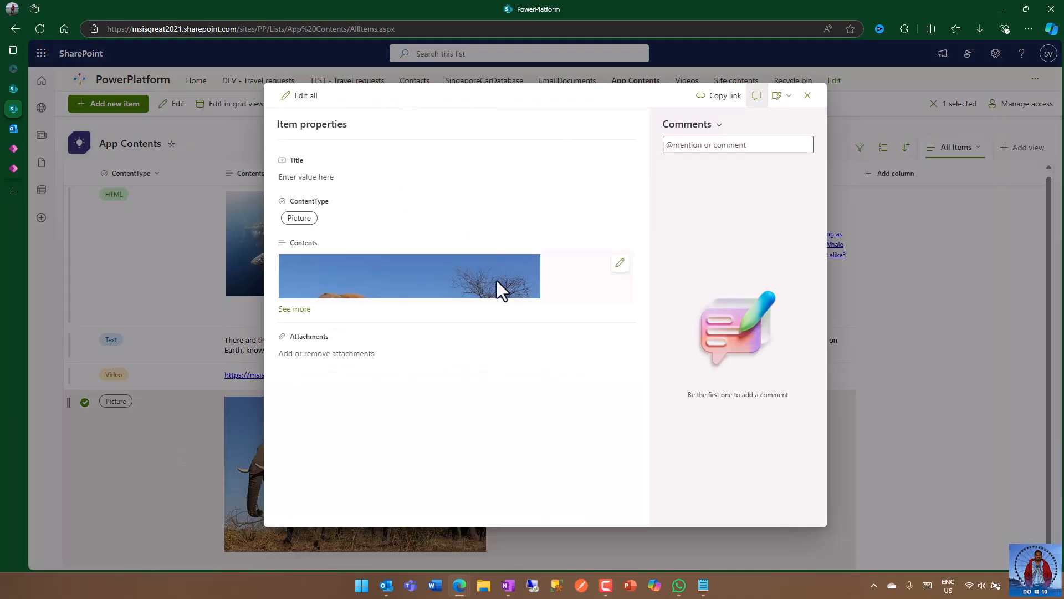
click(619, 263)
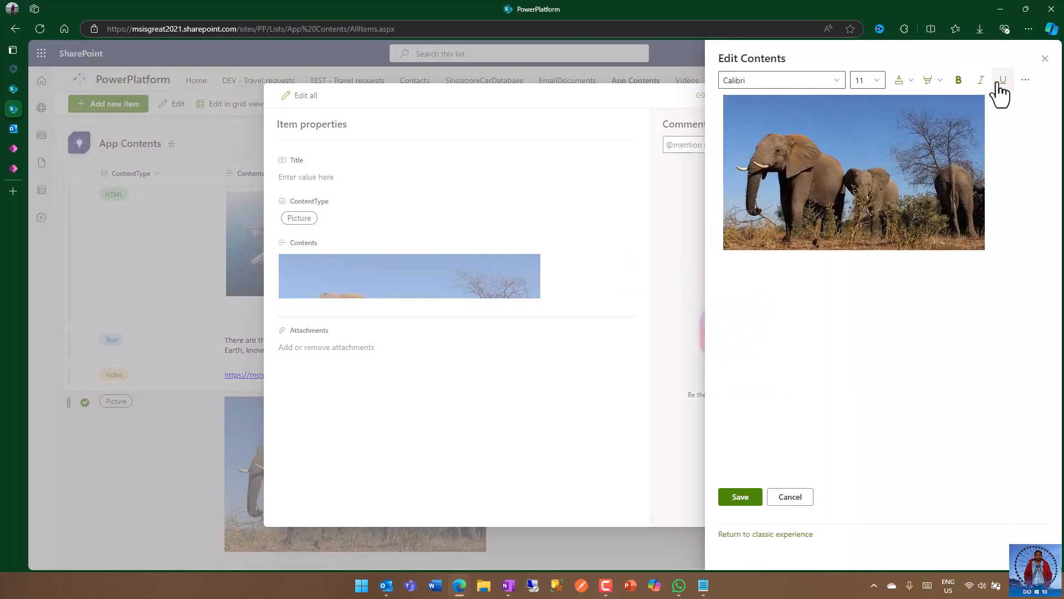
click(1025, 81)
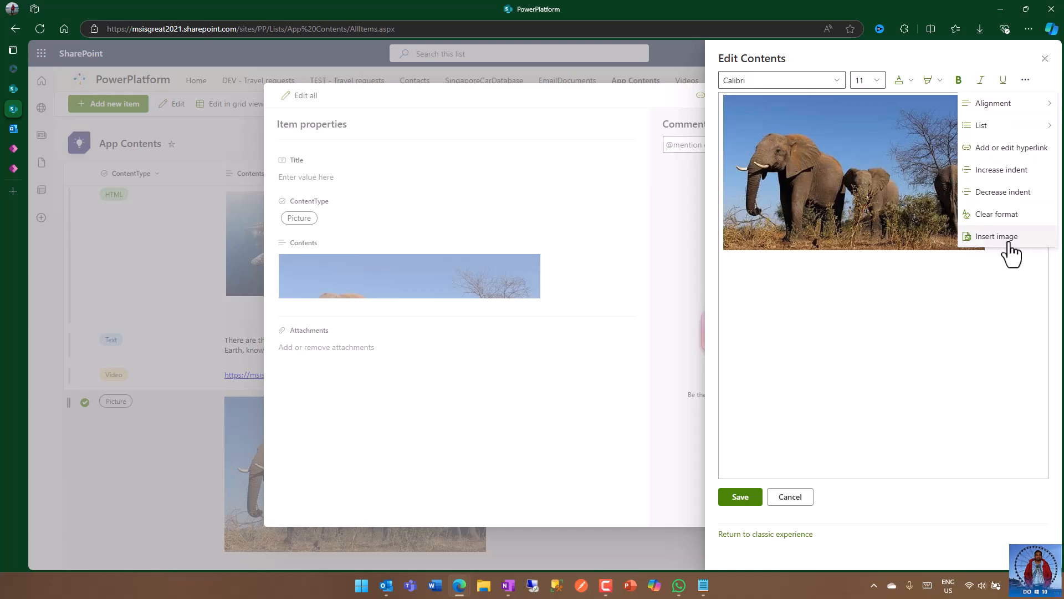
click(950, 328)
click(790, 497)
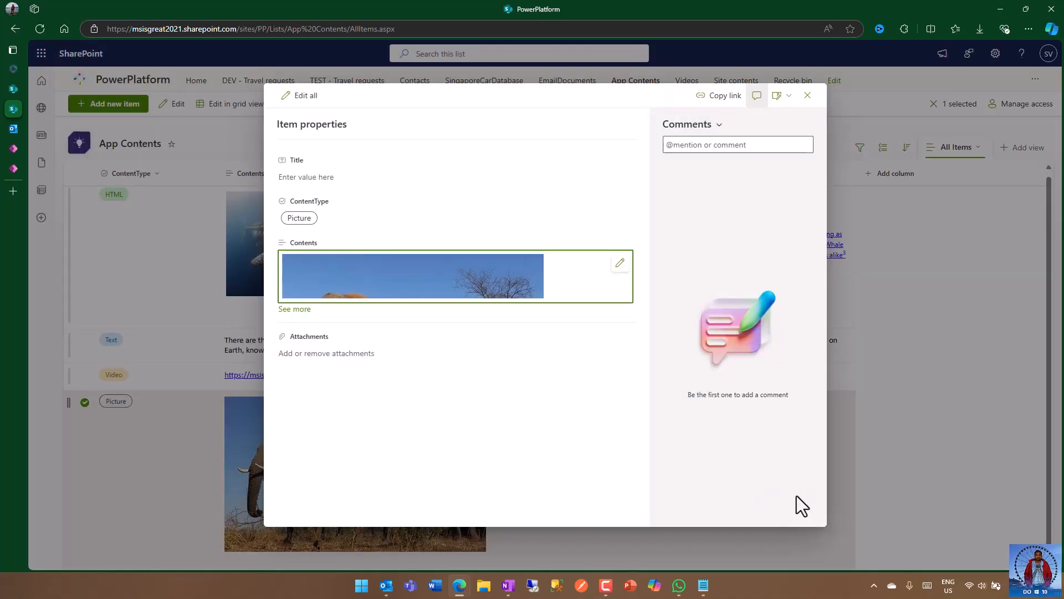
click(807, 95)
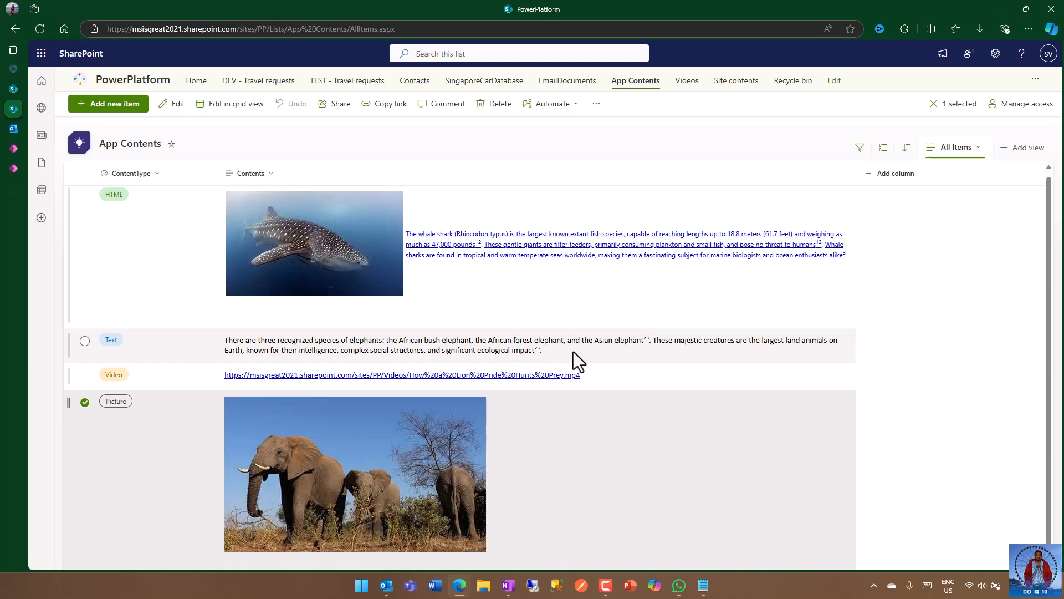
Step: Switch to the running Variable Gallery app in Power Apps and look through its HTML, text and video content
mouse_move(11, 171)
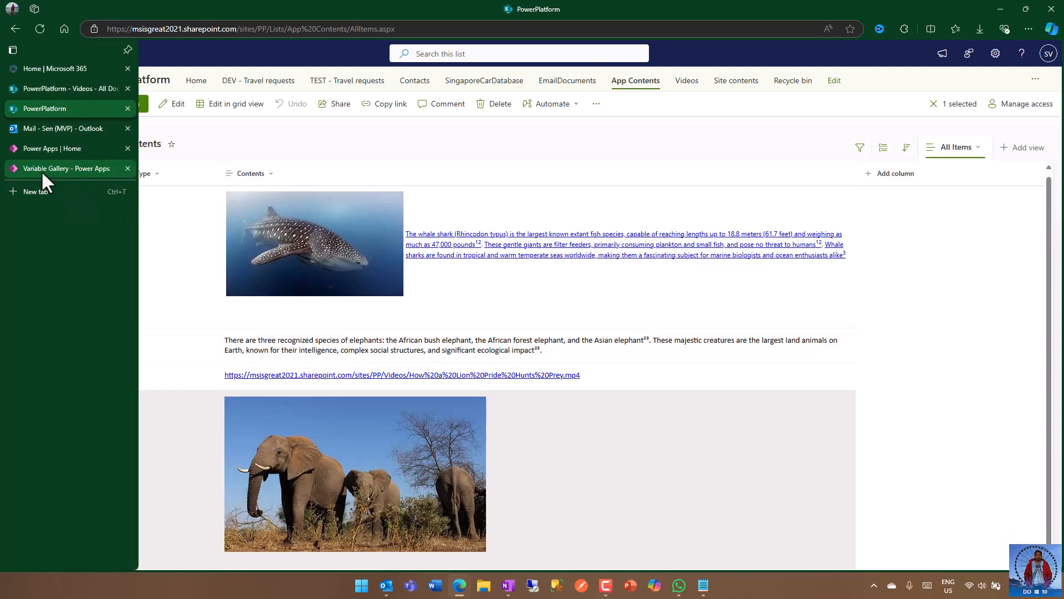
click(45, 150)
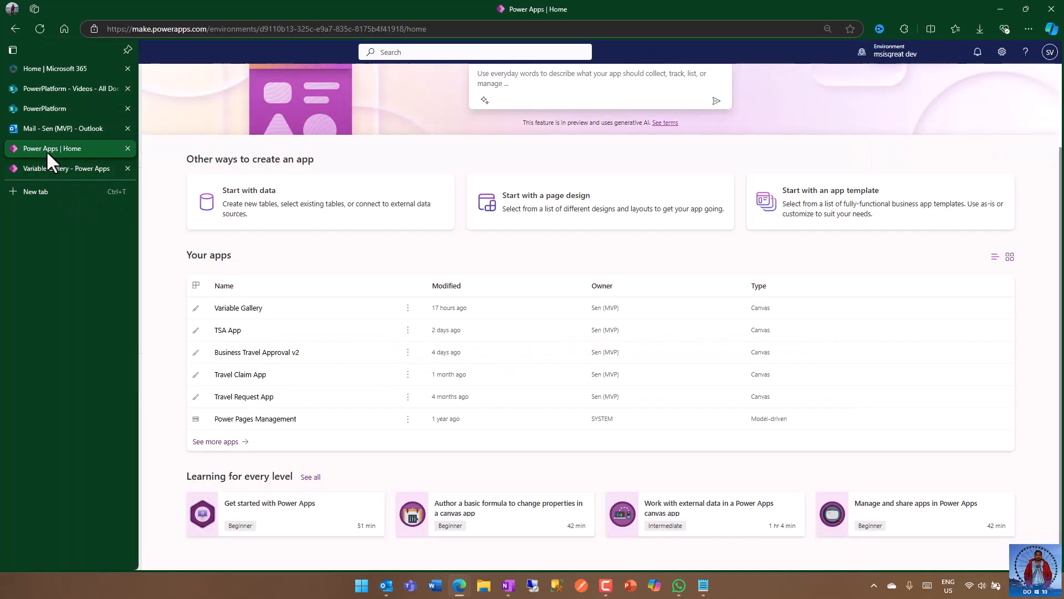
click(46, 167)
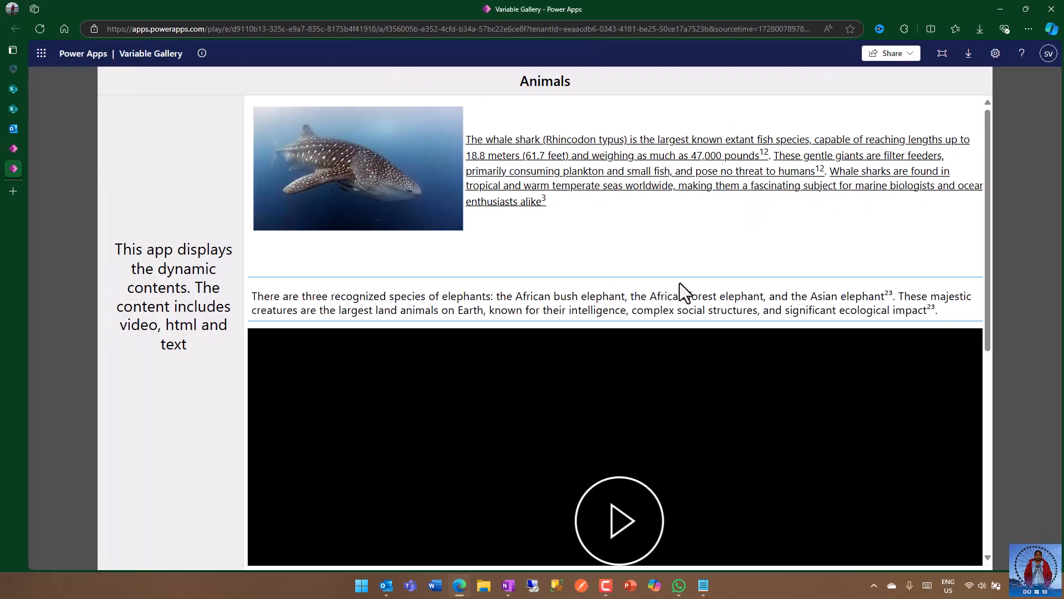
scroll(725, 258, down, 7)
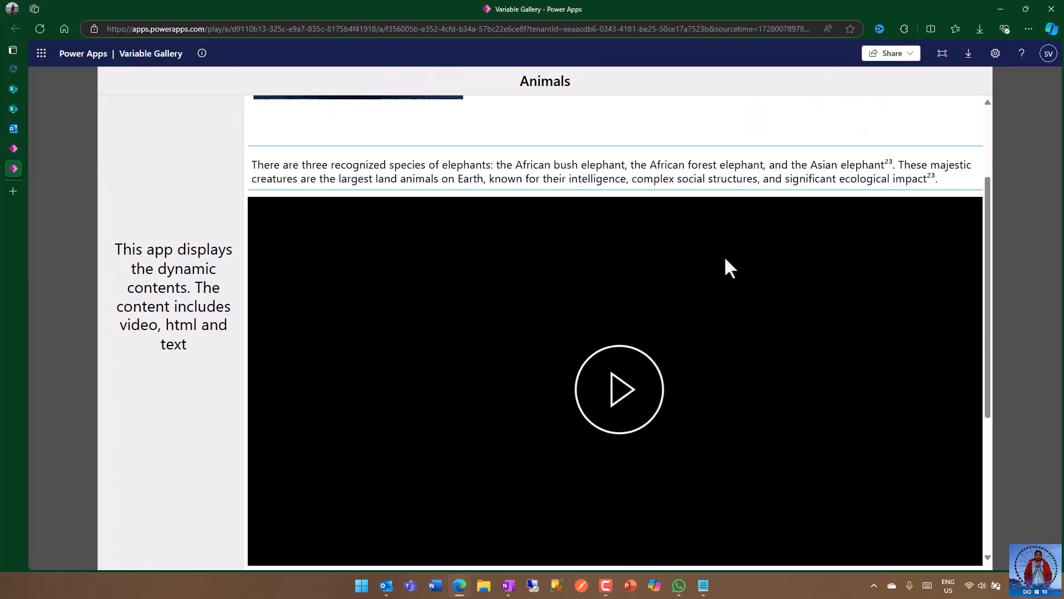
scroll(725, 258, up, 7)
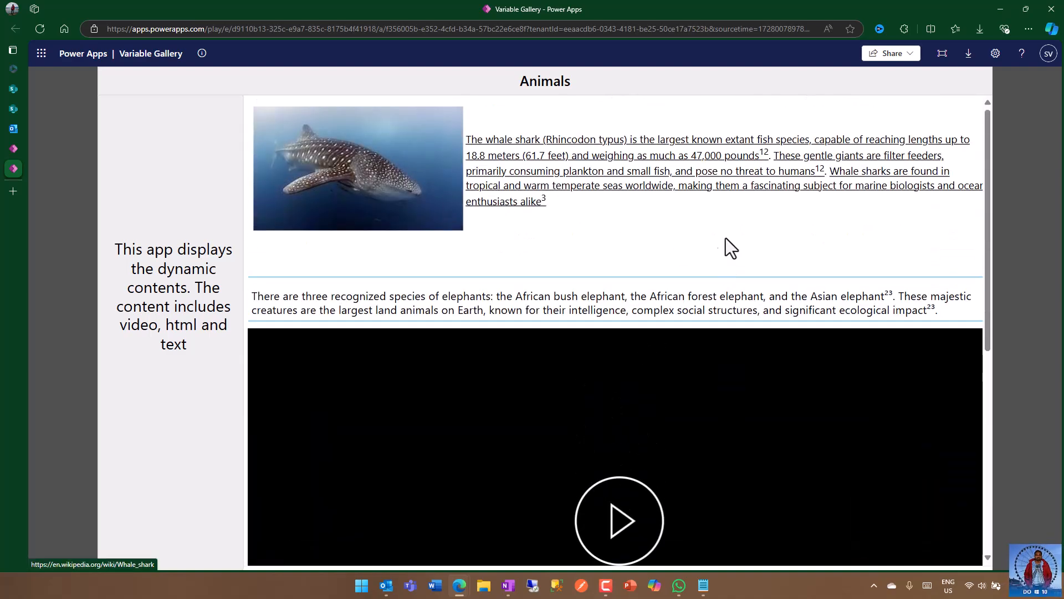
scroll(743, 233, down, 4)
scroll(631, 145, up, 2)
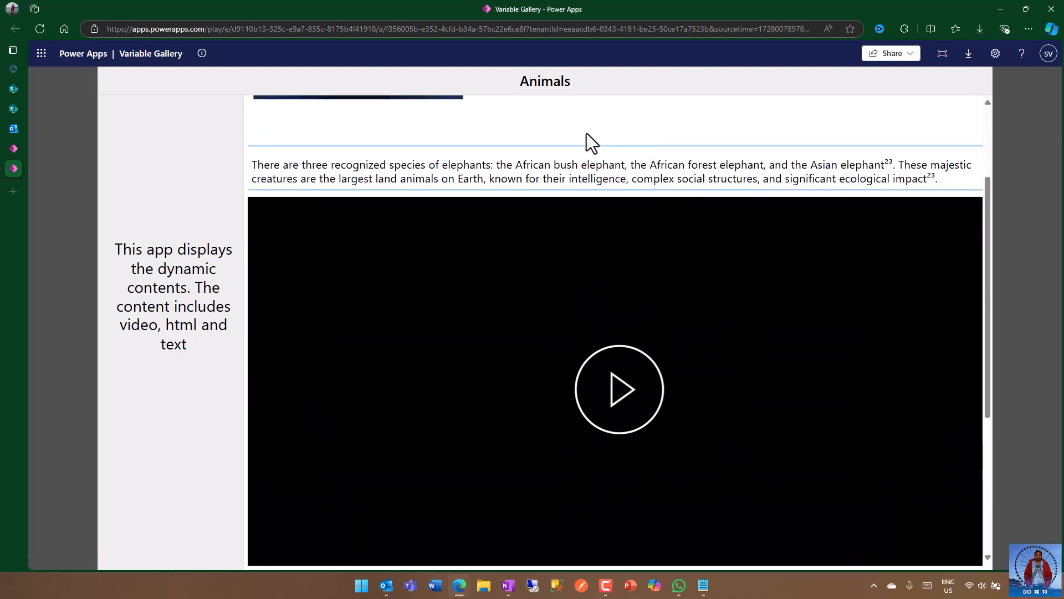
scroll(729, 330, down, 1)
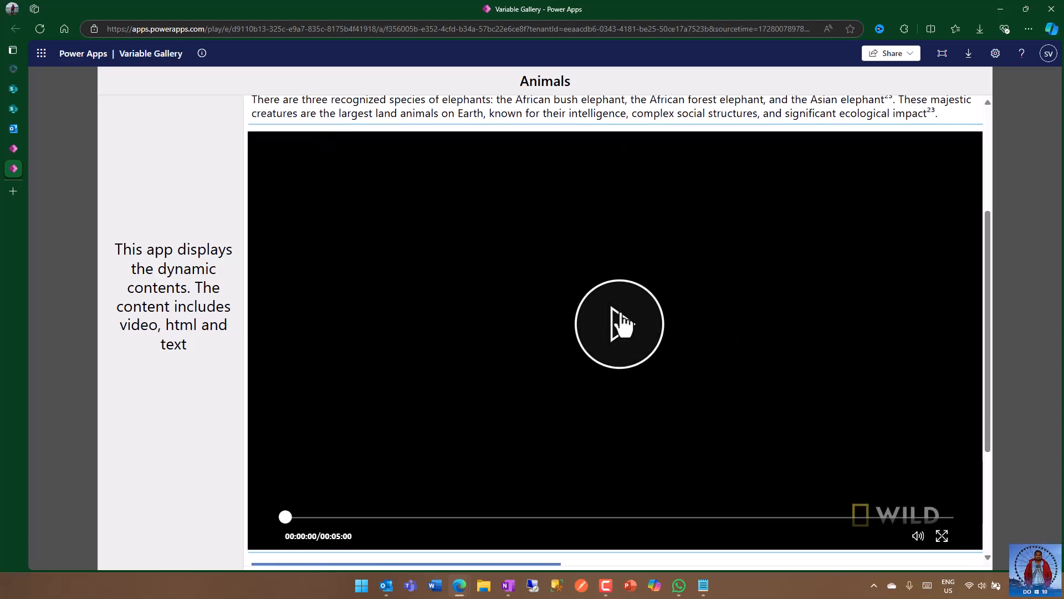
Step: Play the gallery's video for a few seconds, pause it, and view the elephant picture below it
click(620, 323)
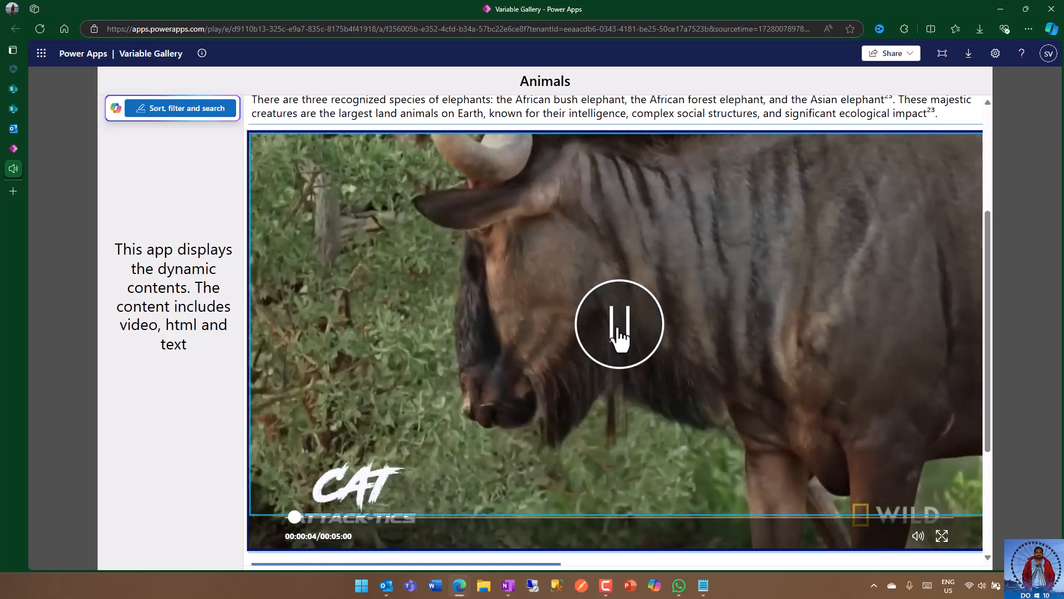
click(619, 334)
scroll(808, 388, down, 3)
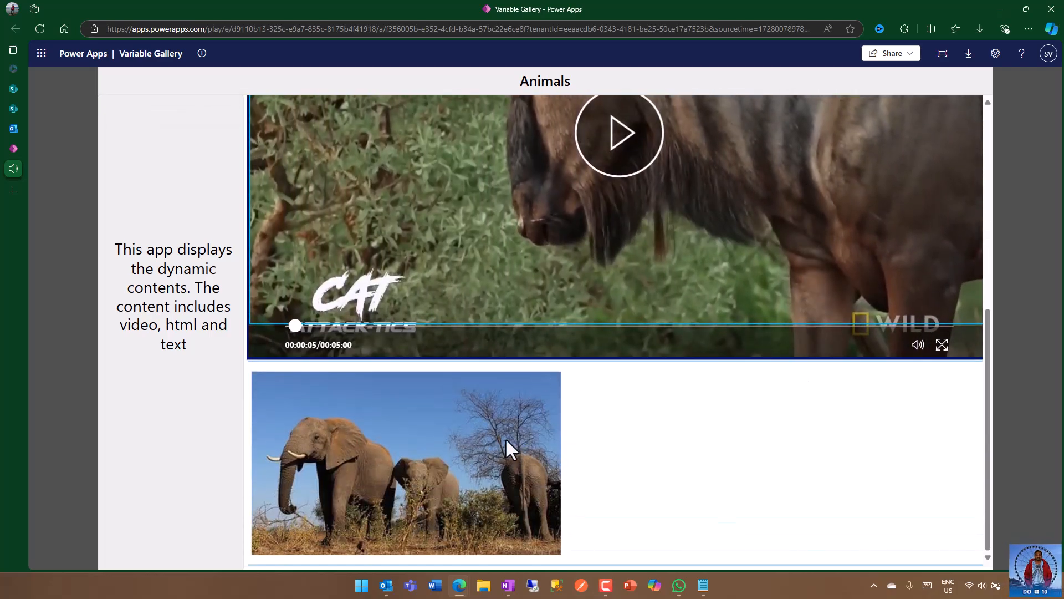
scroll(691, 390, up, 6)
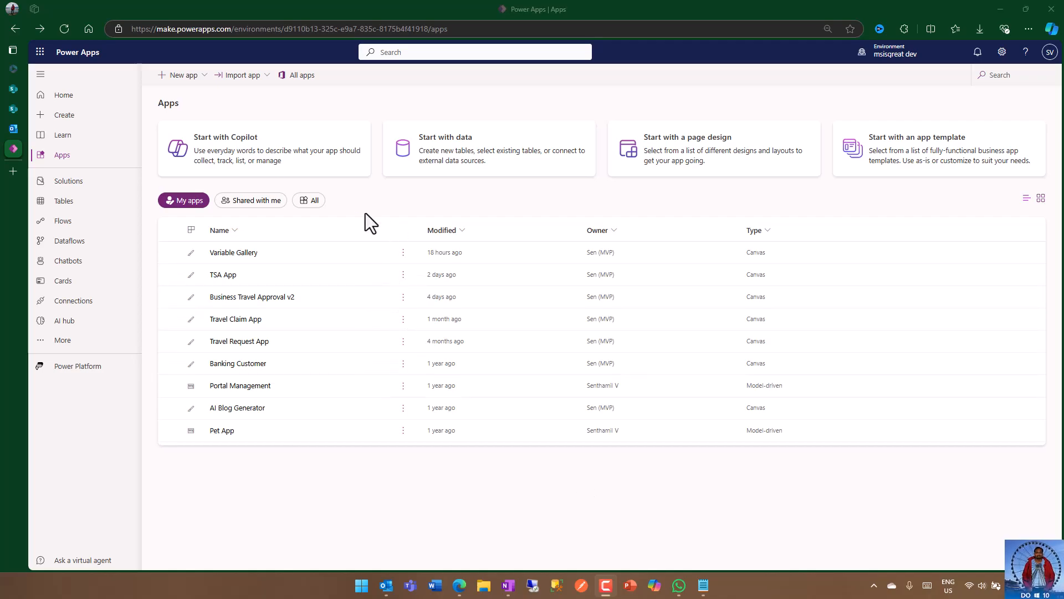
Step: Create a new canvas app from the Sidebar page design
click(189, 81)
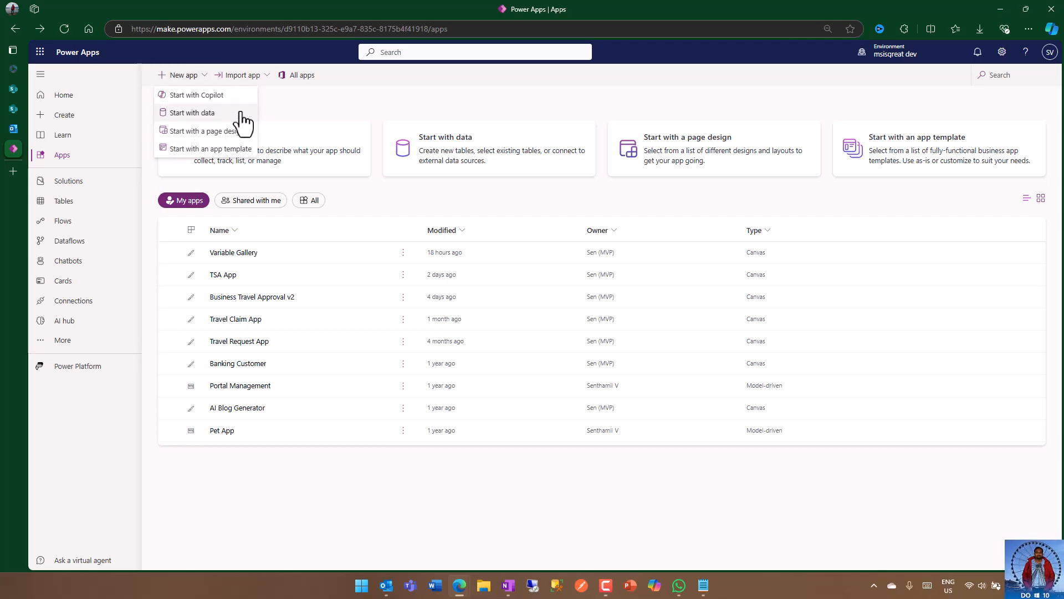
click(314, 105)
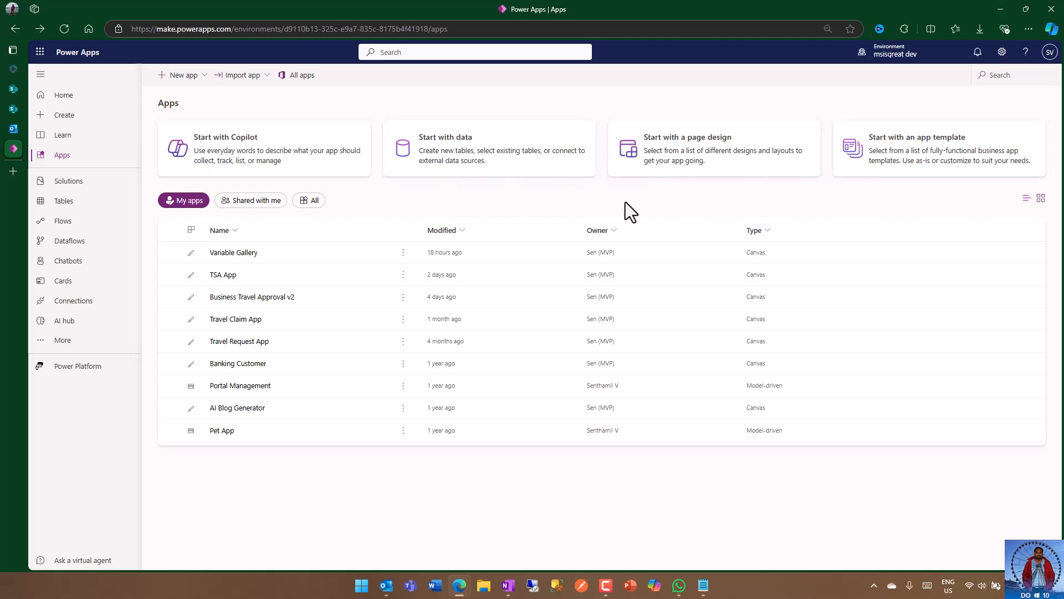
click(715, 164)
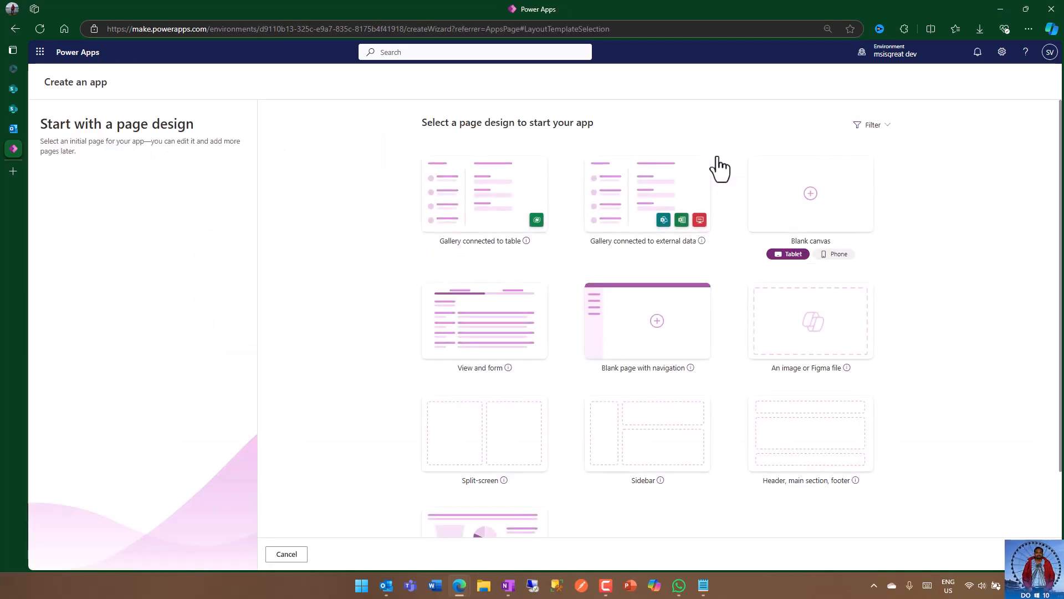
scroll(954, 355, down, 2)
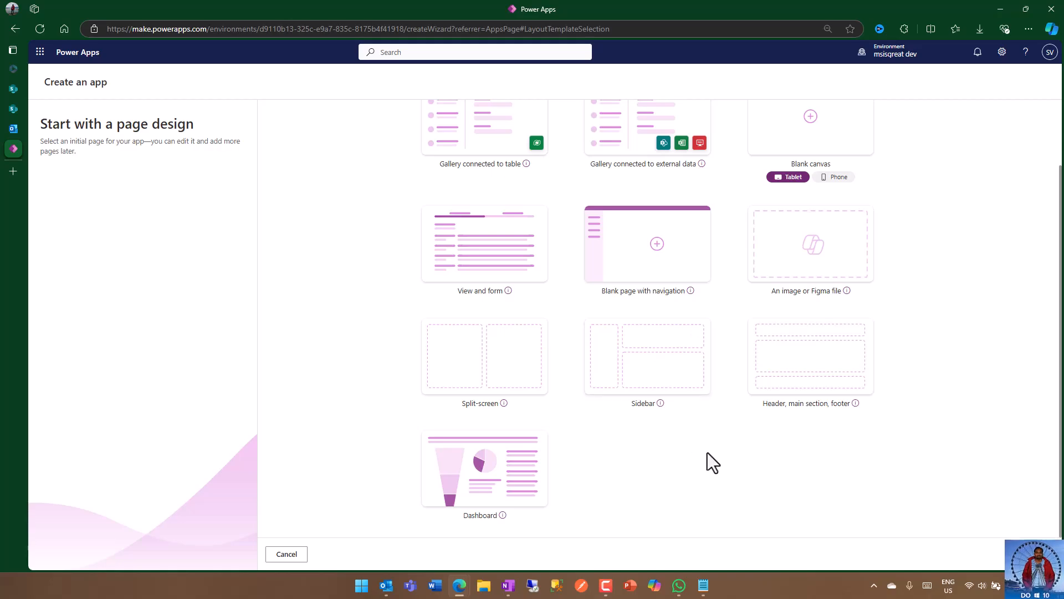
click(656, 358)
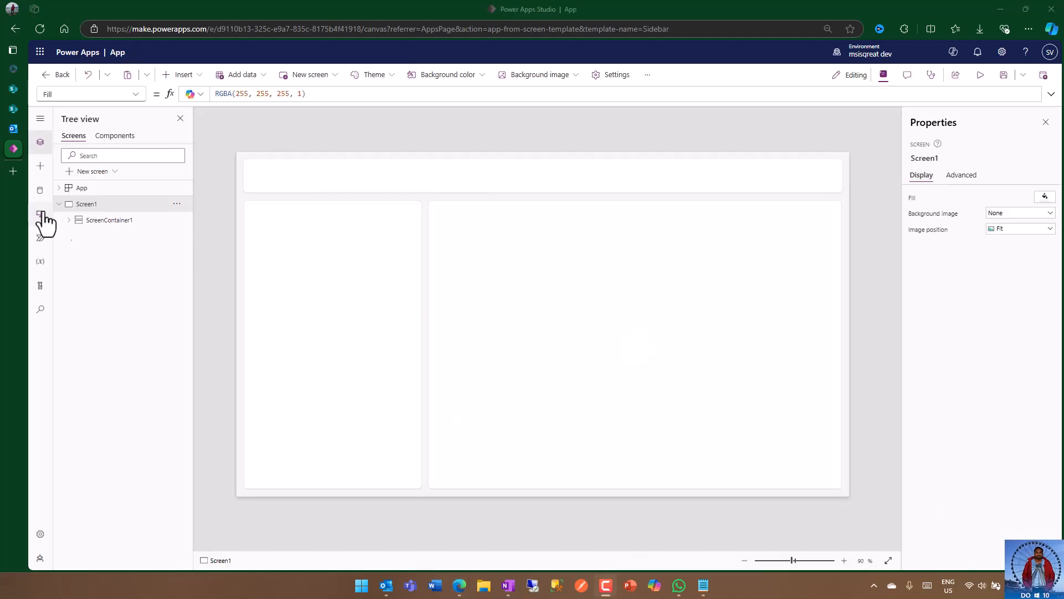
Step: Insert a text label in the header container and set its text to "Animal Gallery"
click(67, 220)
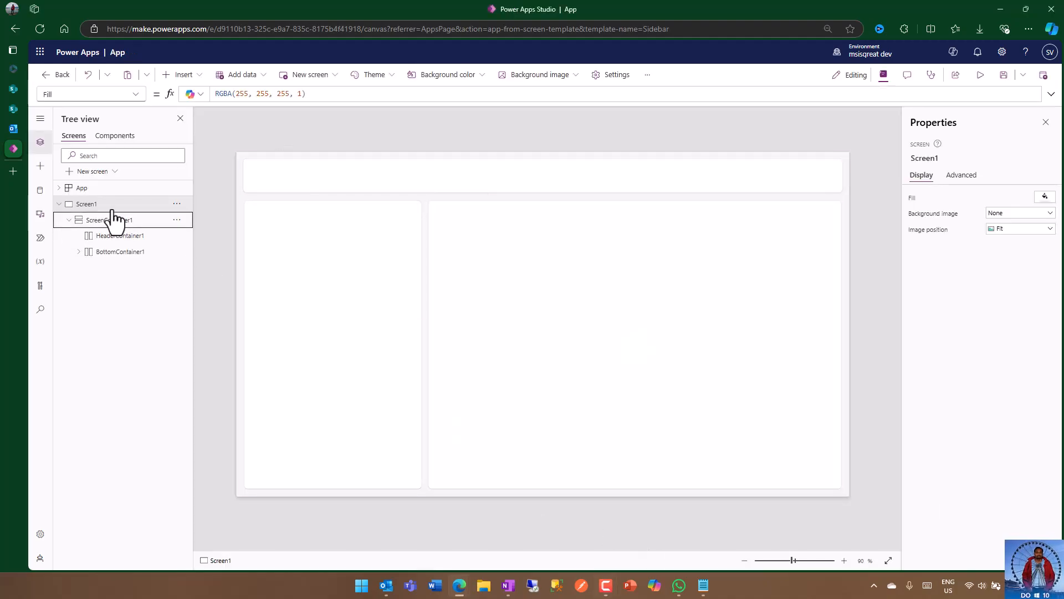
click(79, 251)
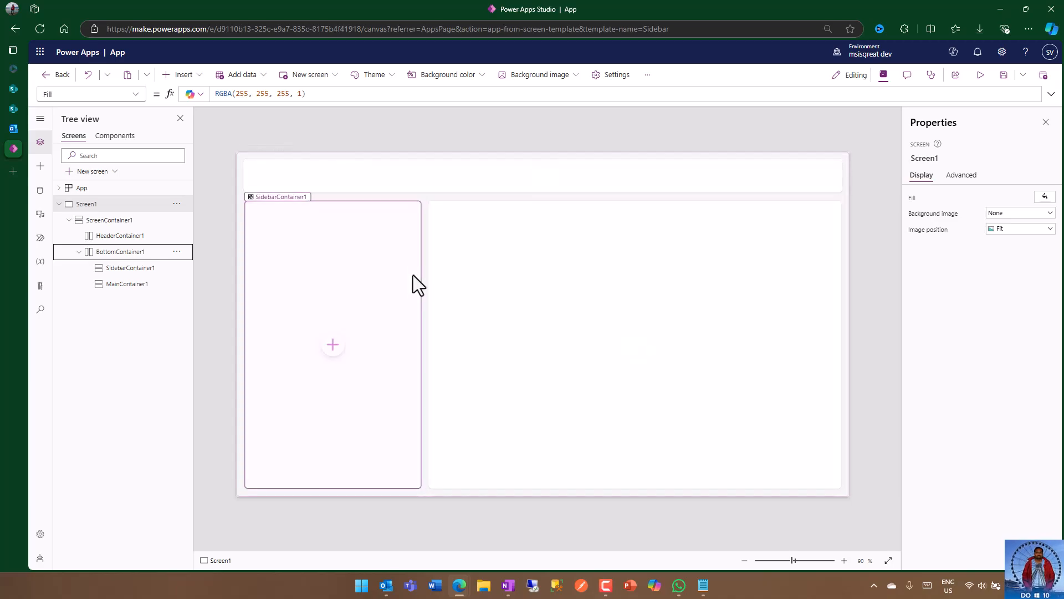
click(393, 175)
click(182, 74)
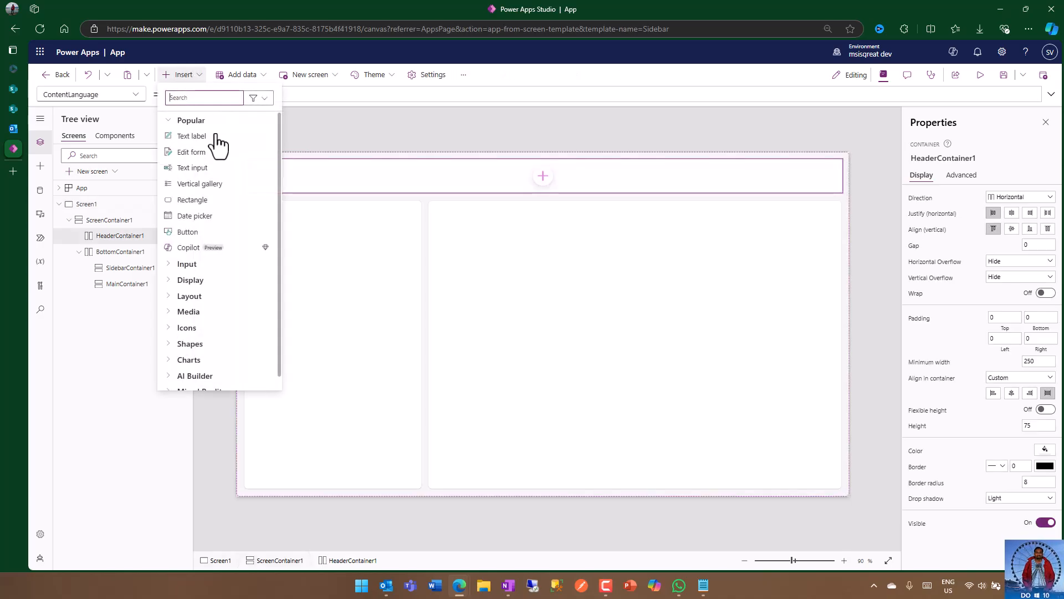
click(217, 150)
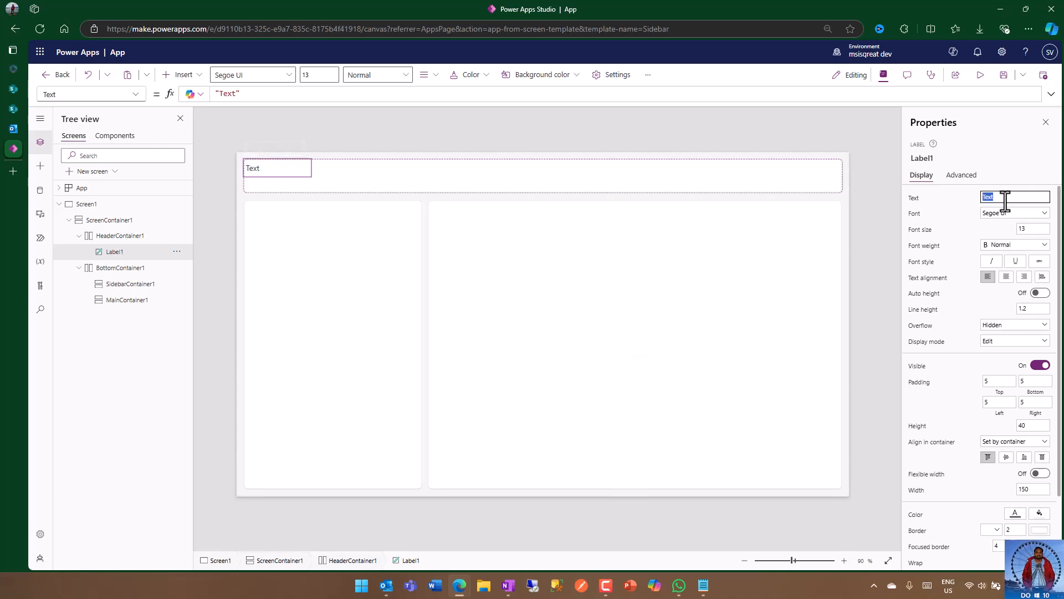
text(Animal Gallery)
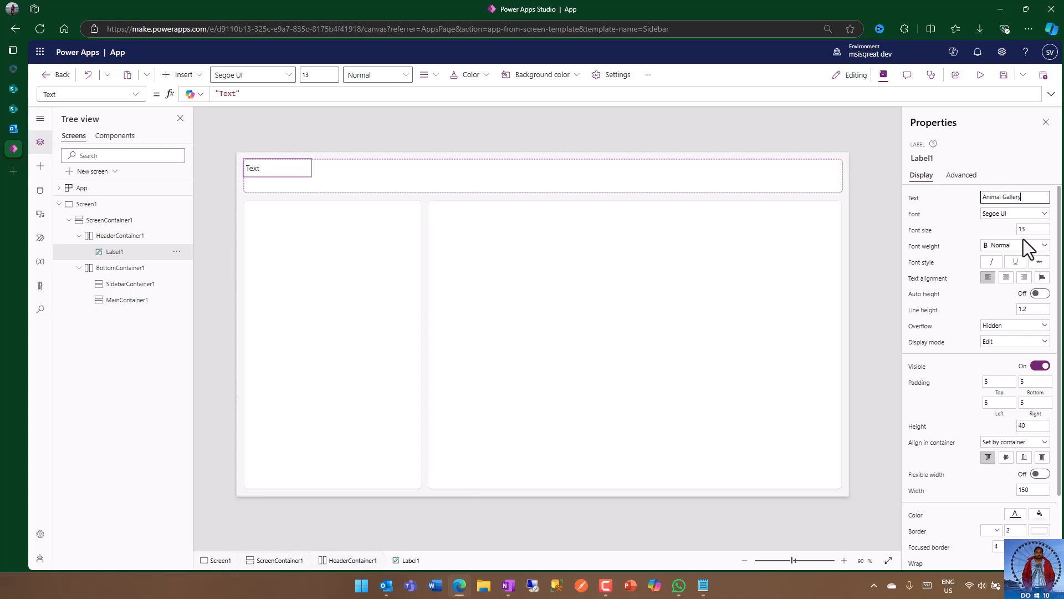
key(Return)
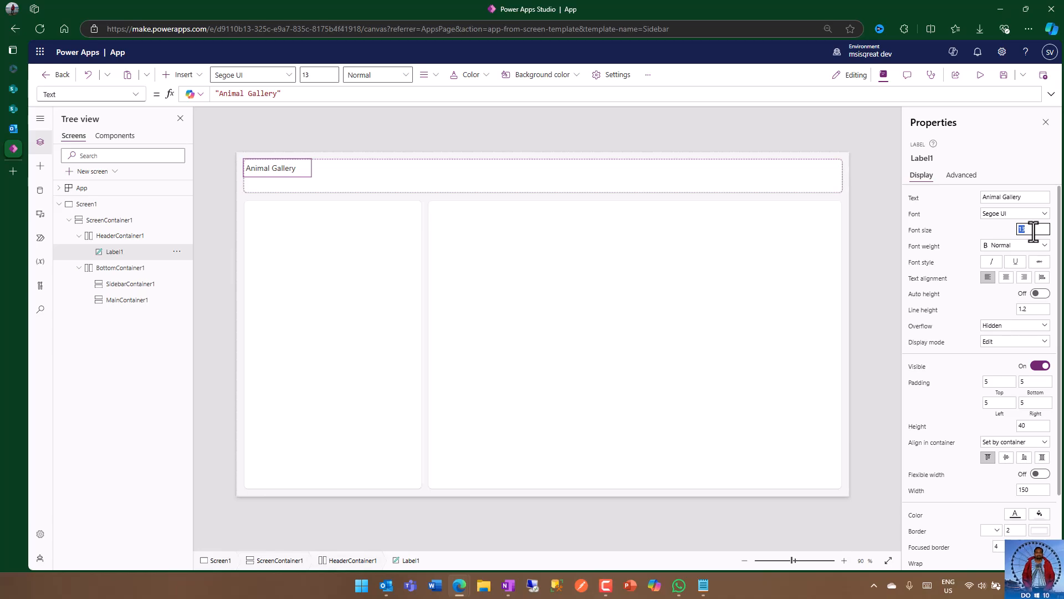
Step: Format the Animal Gallery label at font size 15, Semibold, and stretch it over the full header with flexible width on
click(976, 234)
click(1010, 248)
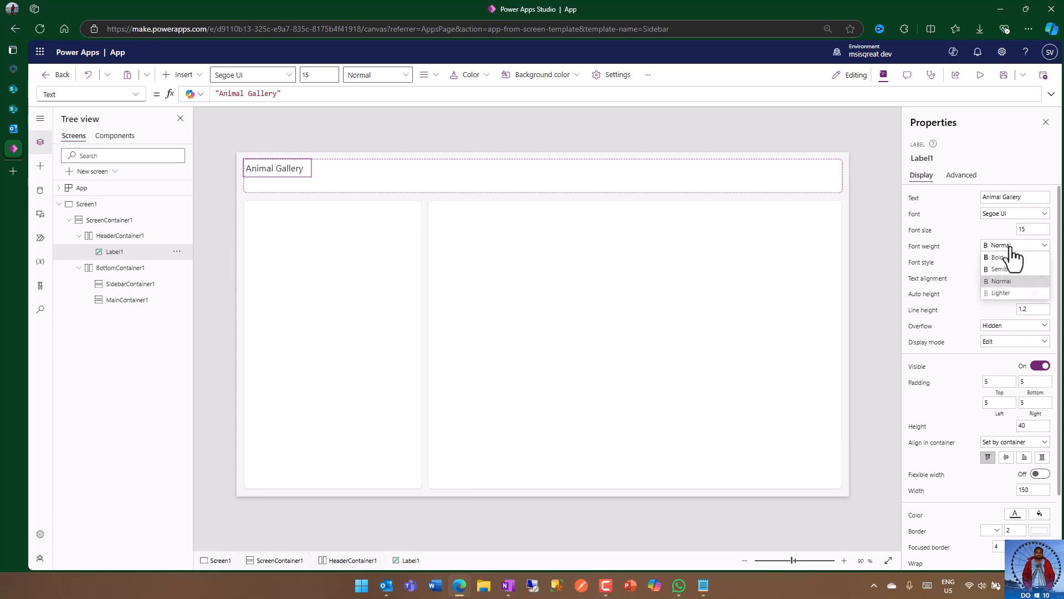
click(1009, 271)
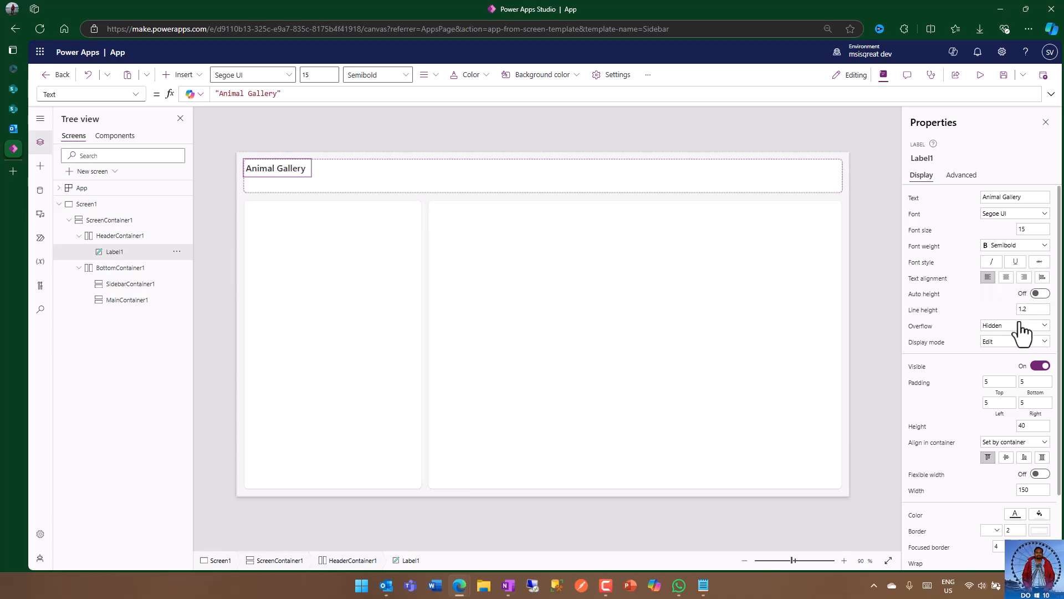
click(1043, 458)
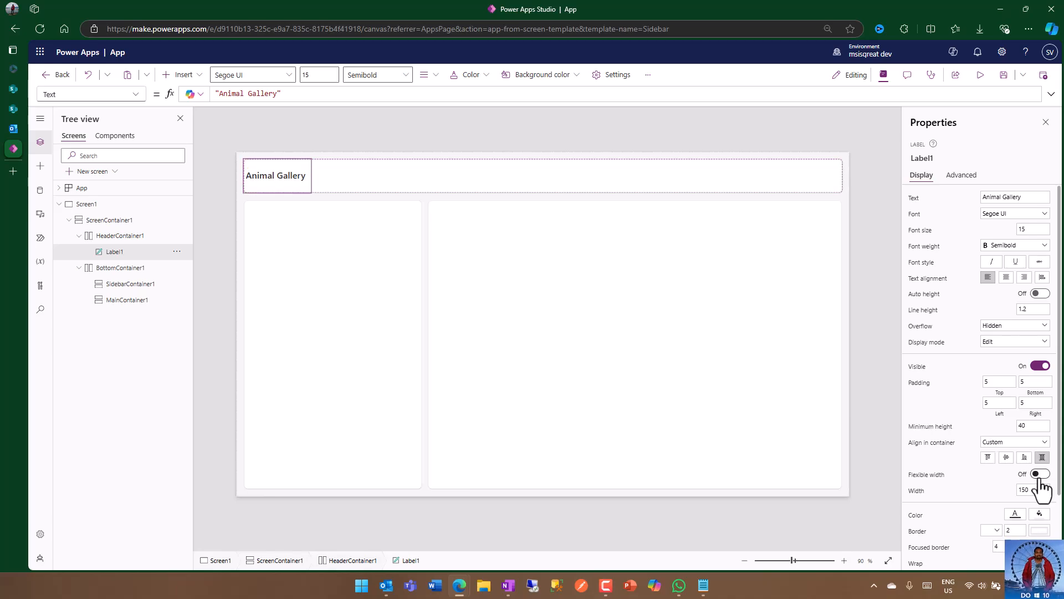
click(1038, 474)
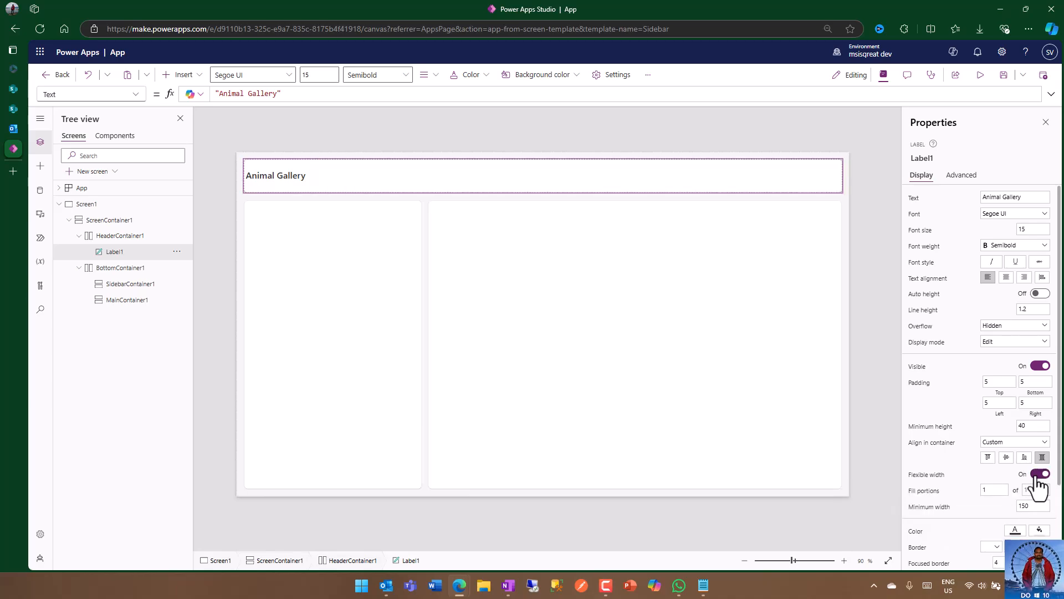
Step: Give the Animal Gallery label a light grey fill and centre its text
scroll(1042, 504, down, 1)
scroll(1042, 504, down, 1)
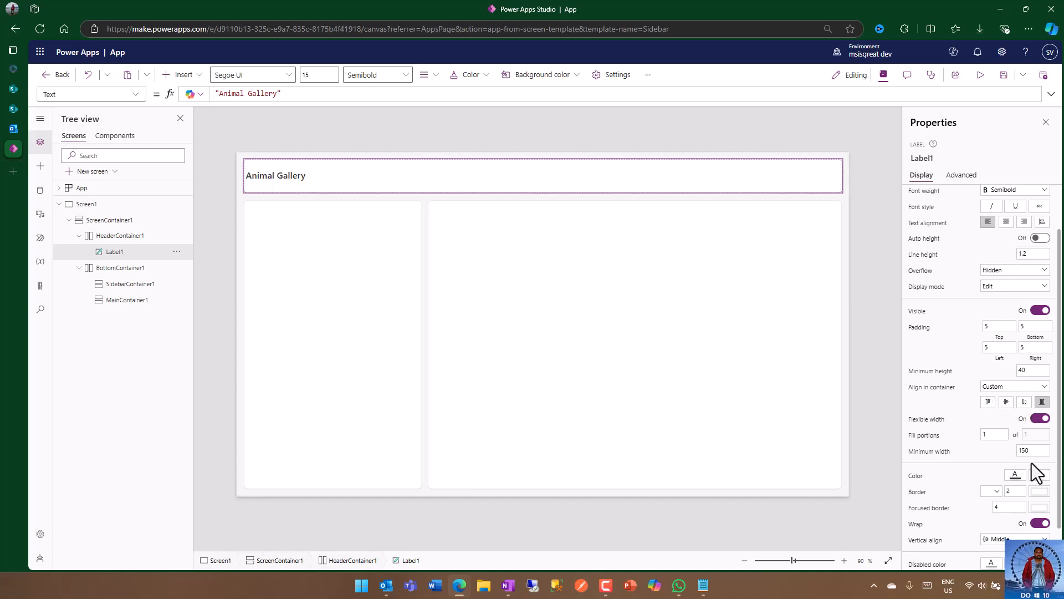
click(1039, 477)
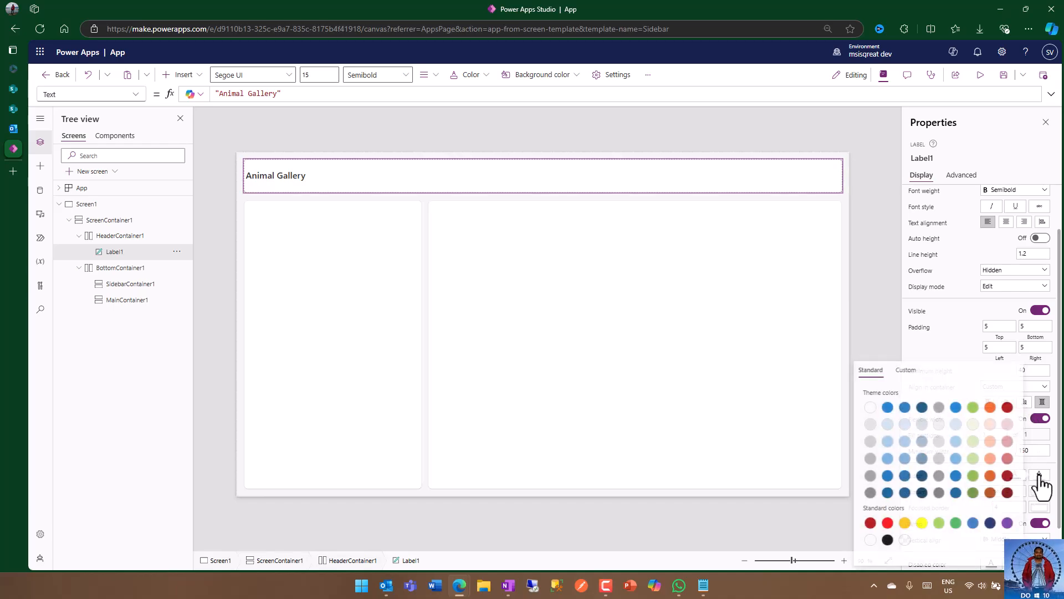
click(938, 424)
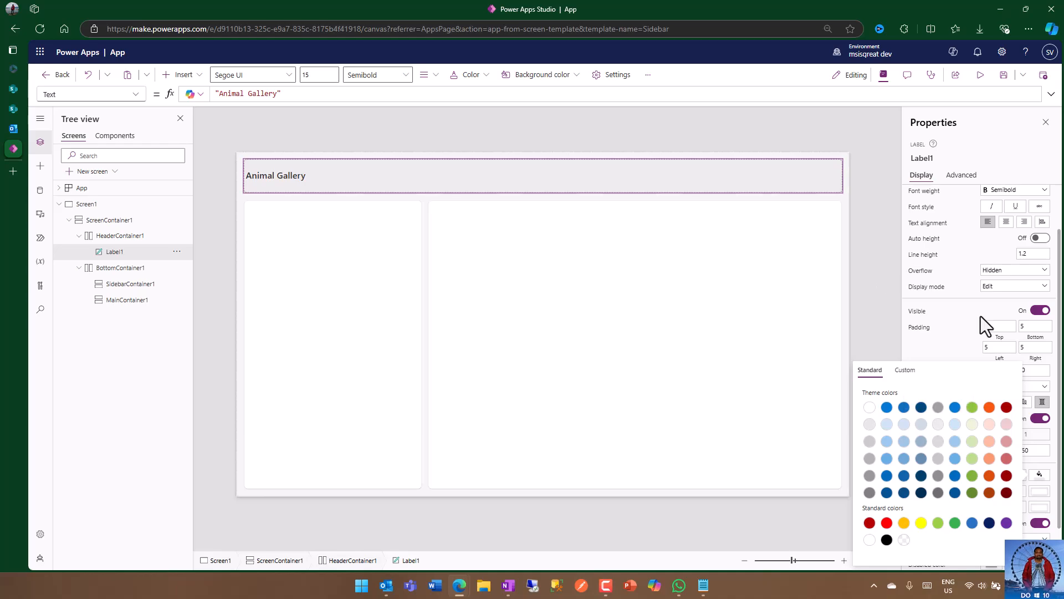
click(967, 314)
click(1006, 222)
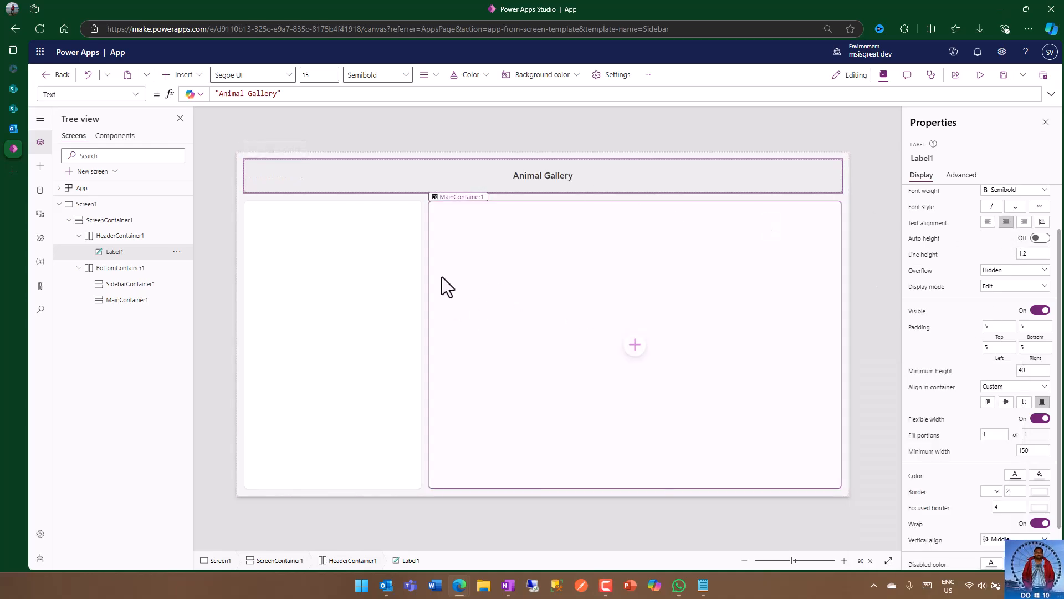
Step: Set the sidebar container's fill portions to 2 and its colour to light grey
click(377, 278)
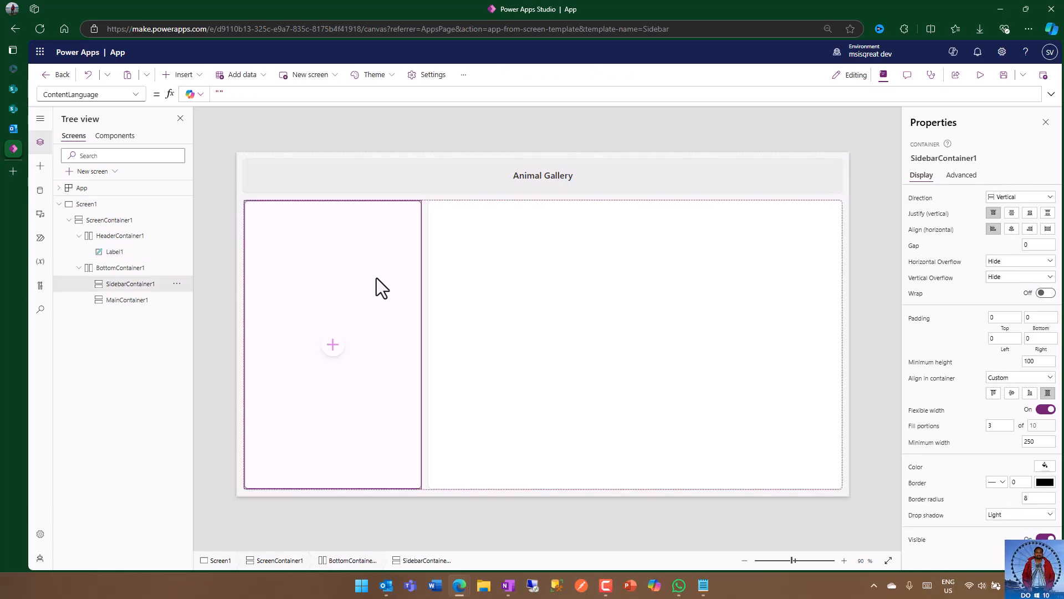
click(996, 425)
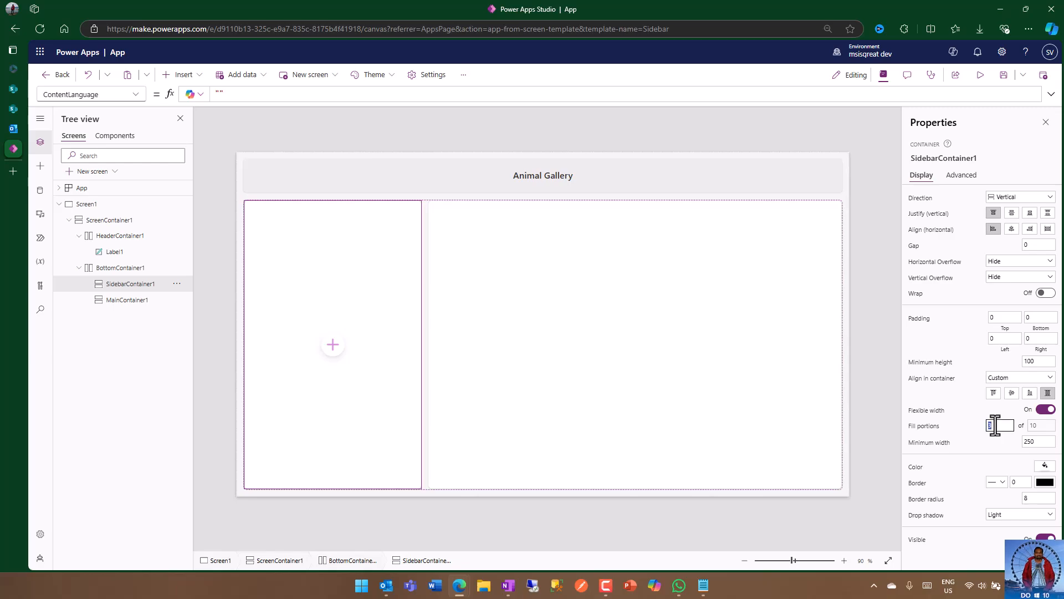
text(2)
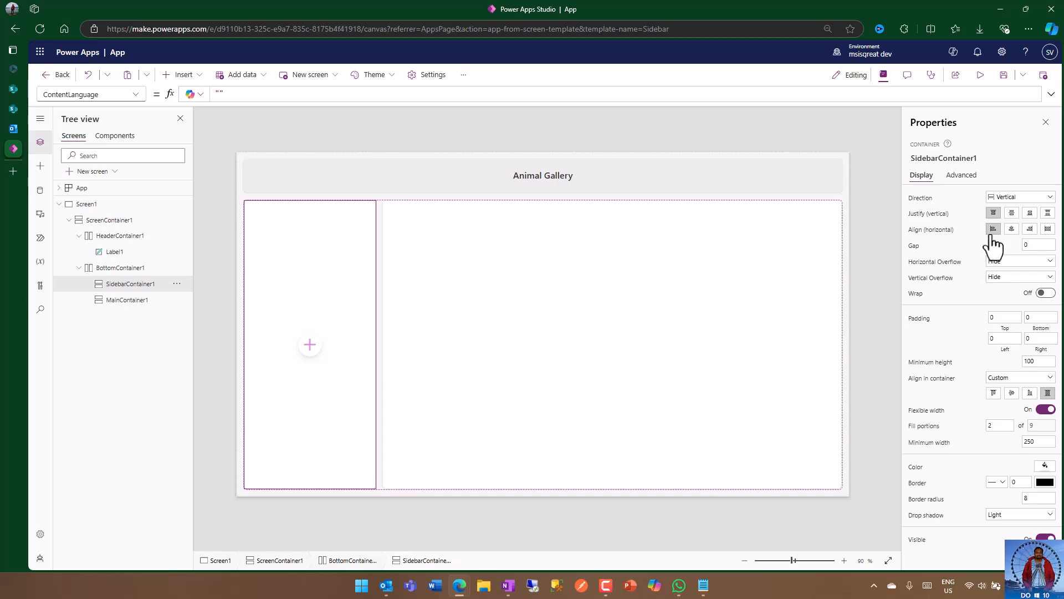
click(1046, 466)
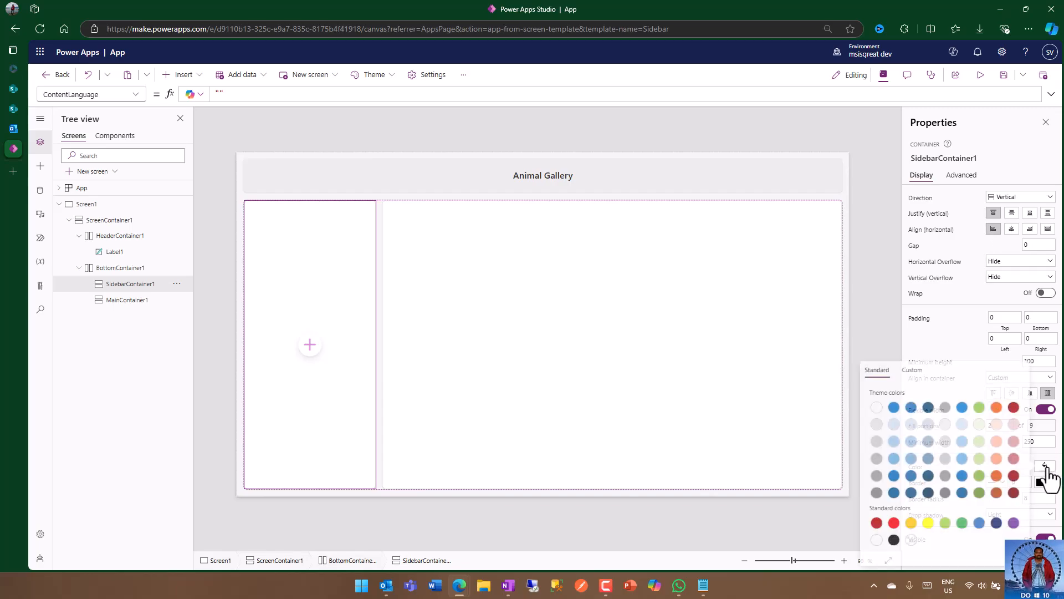
click(943, 425)
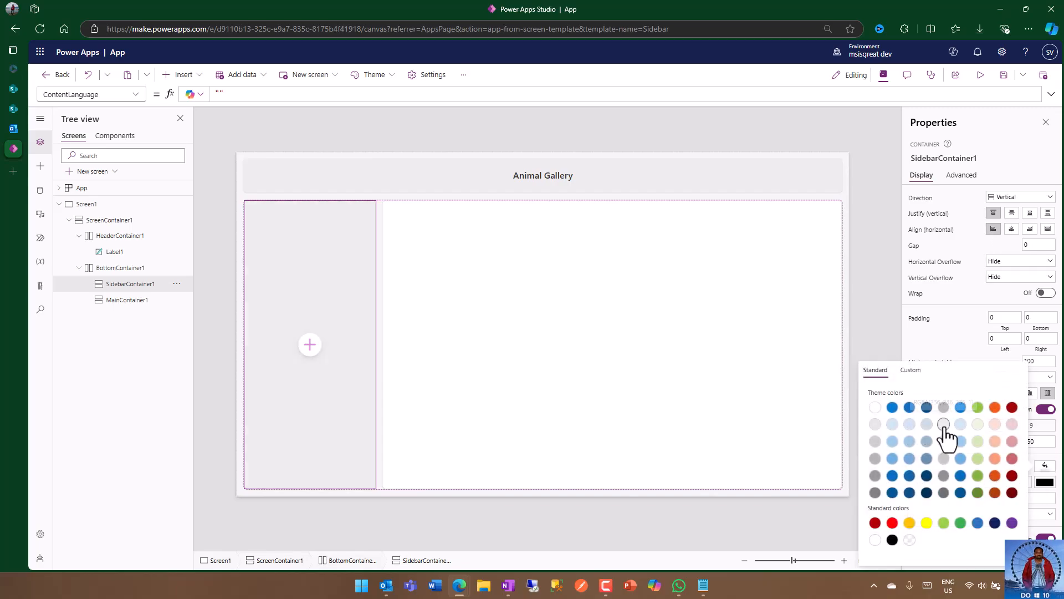
Step: Insert a text label in the sidebar container reading "List of all animals with dynamic html contents from SharePoint"
click(307, 354)
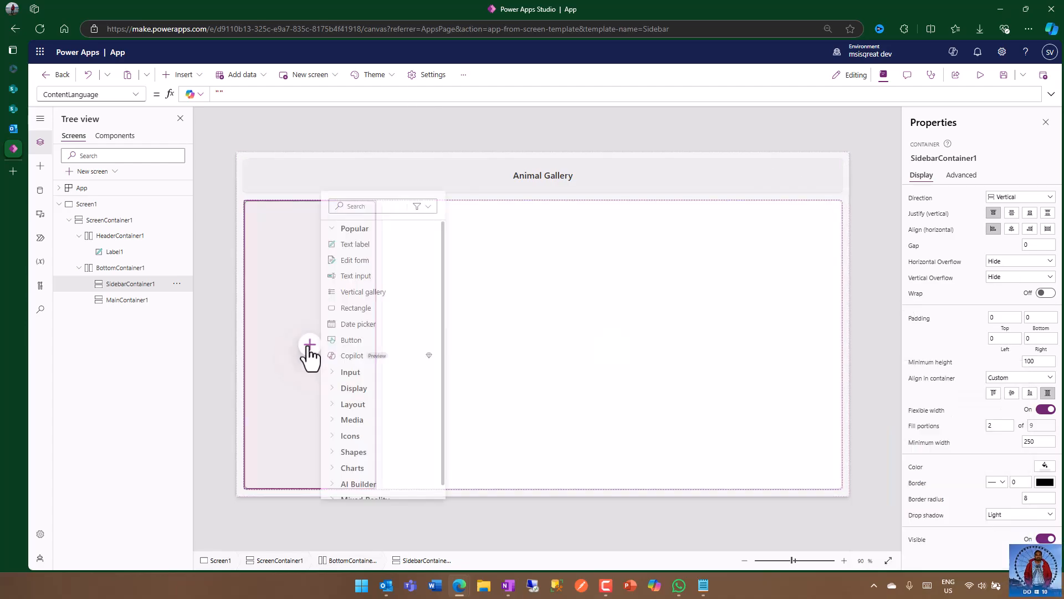
click(373, 245)
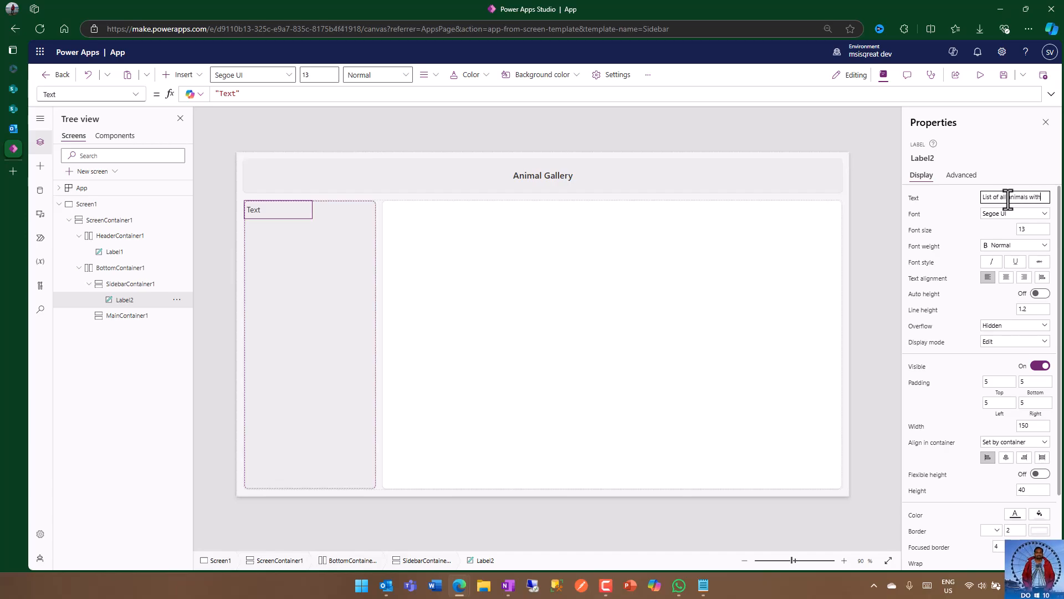
text(ynamic html conten)
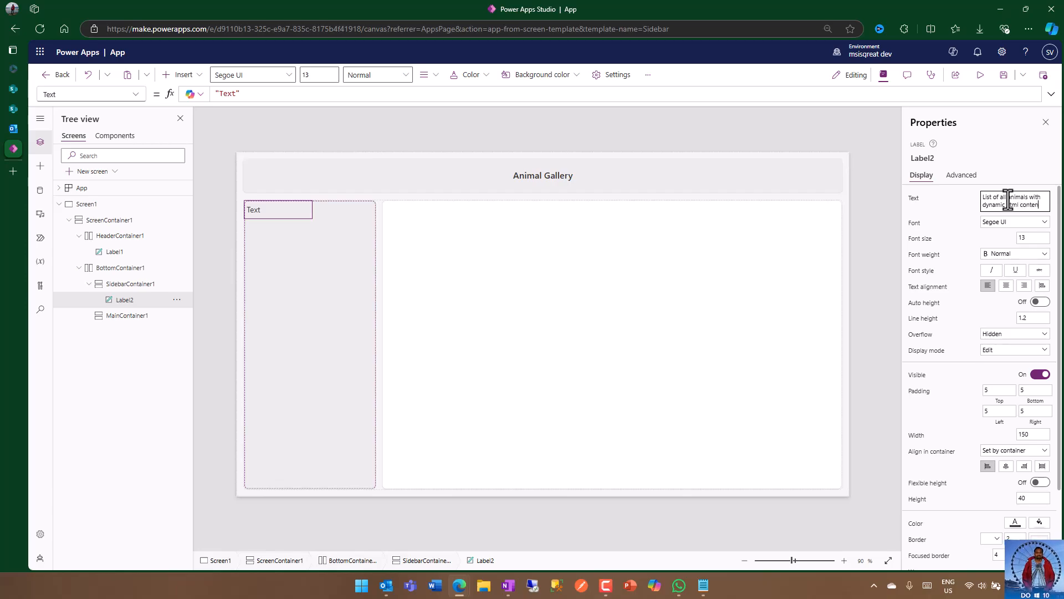
text(from SharePoint)
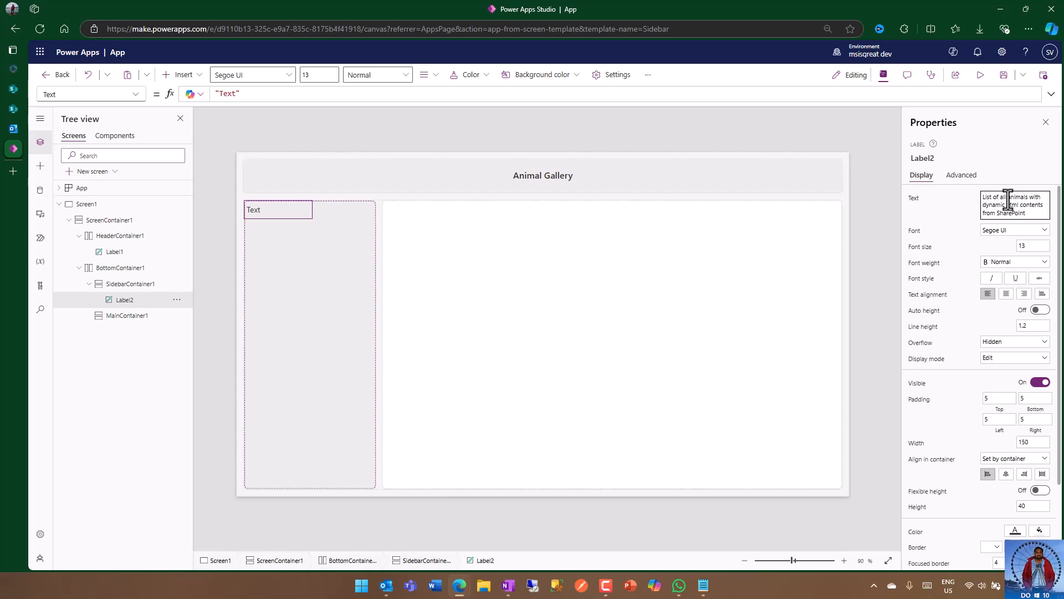
click(965, 207)
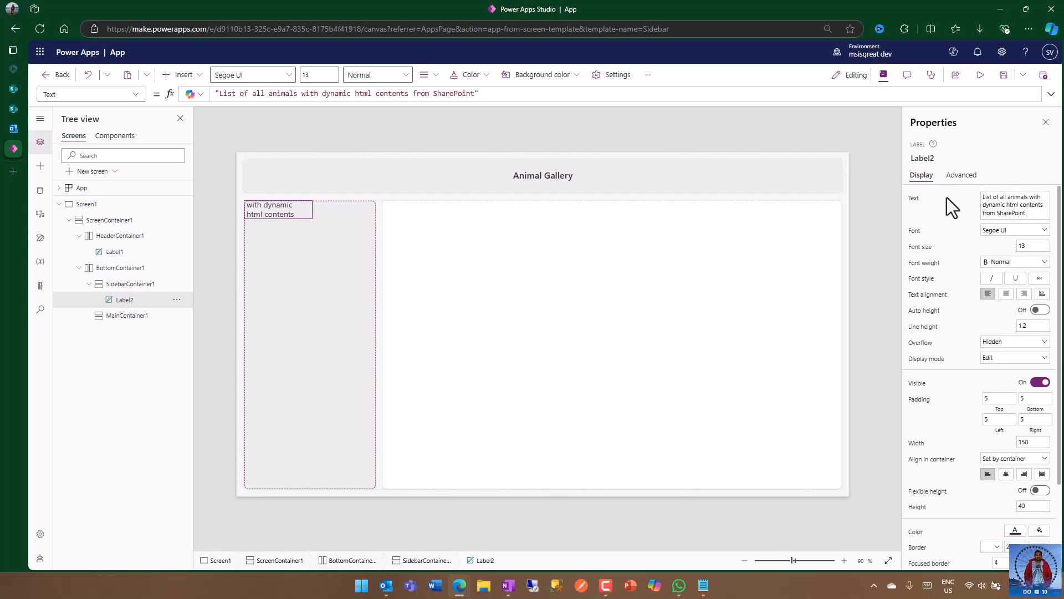
Step: Set the sidebar label's font to Segoe UI at size 14 and centre its text
click(1025, 232)
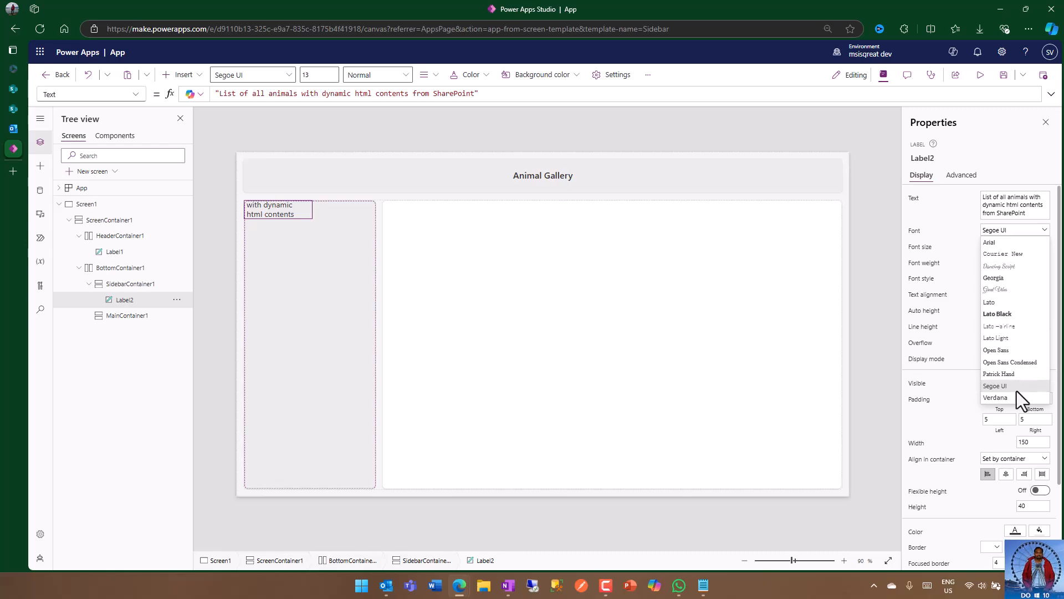
click(1017, 388)
double_click(1030, 246)
text(14)
click(974, 244)
click(1006, 295)
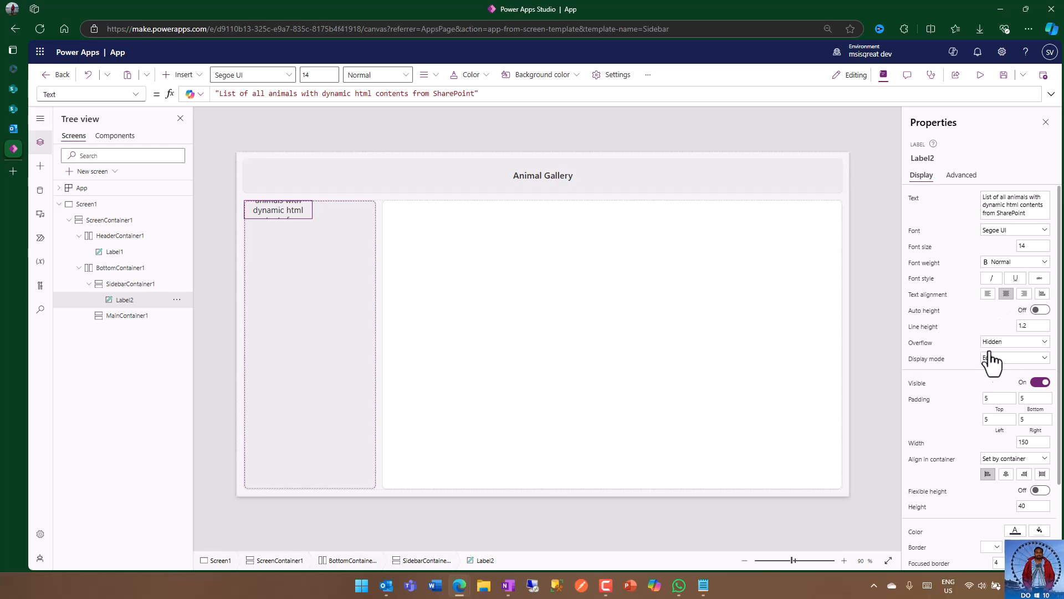
Step: Try the sidebar label's container alignments, including set by container and centre, and finish with it stretched across the sidebar
click(1042, 475)
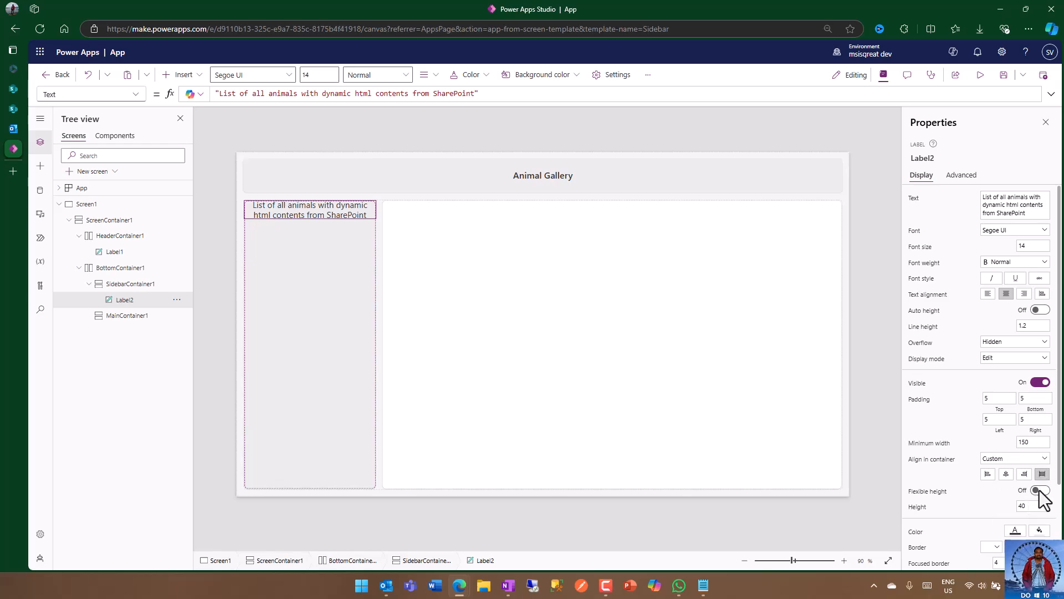
click(1010, 460)
click(1007, 470)
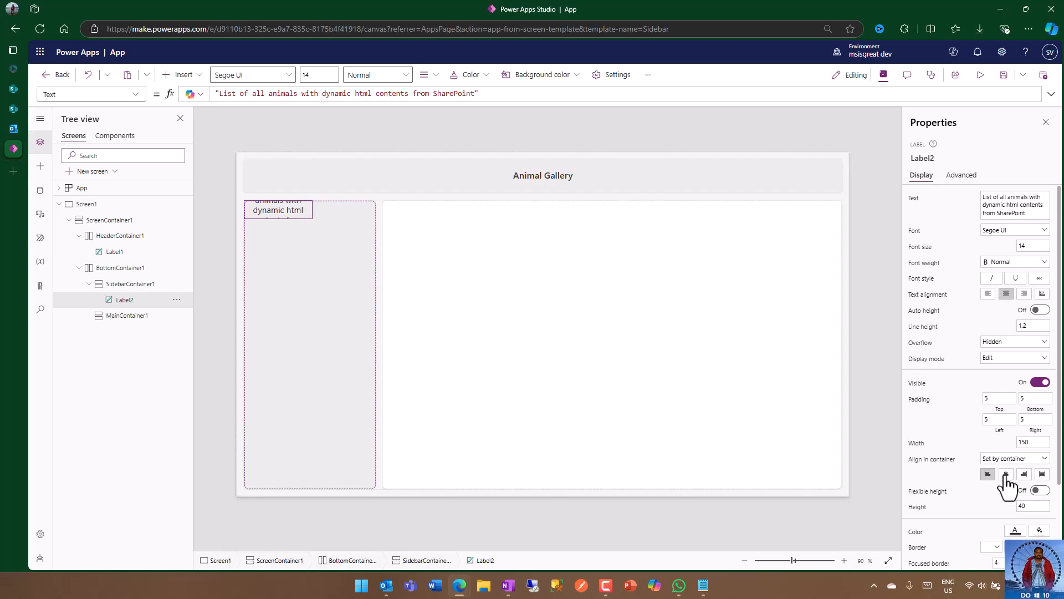
click(1006, 475)
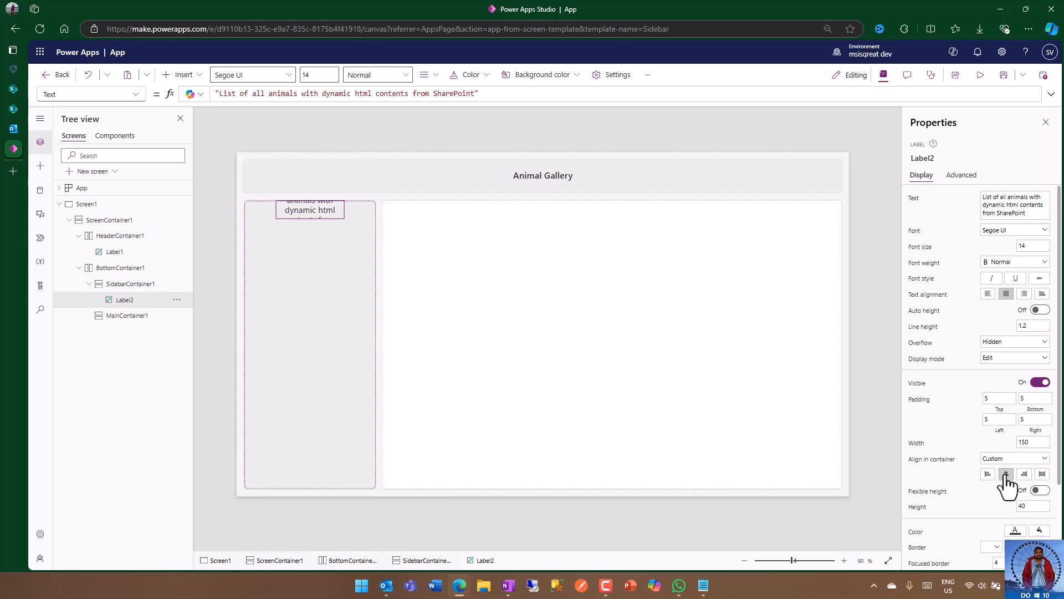
click(1042, 474)
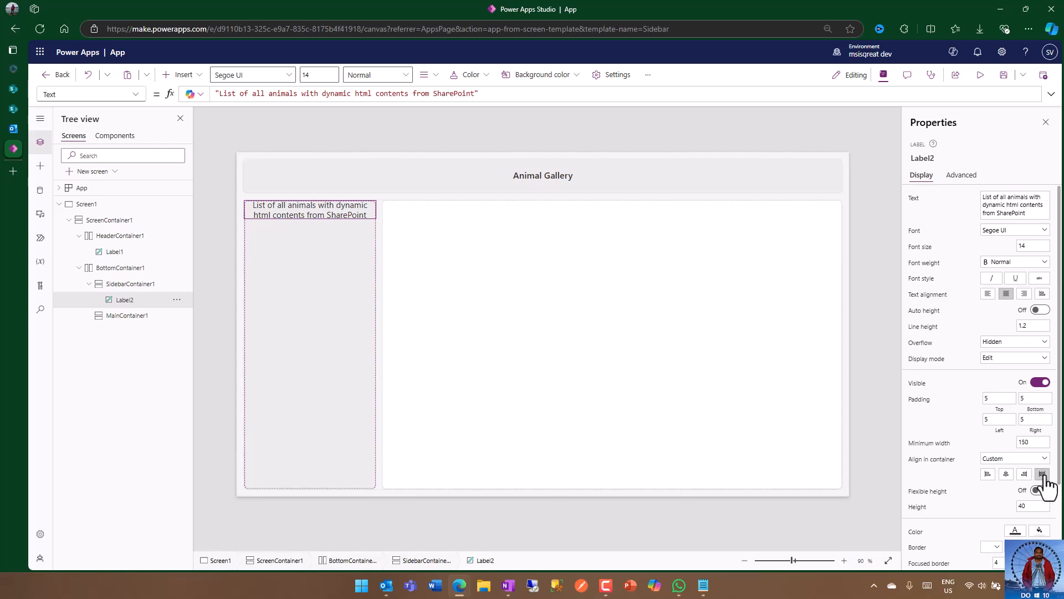
Step: Turn on flexible height for the sidebar label so it fills the sidebar container vertically
click(1038, 490)
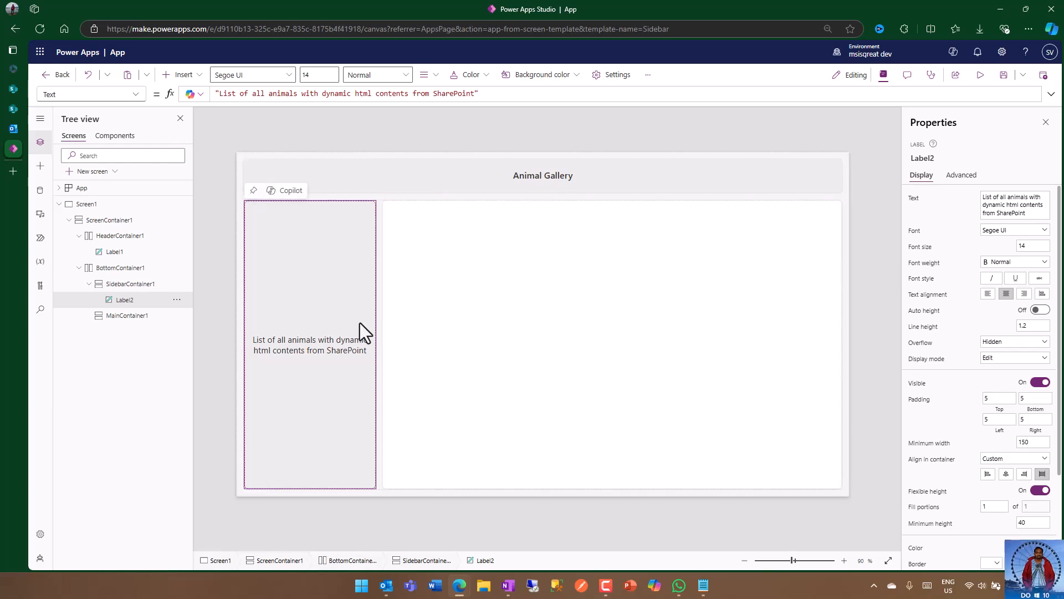
click(862, 223)
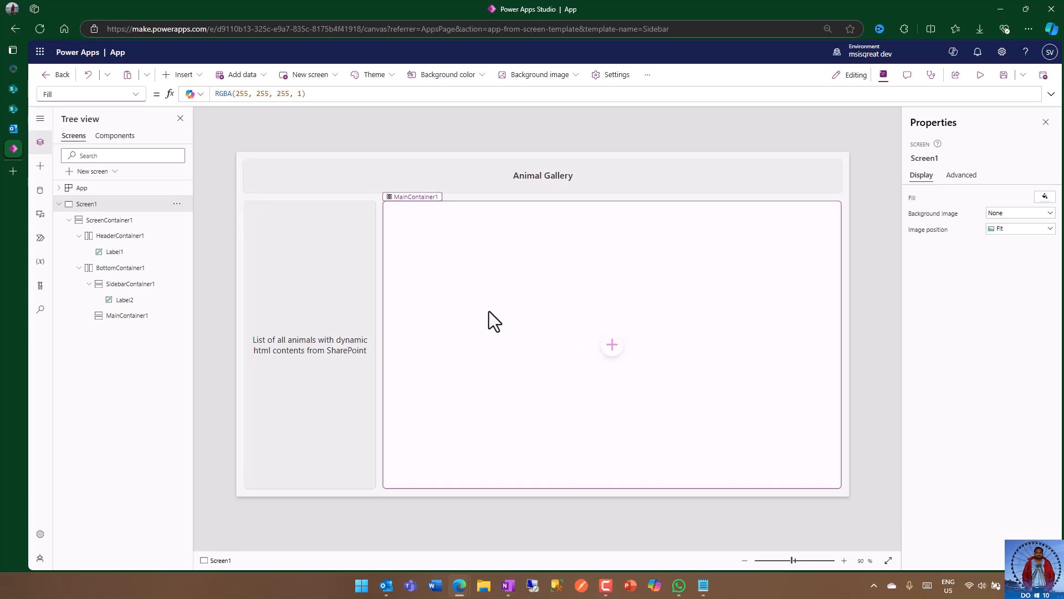
Step: Insert a flexible height gallery into the main container
click(488, 336)
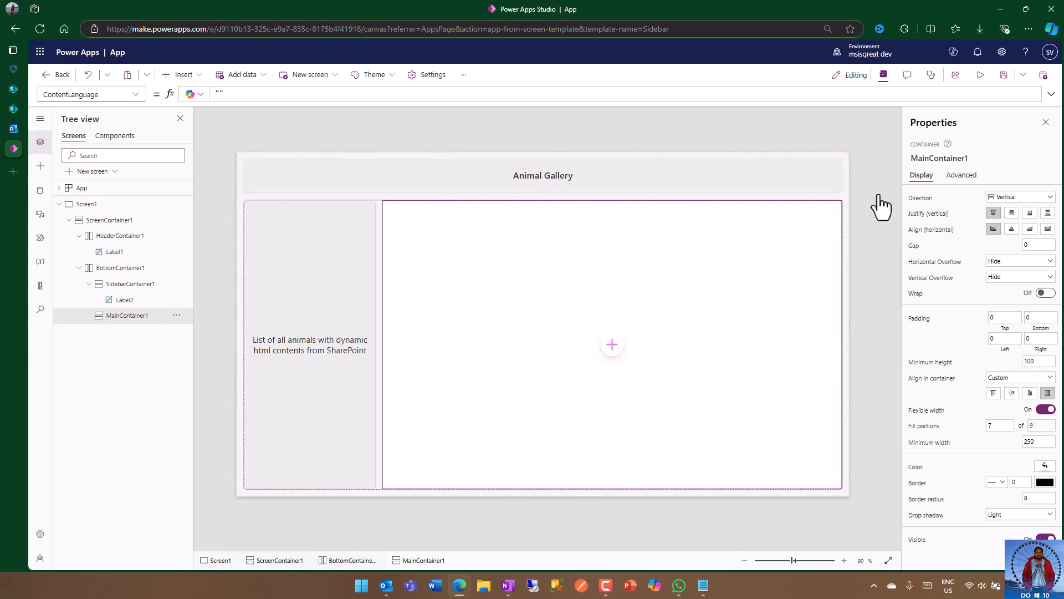
click(611, 347)
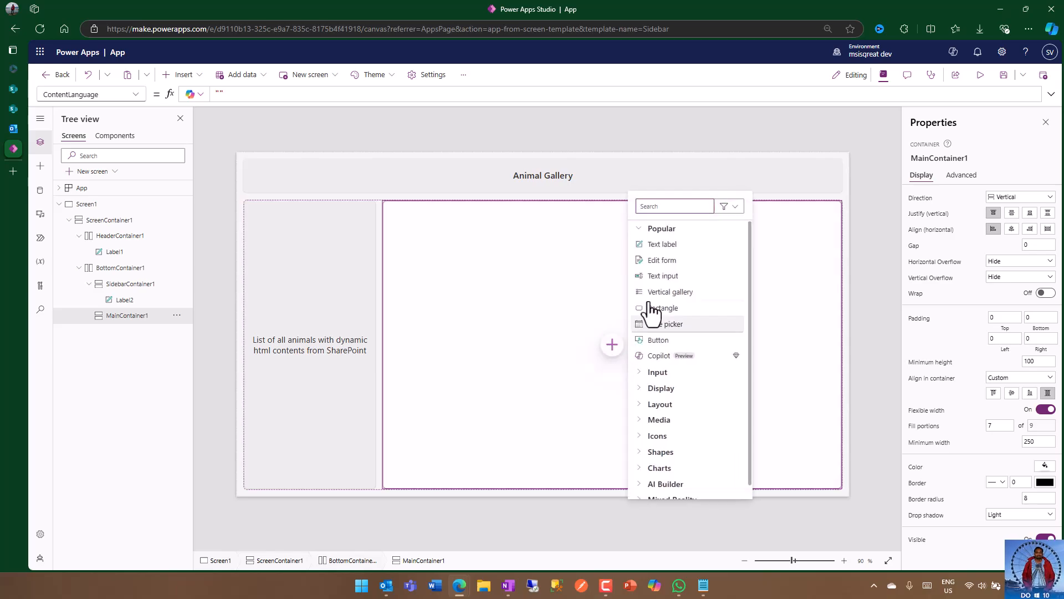
text(vert)
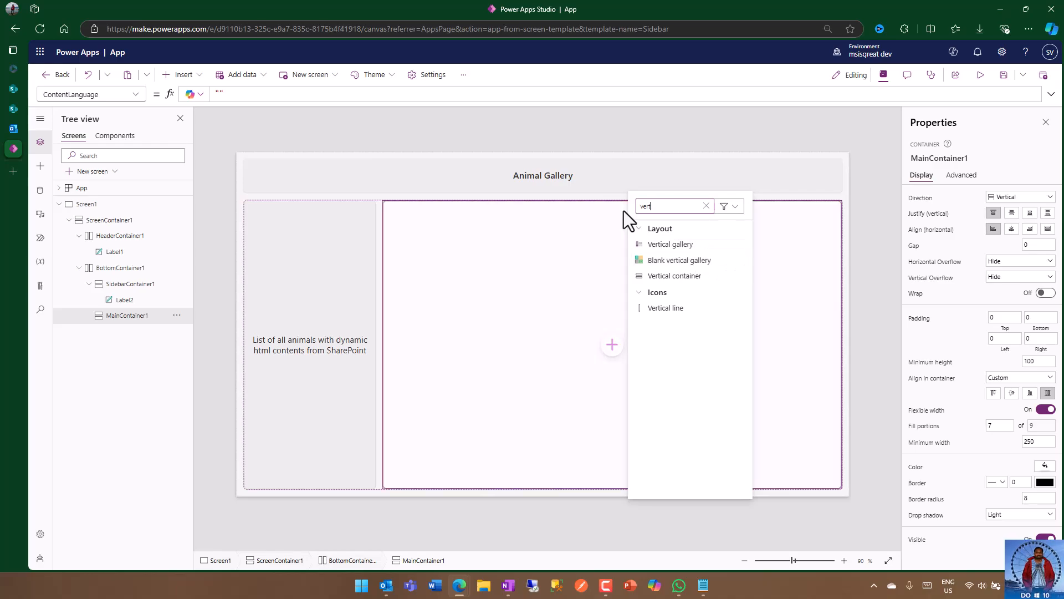
click(186, 77)
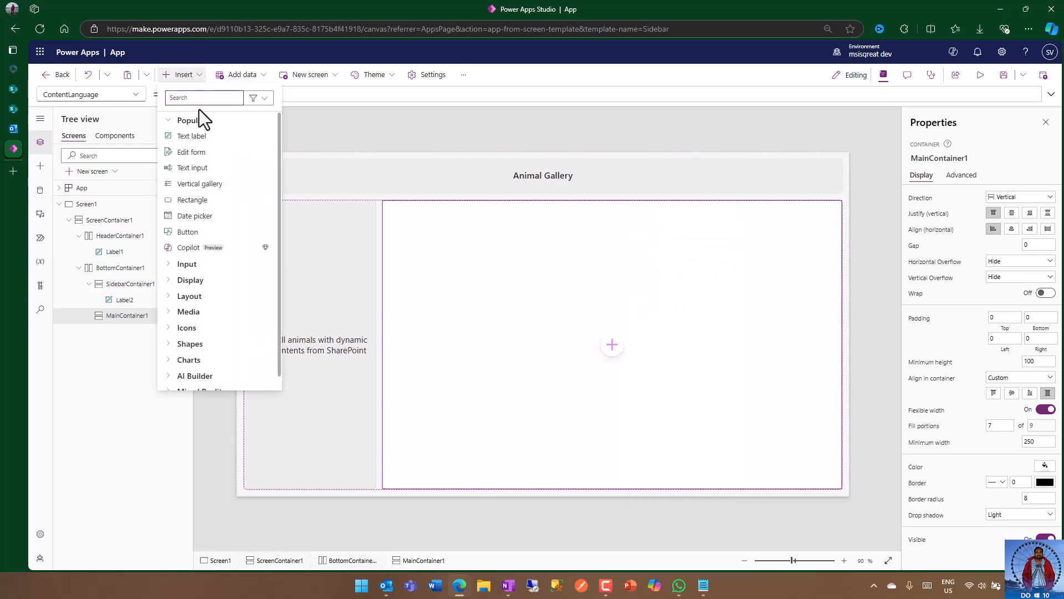
text(gallery)
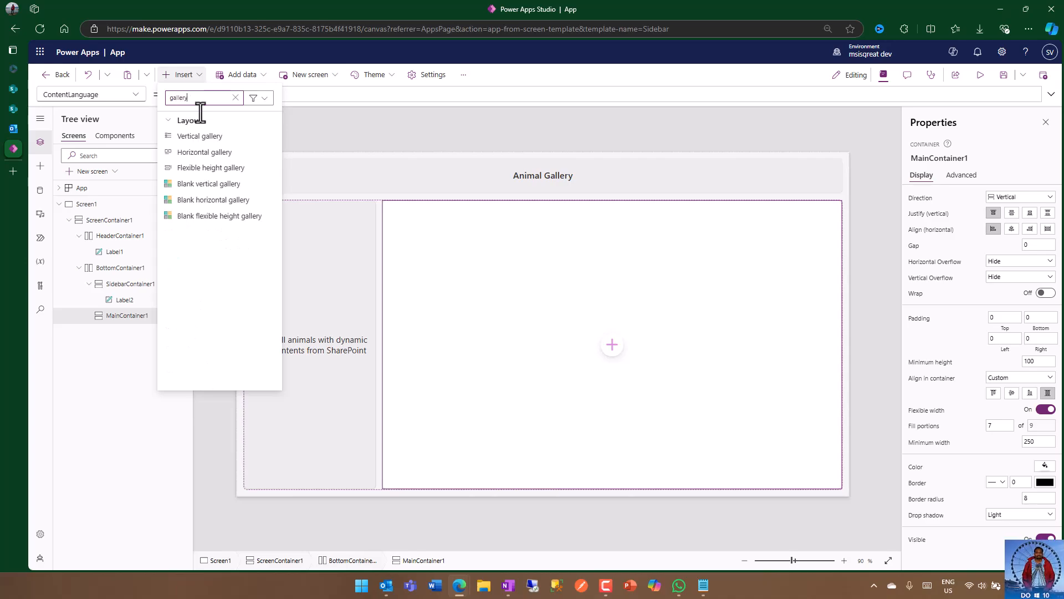
click(234, 168)
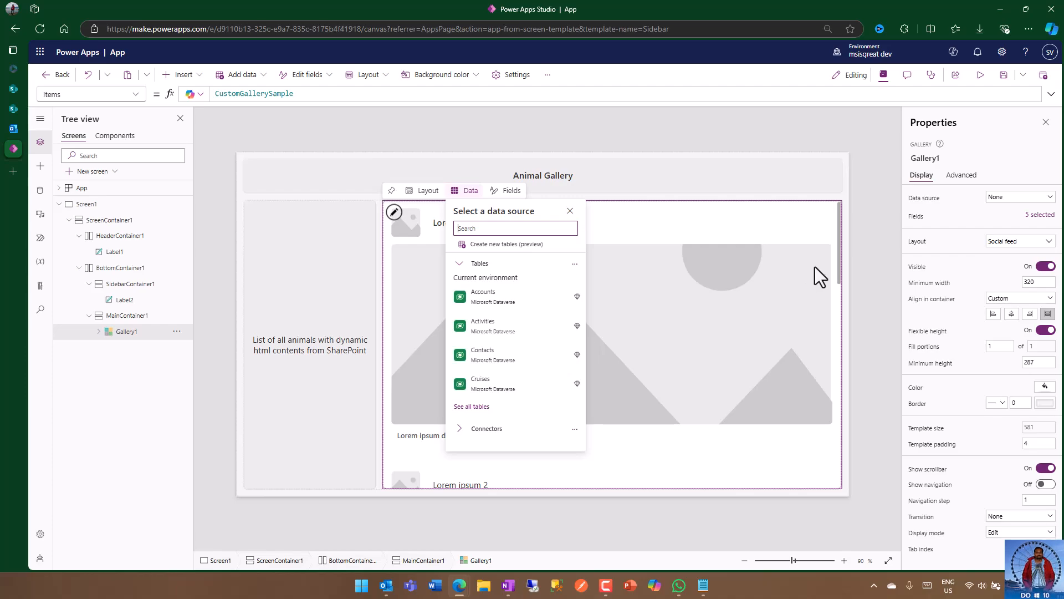
Step: Rename the new gallery as gal_Contents
click(941, 159)
click(941, 158)
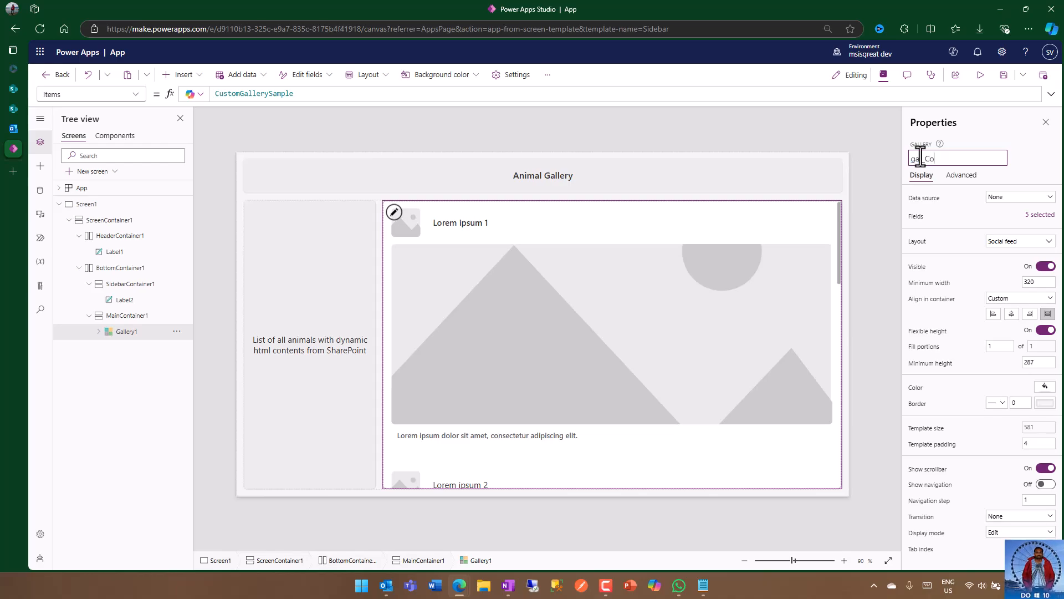
text(nte)
key(Escape)
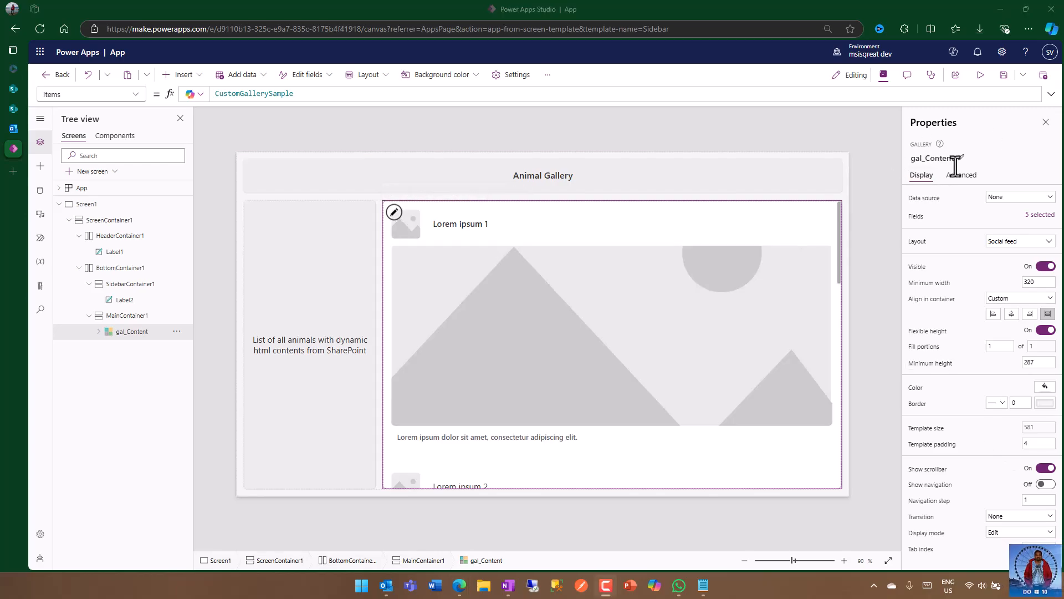
click(962, 159)
click(963, 159)
key(Return)
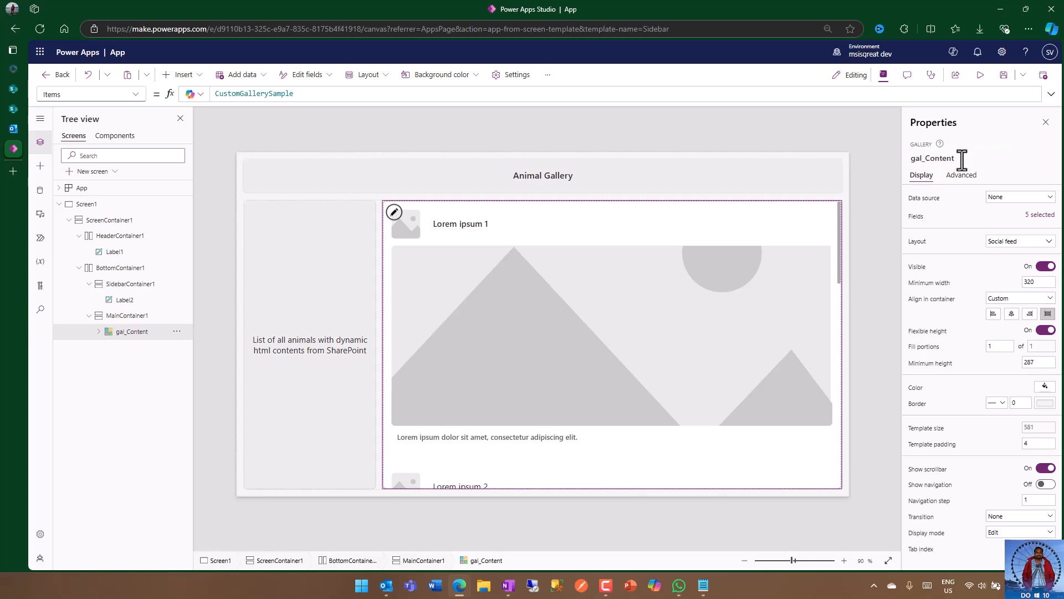
text(s)
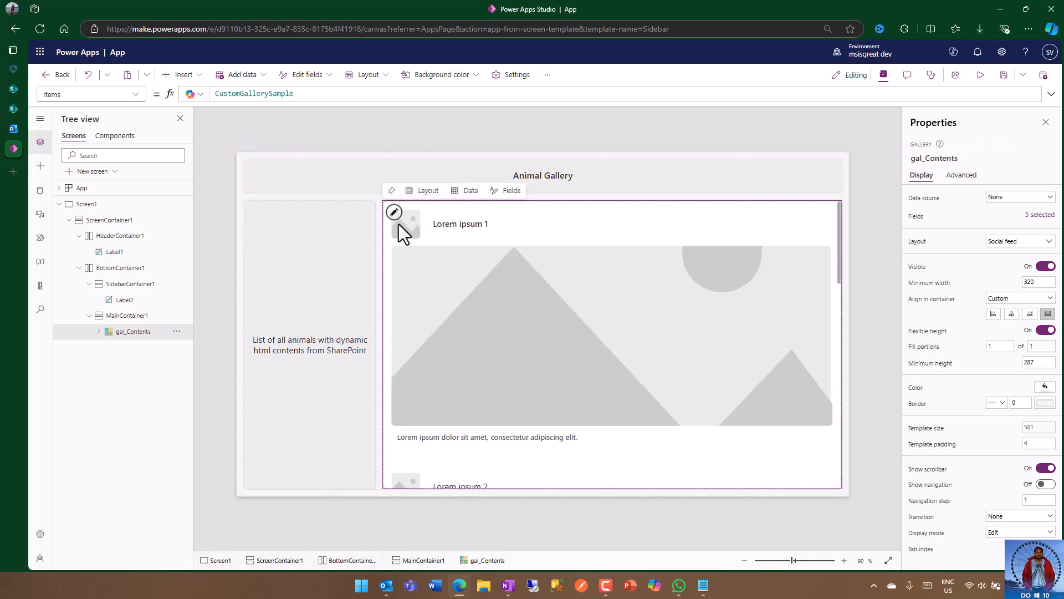
Step: Change the layout of the gal_Contents gallery to Blank
click(393, 214)
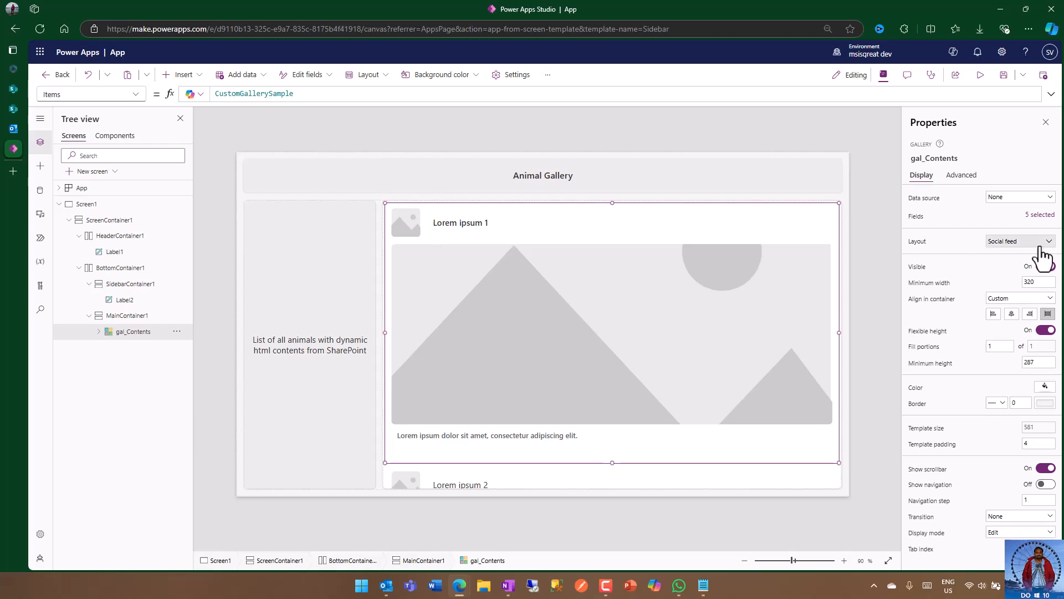
click(1025, 242)
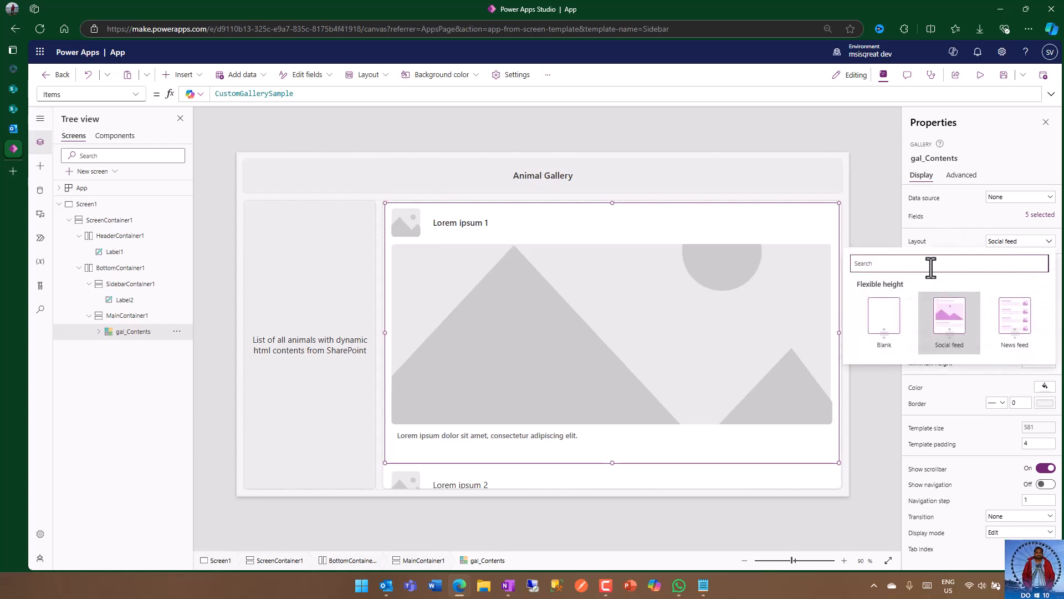
click(881, 319)
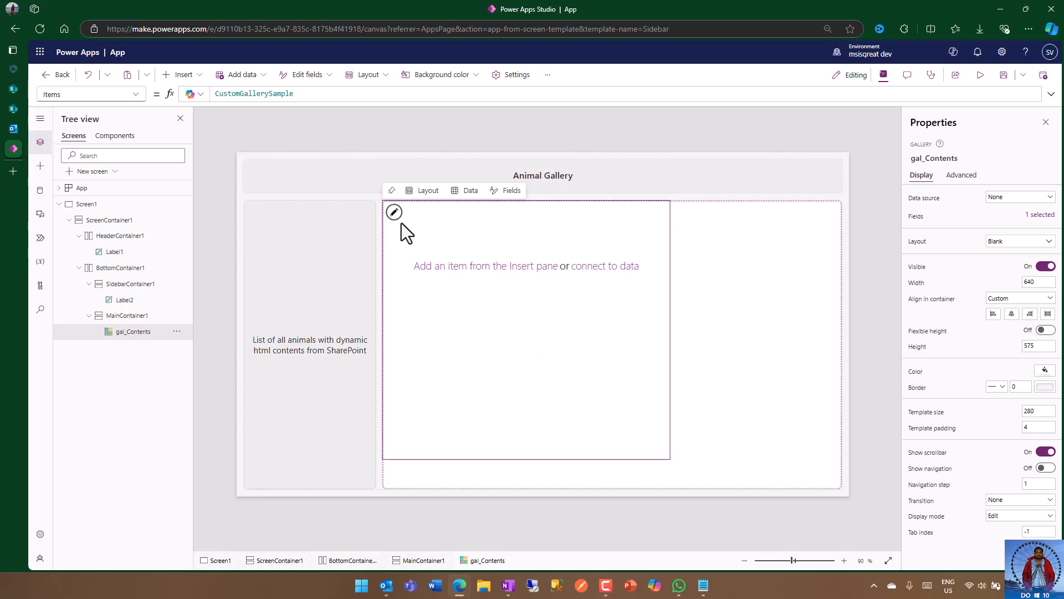
Step: Stretch the gal_Contents gallery across the main container and turn on its flexible height
click(642, 303)
click(635, 365)
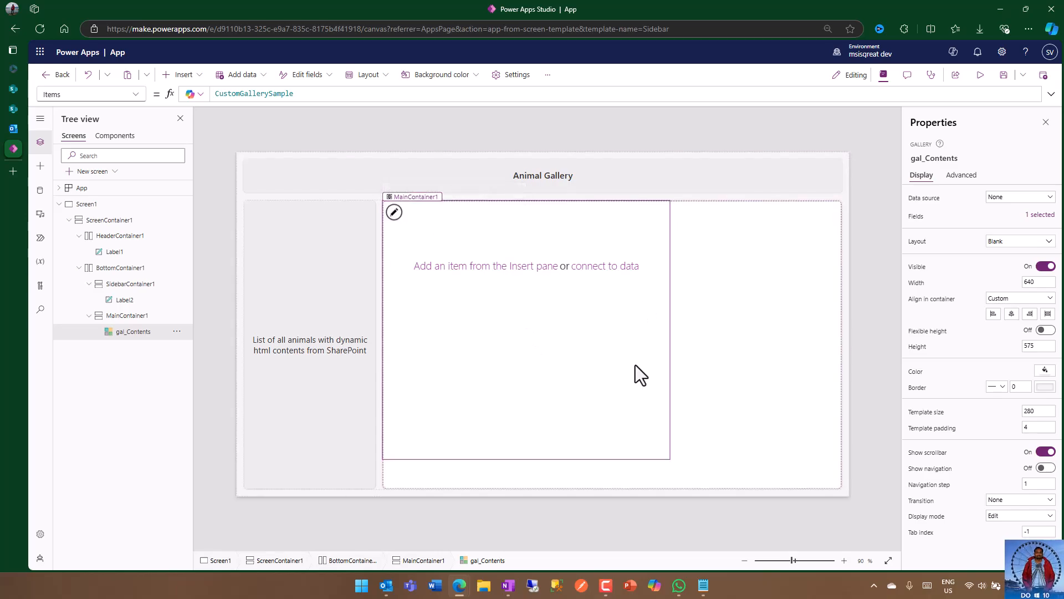
click(1047, 314)
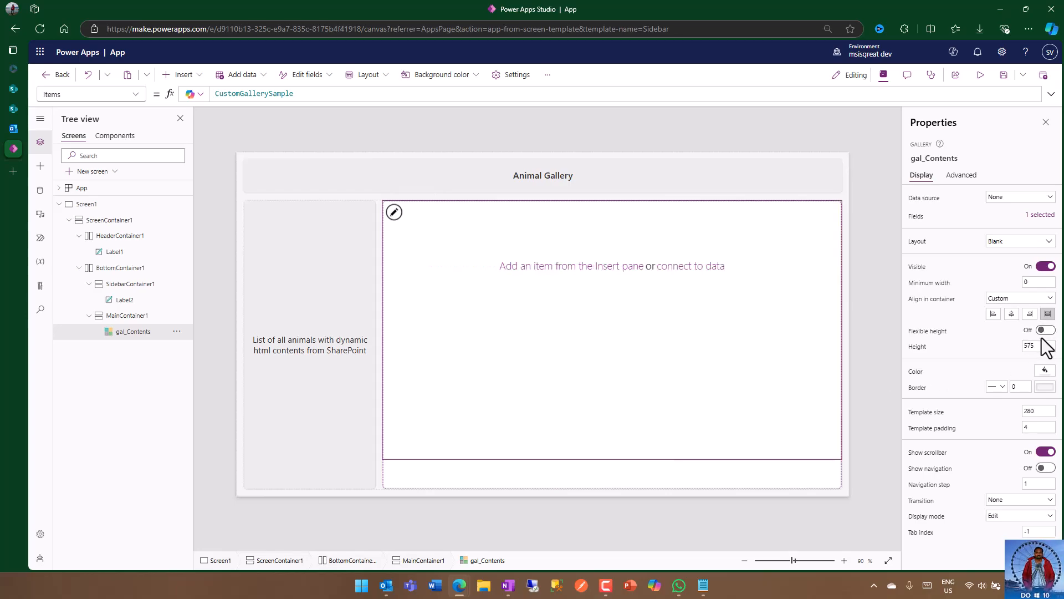
click(1047, 331)
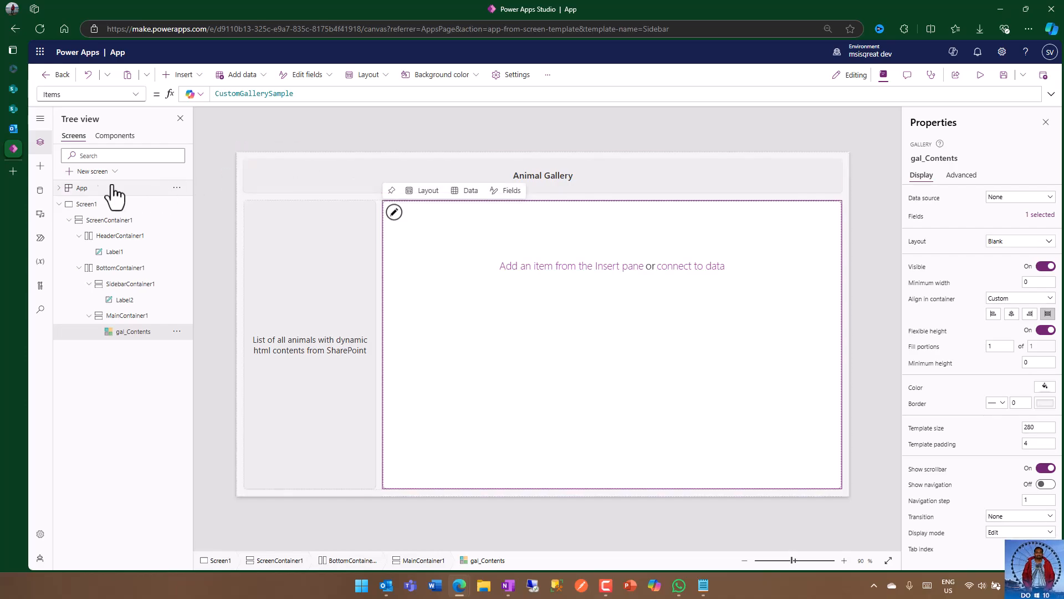
Step: Search the app's data sources for SharePoint and choose the existing SharePoint connection
click(40, 190)
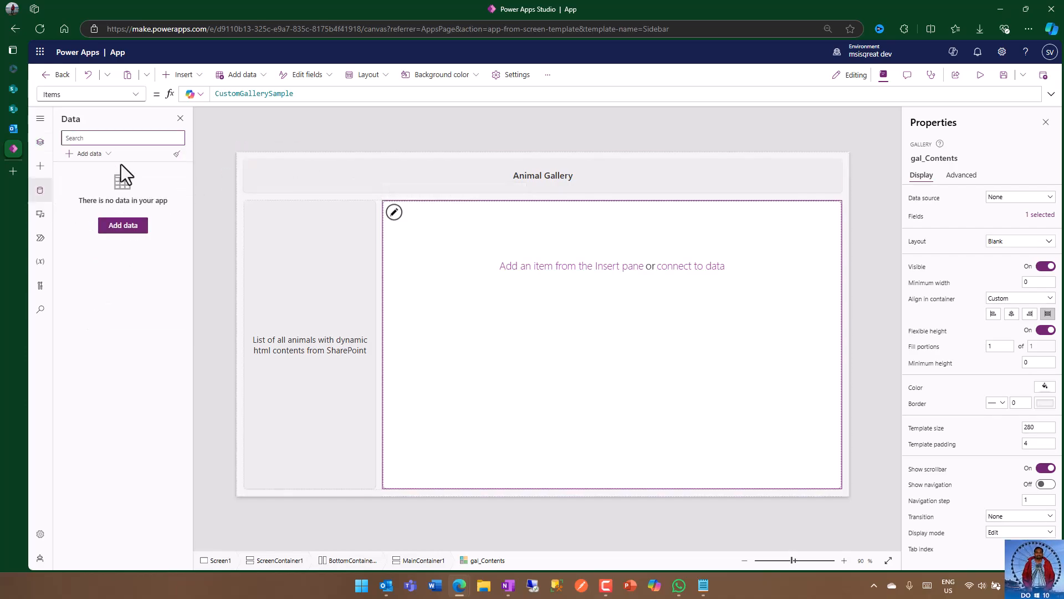
click(118, 227)
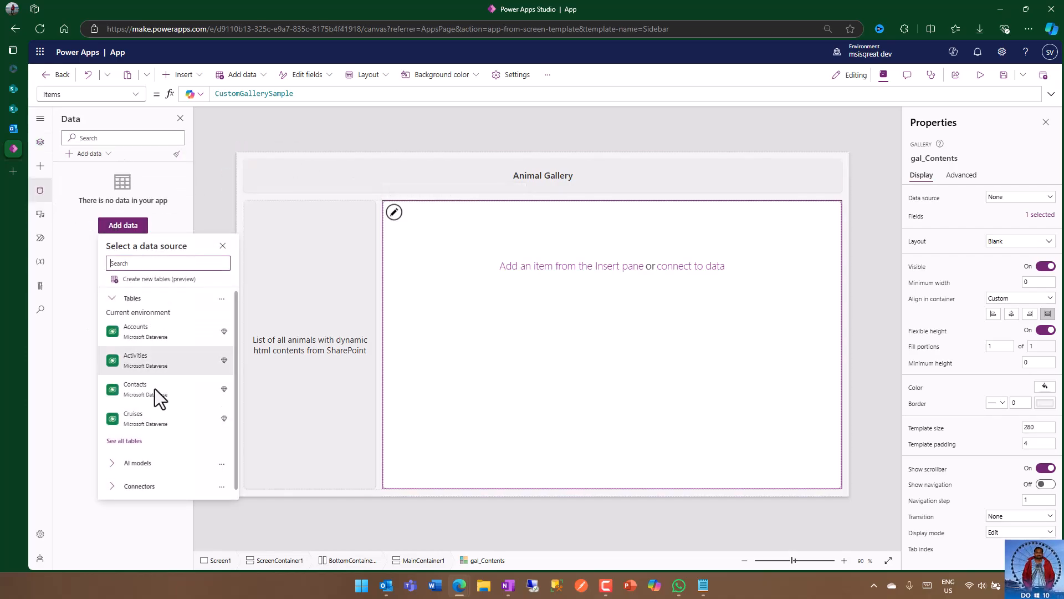
click(161, 487)
scroll(167, 456, down, 5)
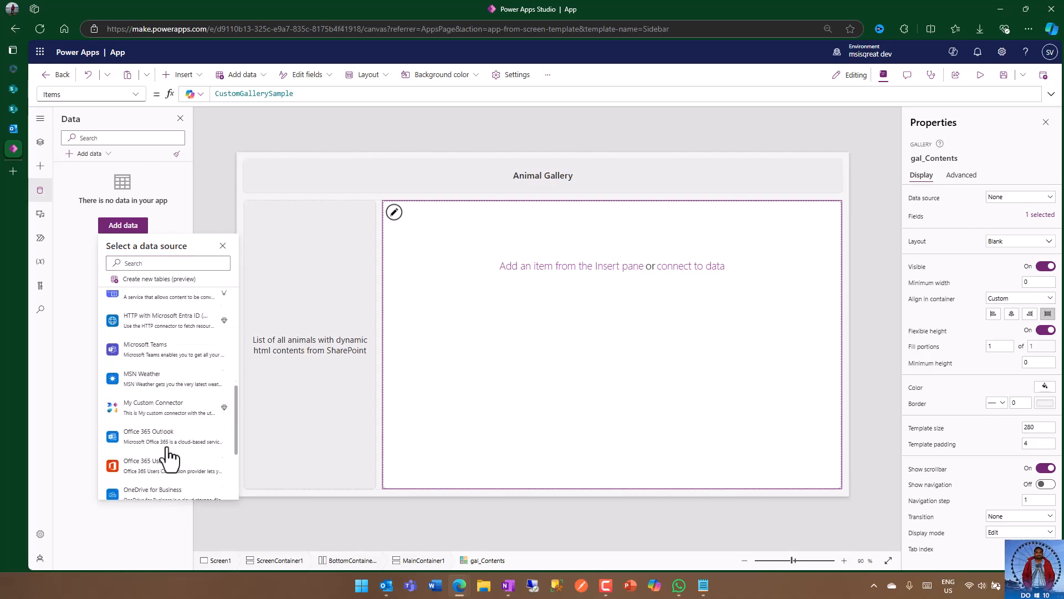
click(159, 263)
text(sharepoint)
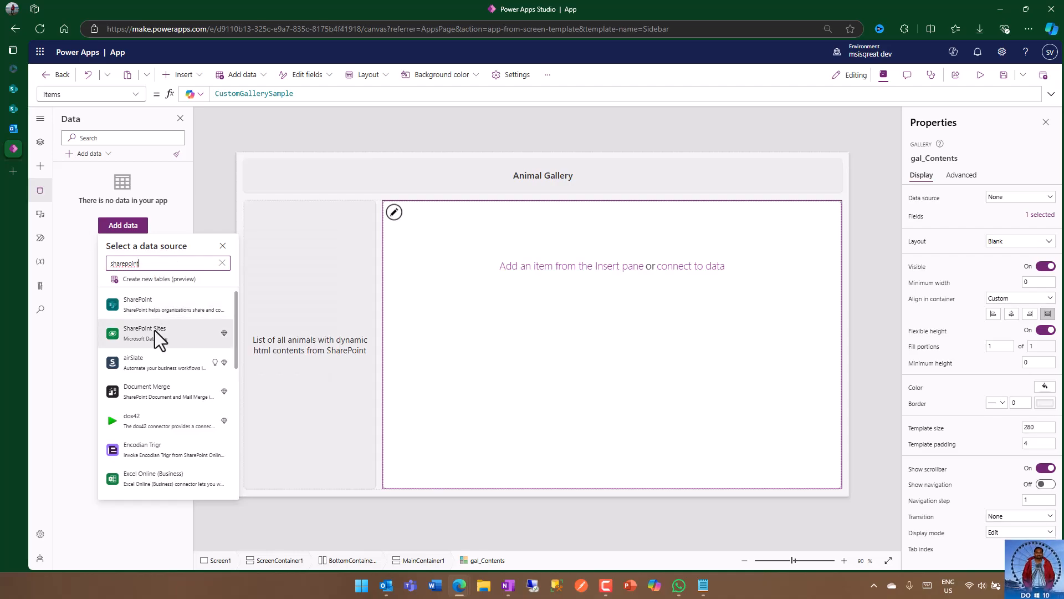
click(154, 311)
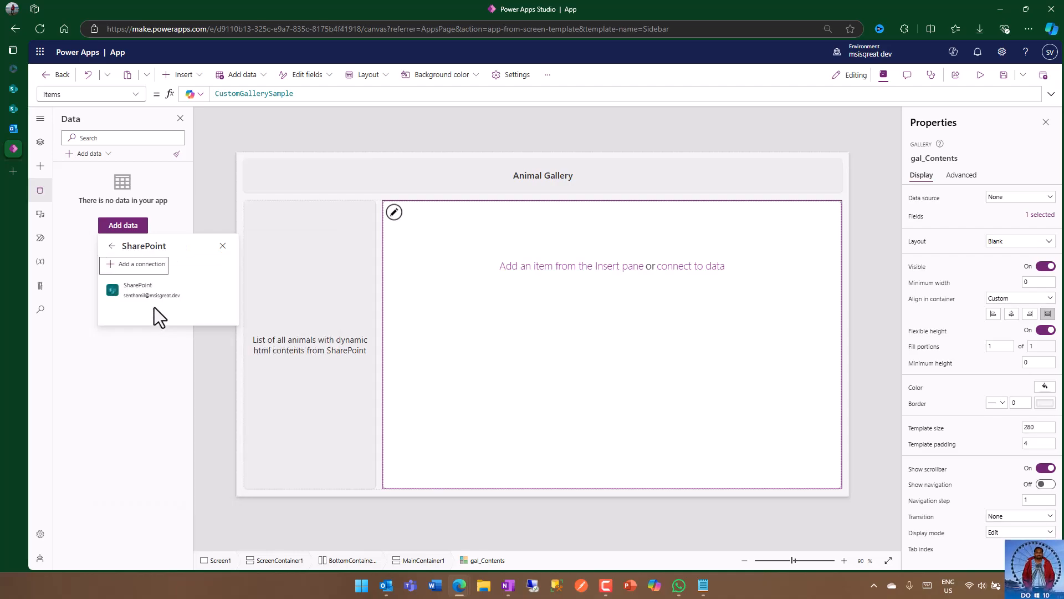
click(154, 291)
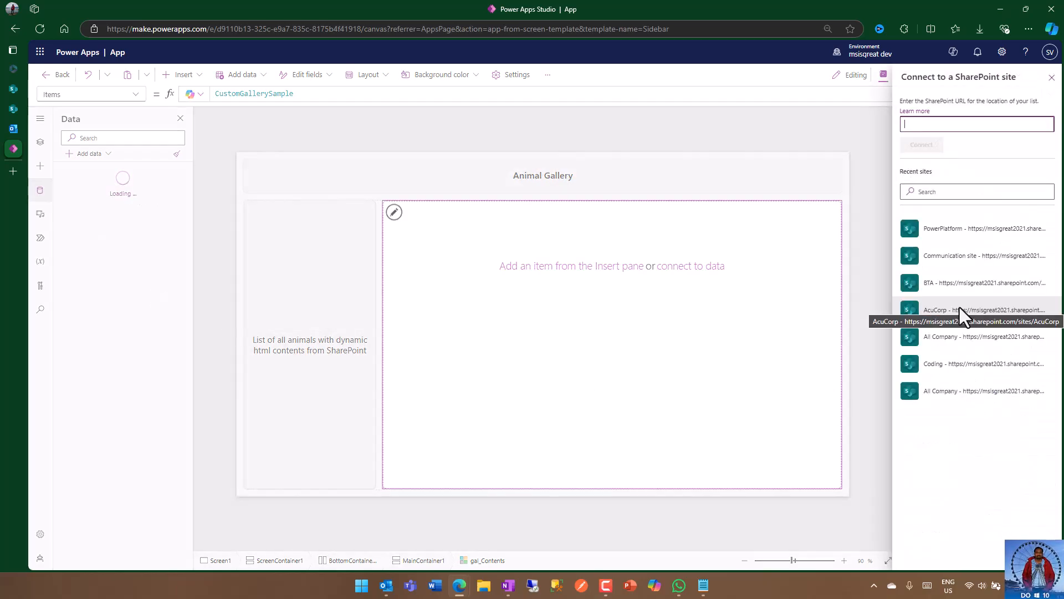
Step: Connect the App Contents list from the PowerPlatform site and set it as the gallery's data source
click(952, 231)
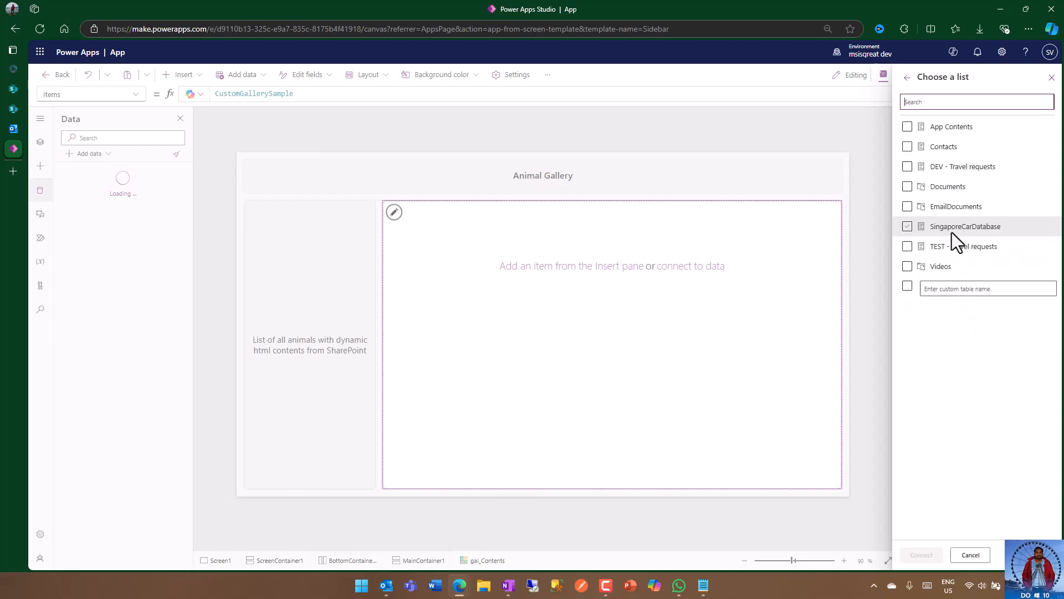
click(907, 128)
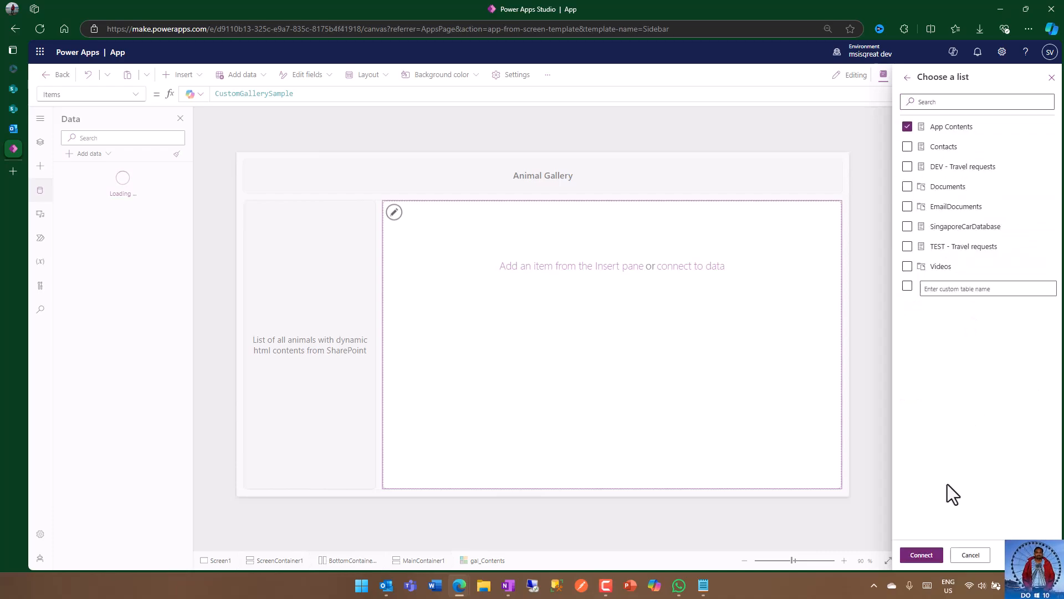
click(921, 554)
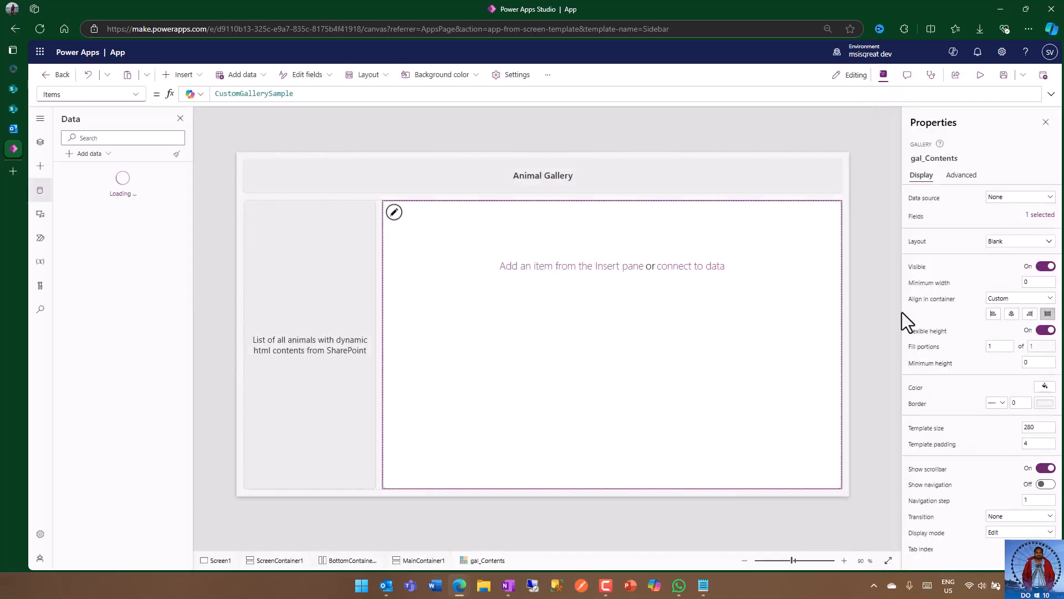
mouse_move(104, 184)
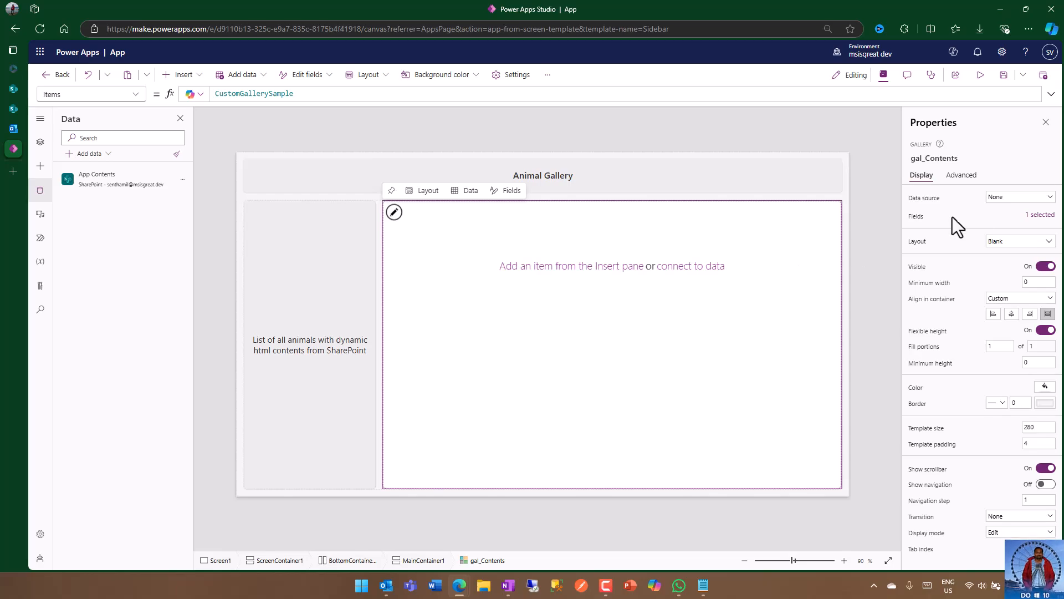
click(1016, 201)
click(971, 275)
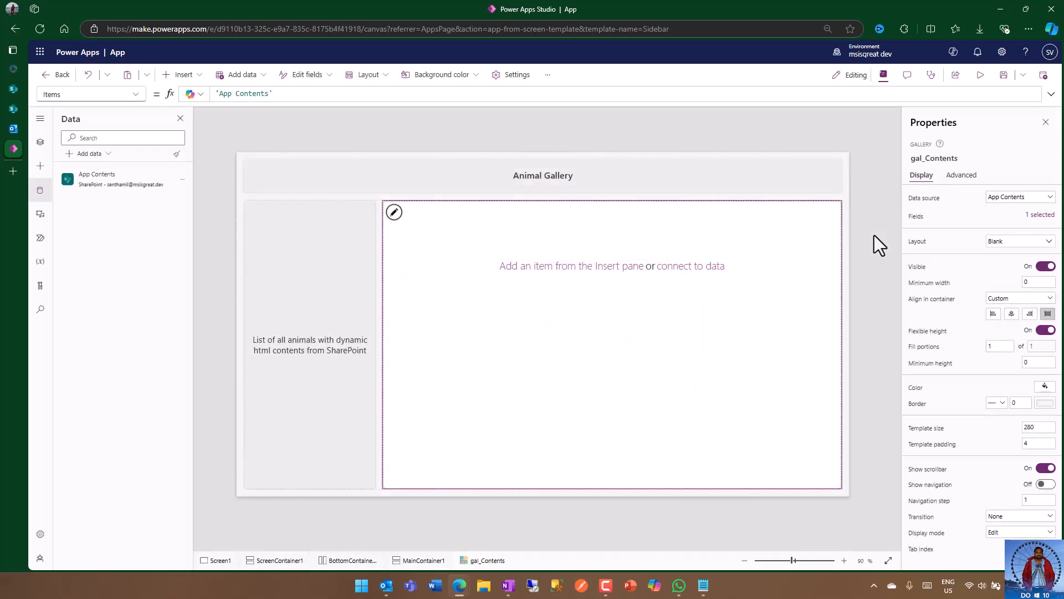
Step: Insert a text label inside the gallery's item template
click(394, 212)
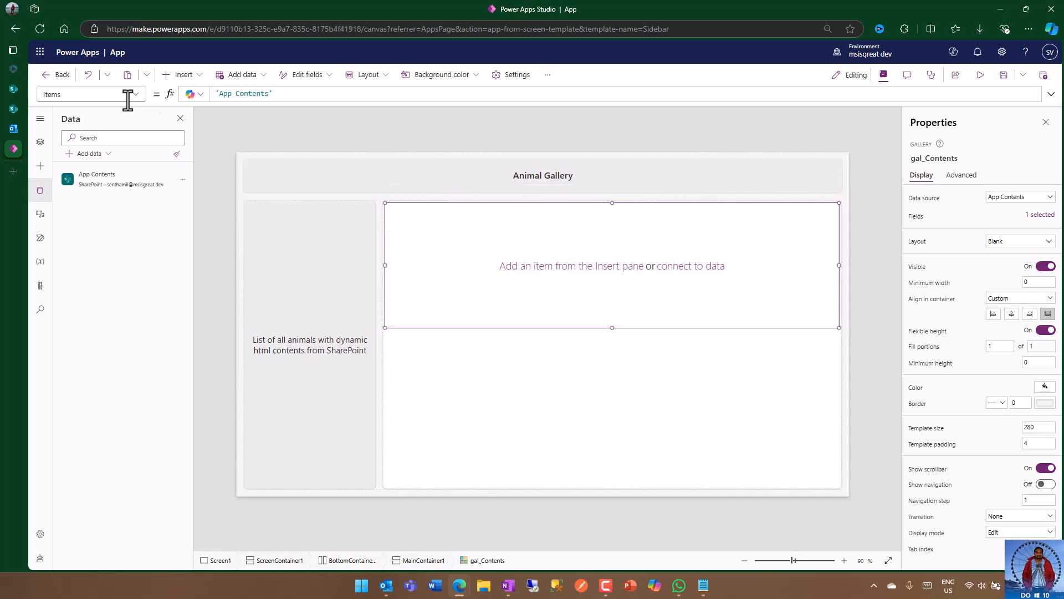
click(185, 76)
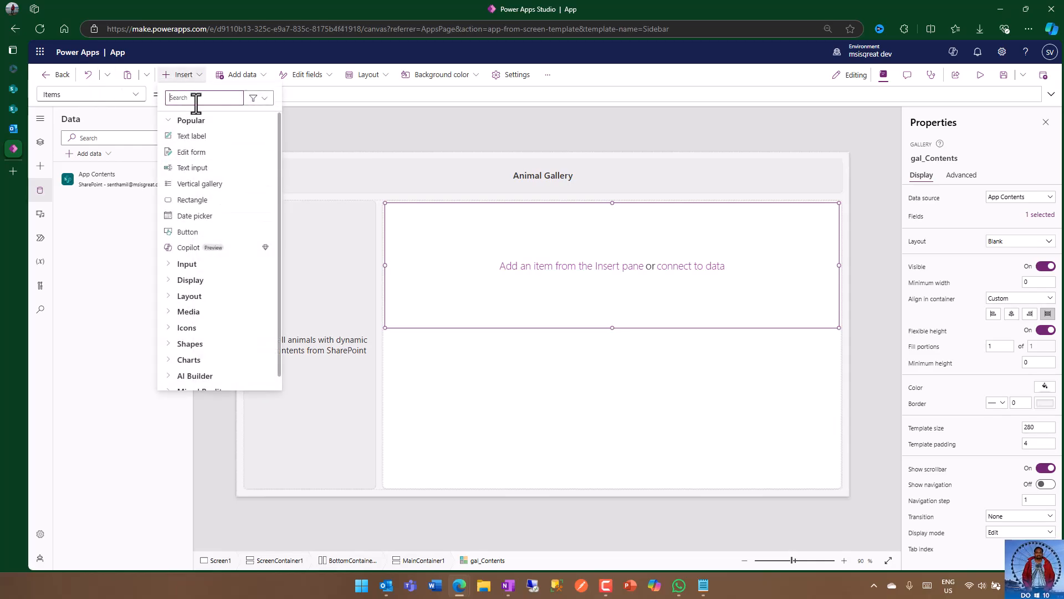
click(212, 144)
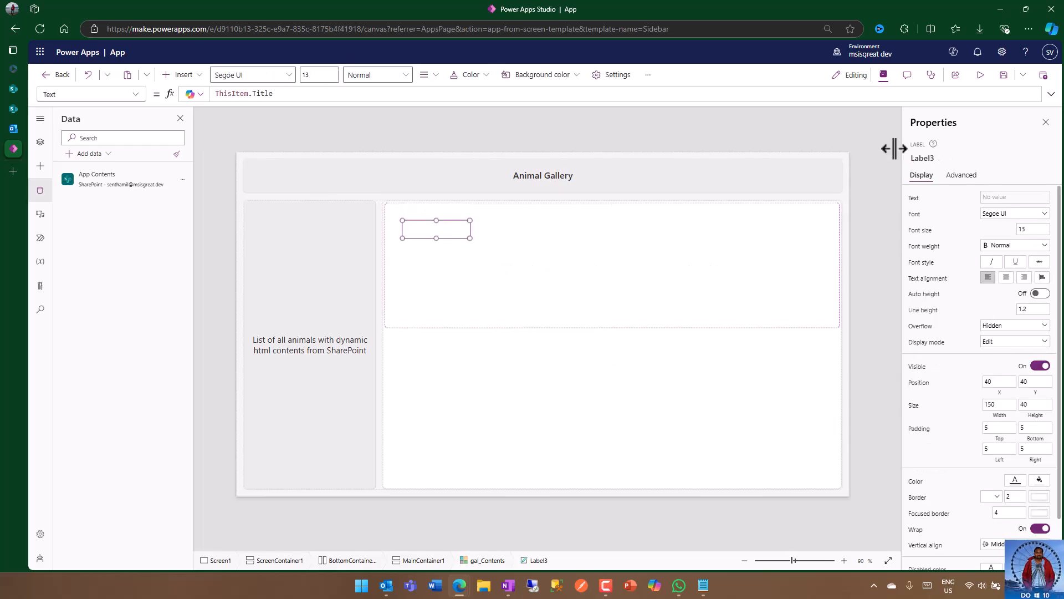
Step: Rename the gallery's text label as lbl_Desc
click(941, 158)
key(Escape)
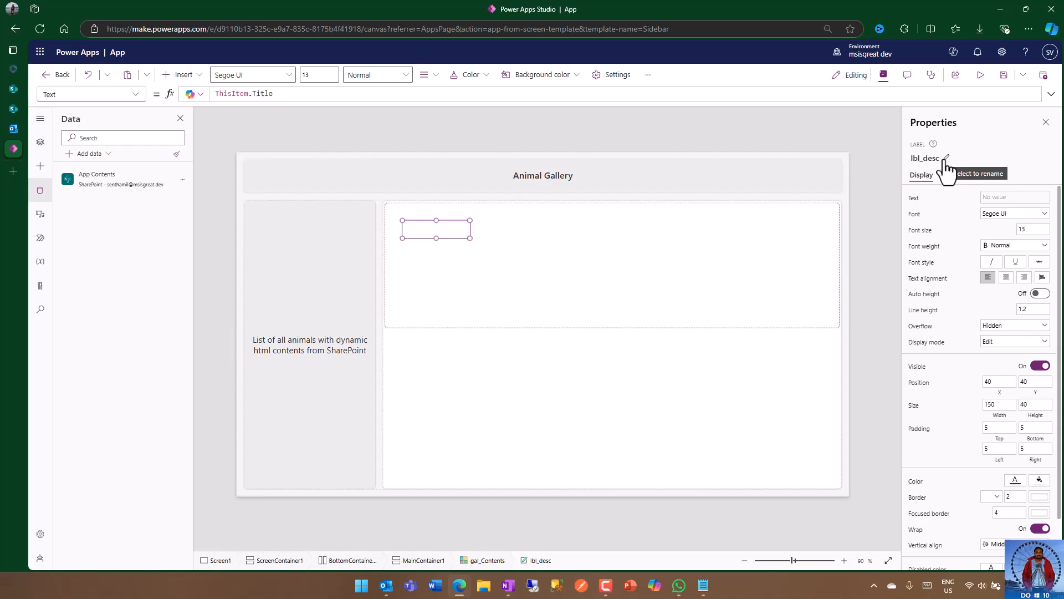
click(925, 158)
click(922, 159)
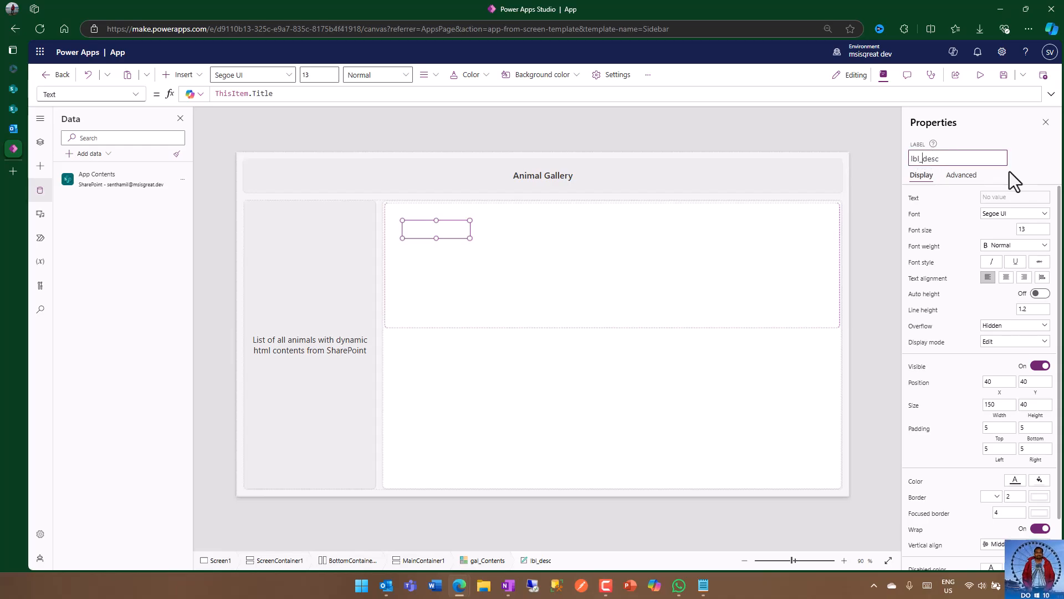
text(D)
key(Delete)
click(1024, 169)
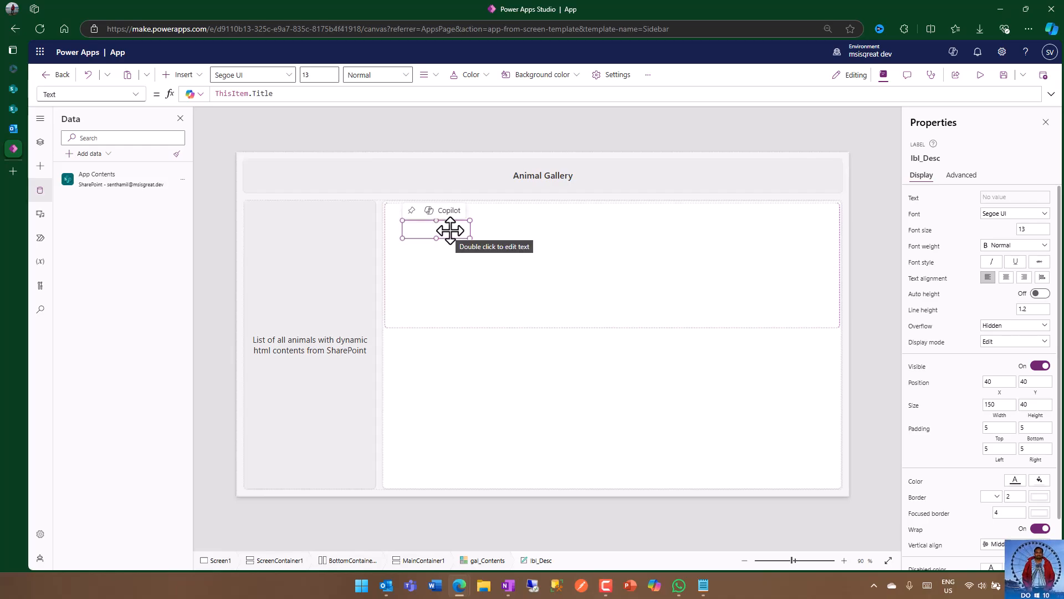
Step: Position the lbl_Desc label within the gallery template at X 0 and Y 2
drag(451, 229, 446, 228)
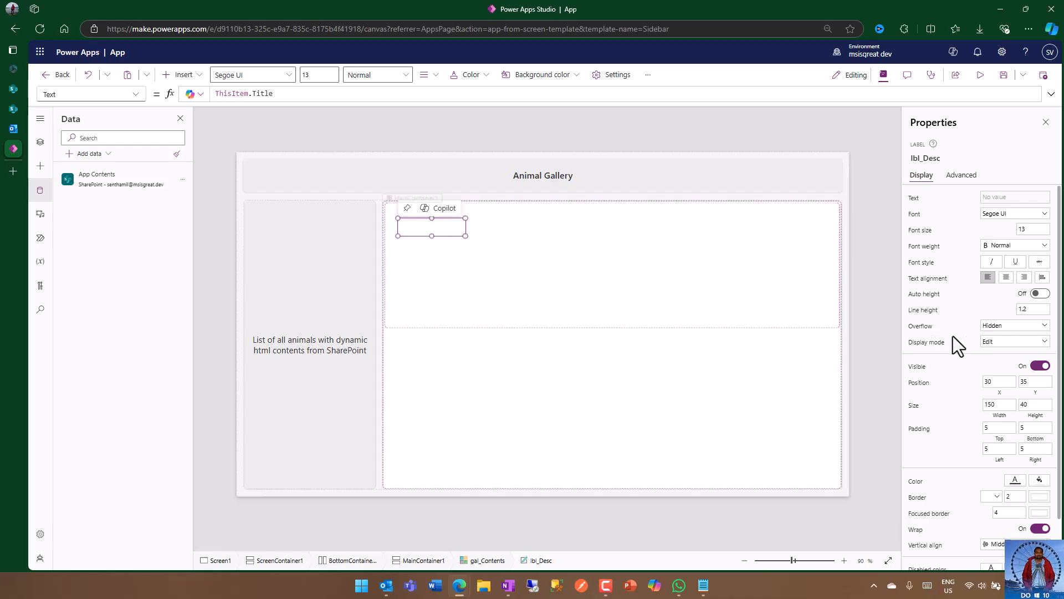
double_click(997, 382)
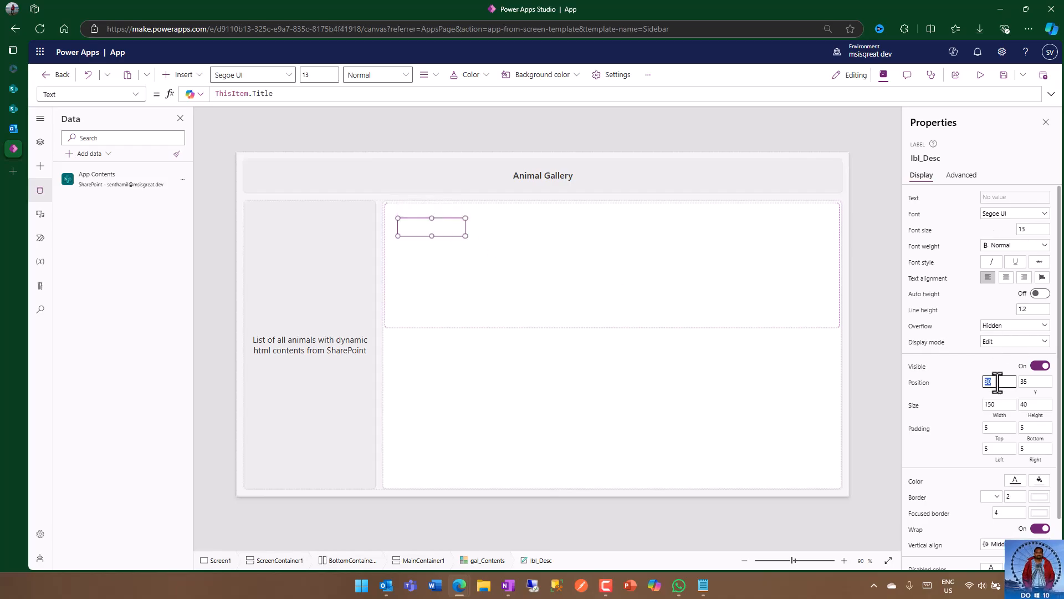
click(1027, 381)
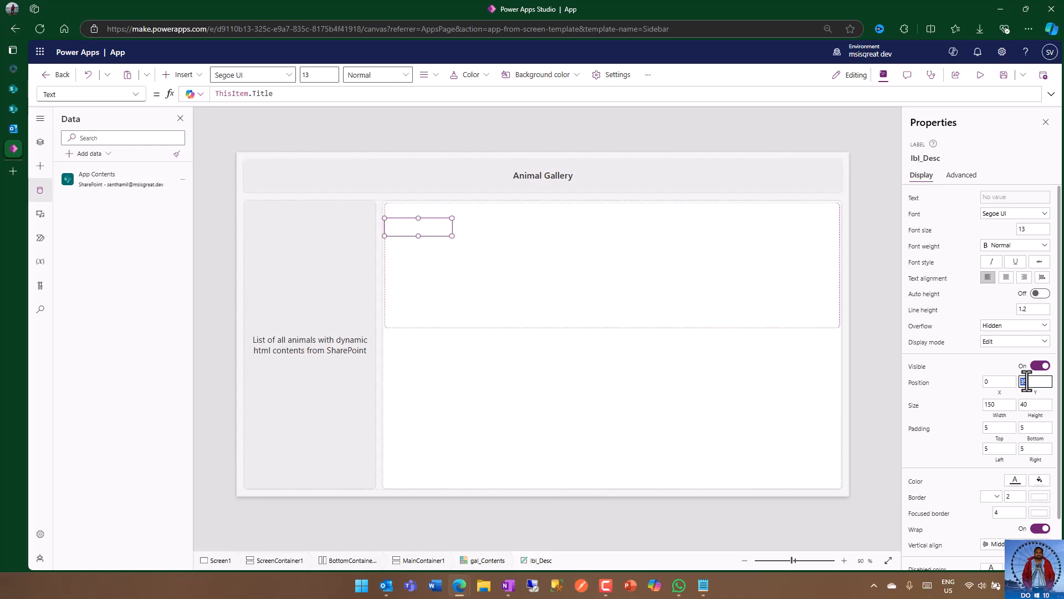
click(994, 369)
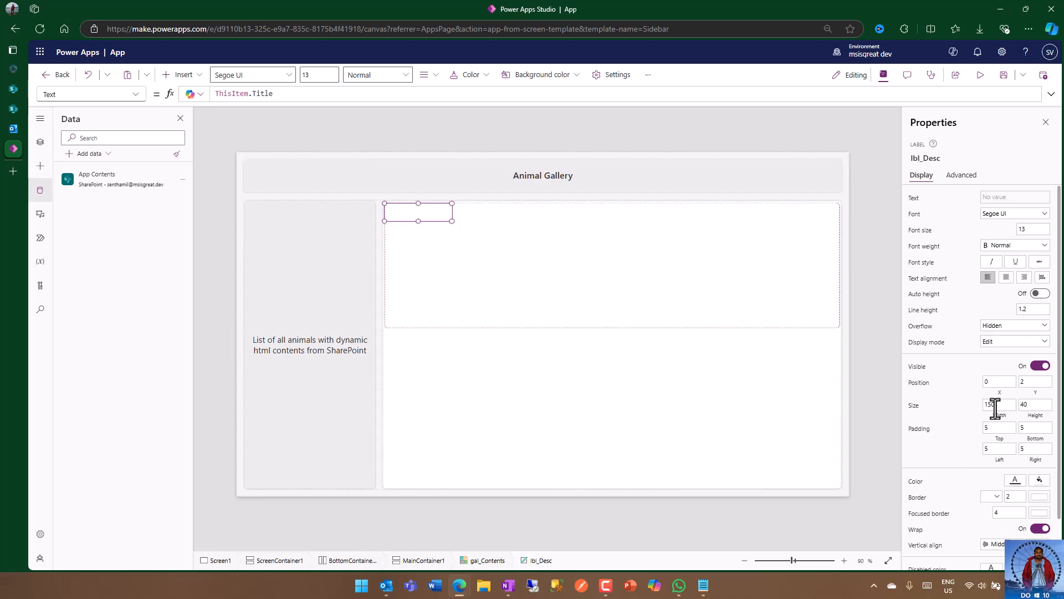
Step: Set the lbl_Desc label's width to Parent.Width - 10 and turn on its auto height
click(914, 408)
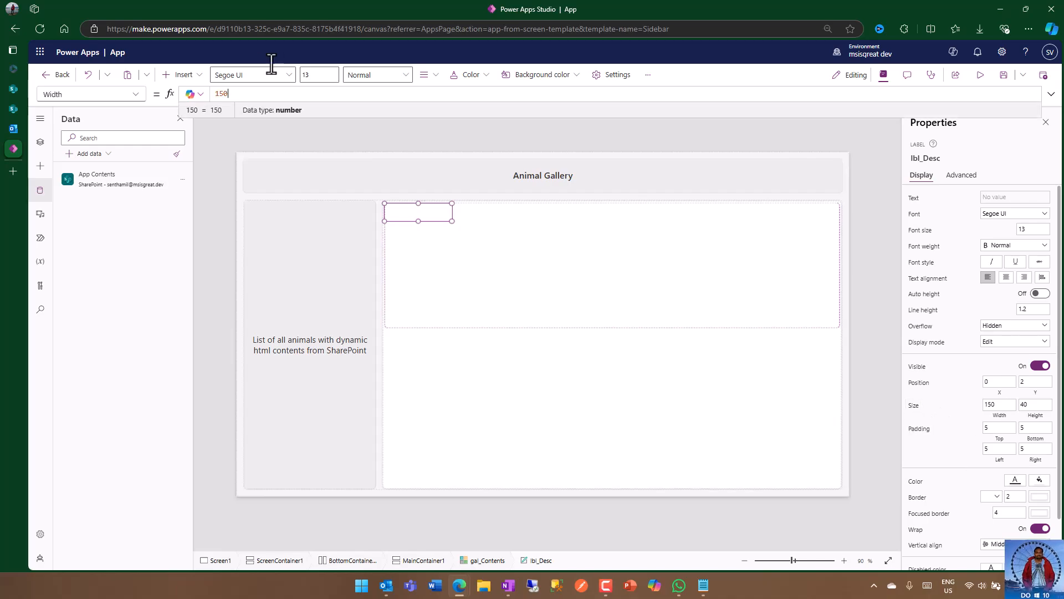
key(ctrl+a)
text(parent.)
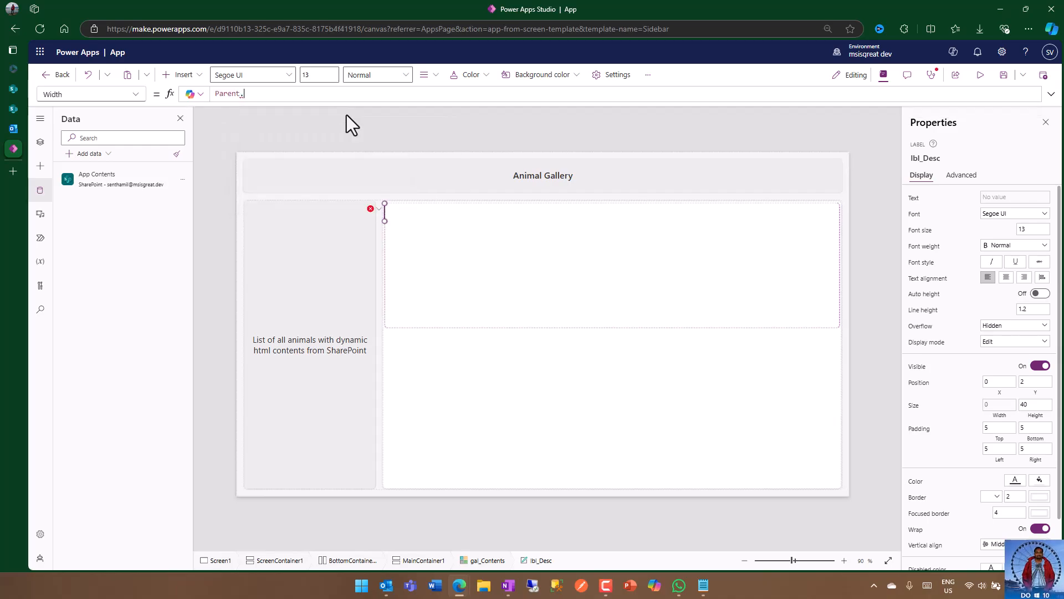
text(Wi)
key(Tab)
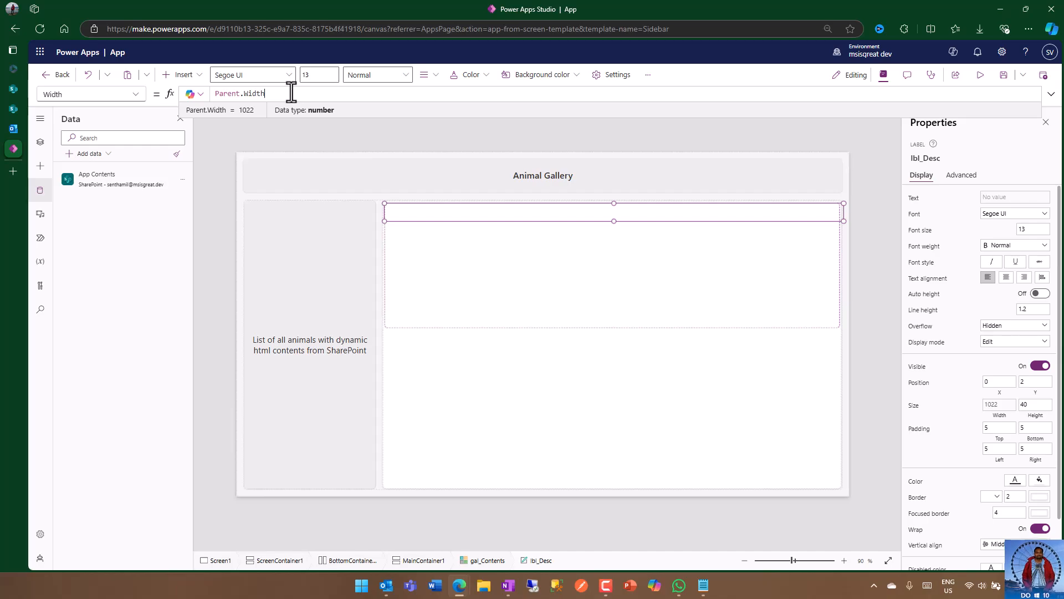
text(10)
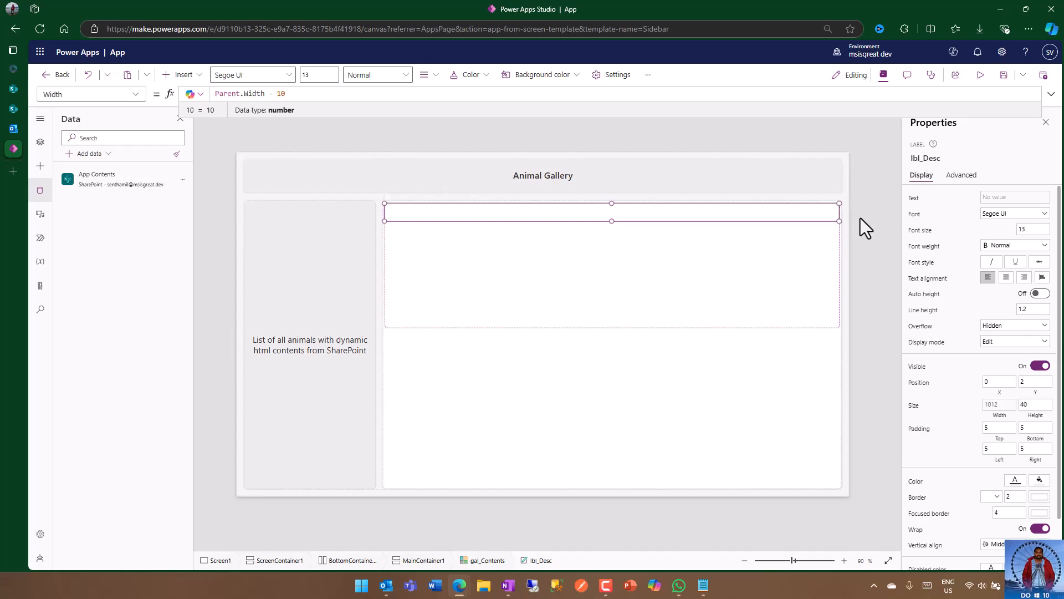
click(960, 403)
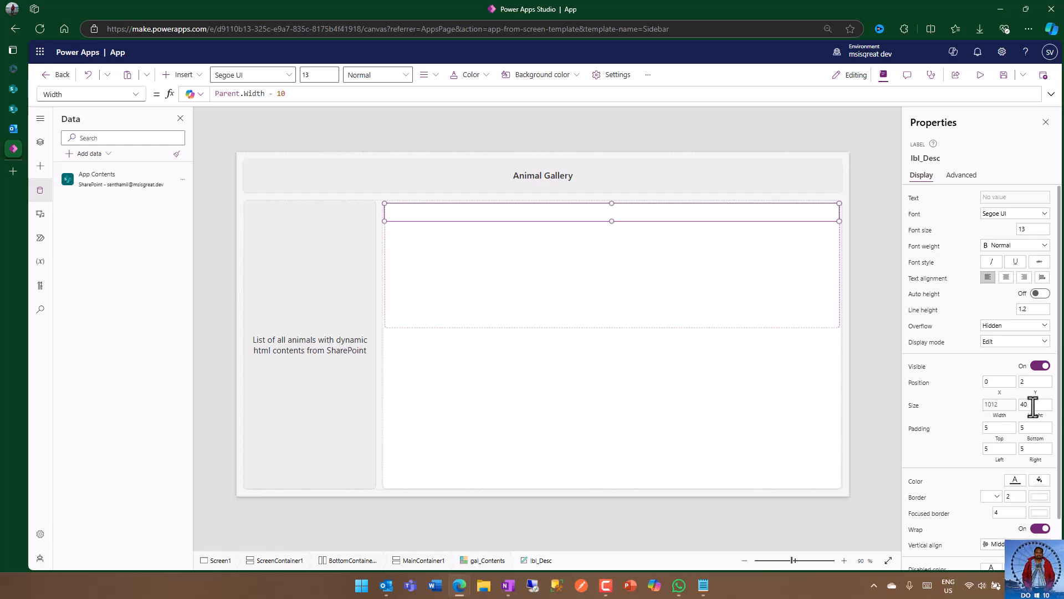
click(1040, 294)
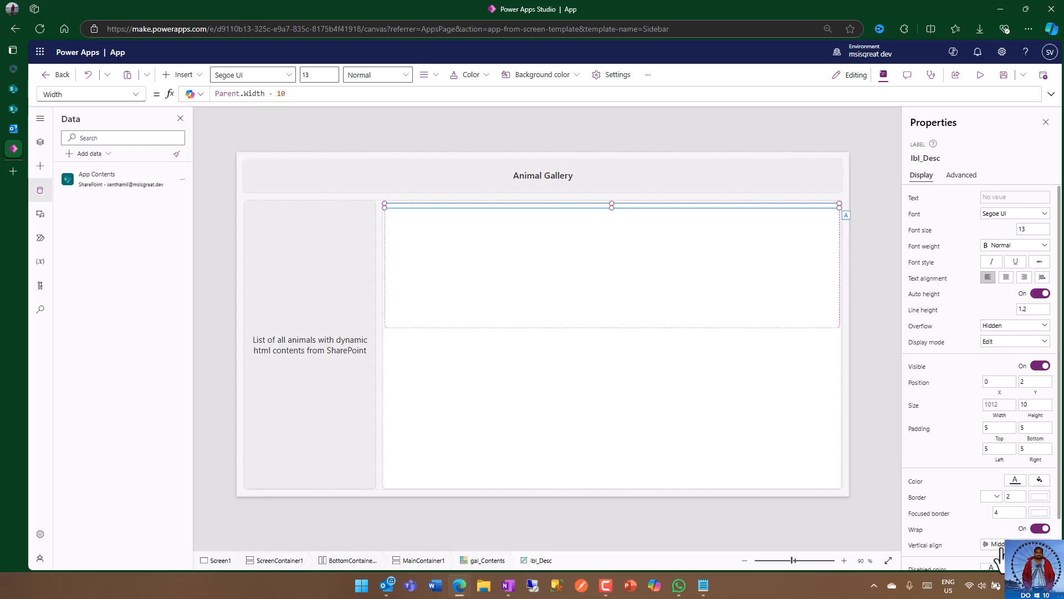
Step: Set the lbl_Desc label's Text property to ThisItem.Contents
click(1017, 199)
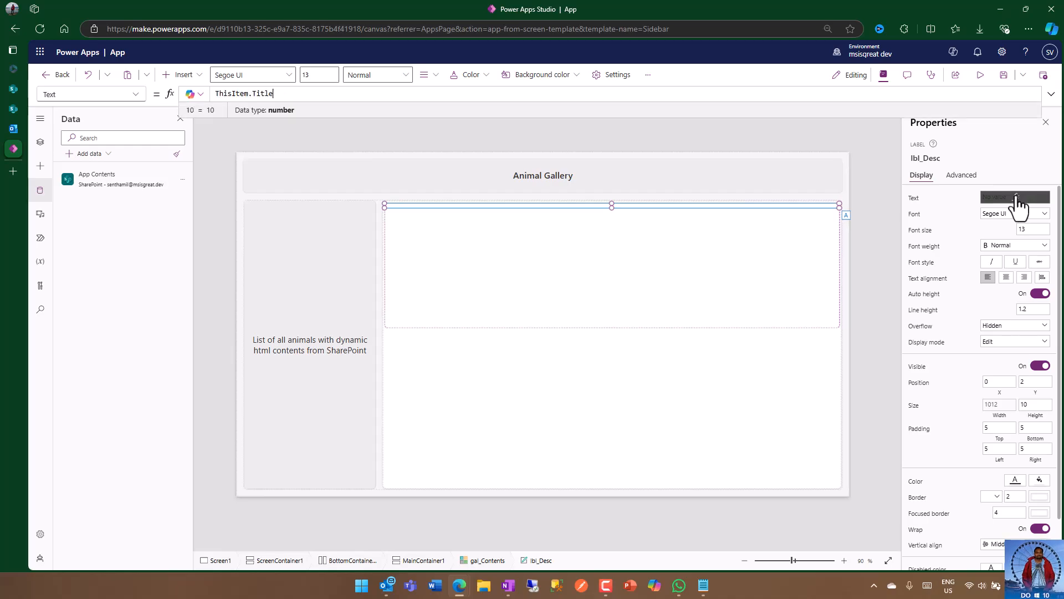
double_click(264, 93)
text(html)
key(BackSpace)
key(BackSpace)
key(BackSpace)
key(BackSpace)
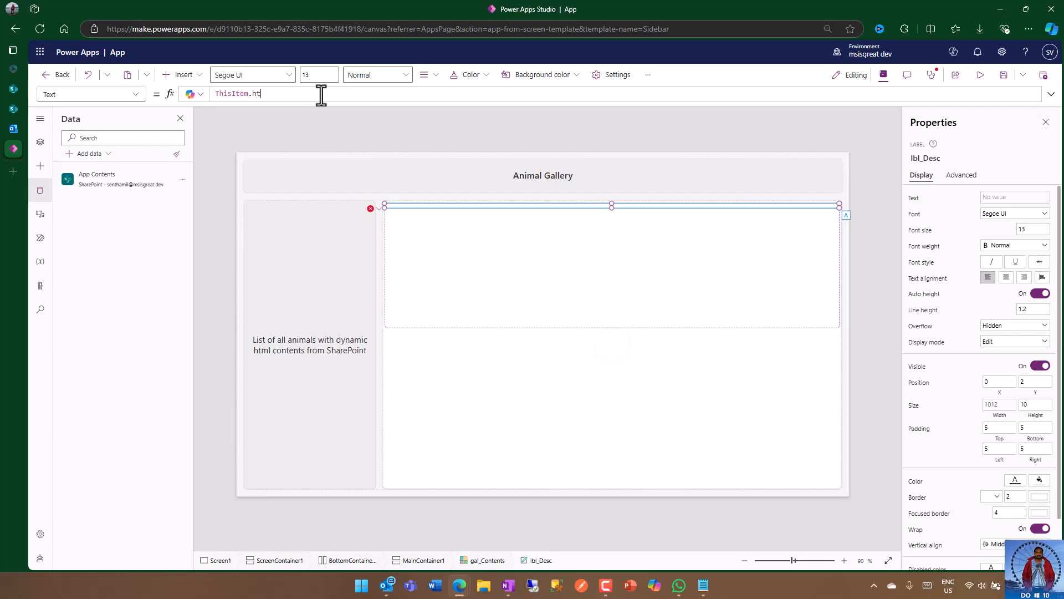
text(con)
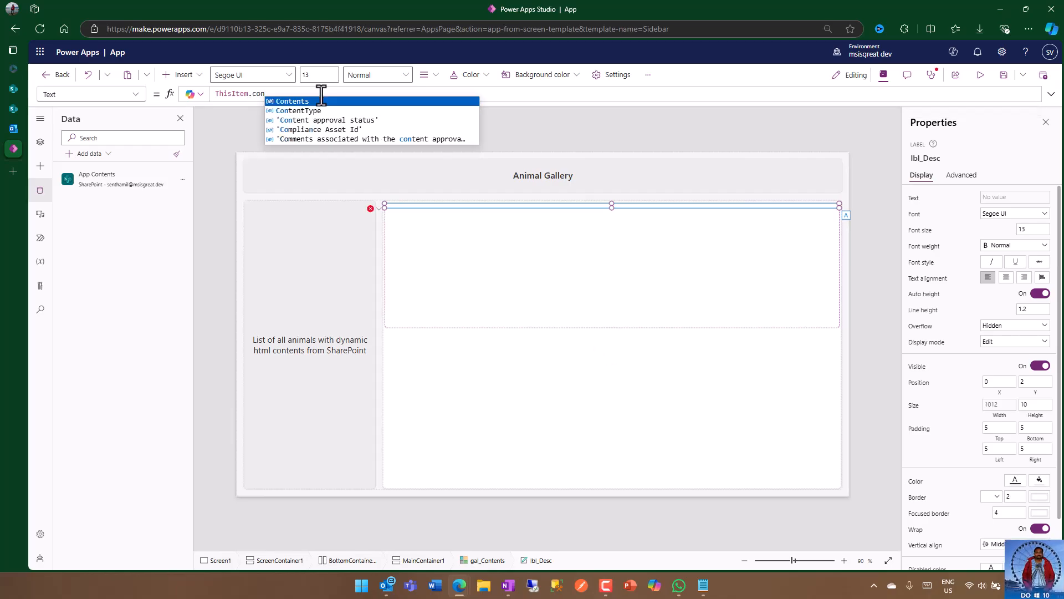
key(Tab)
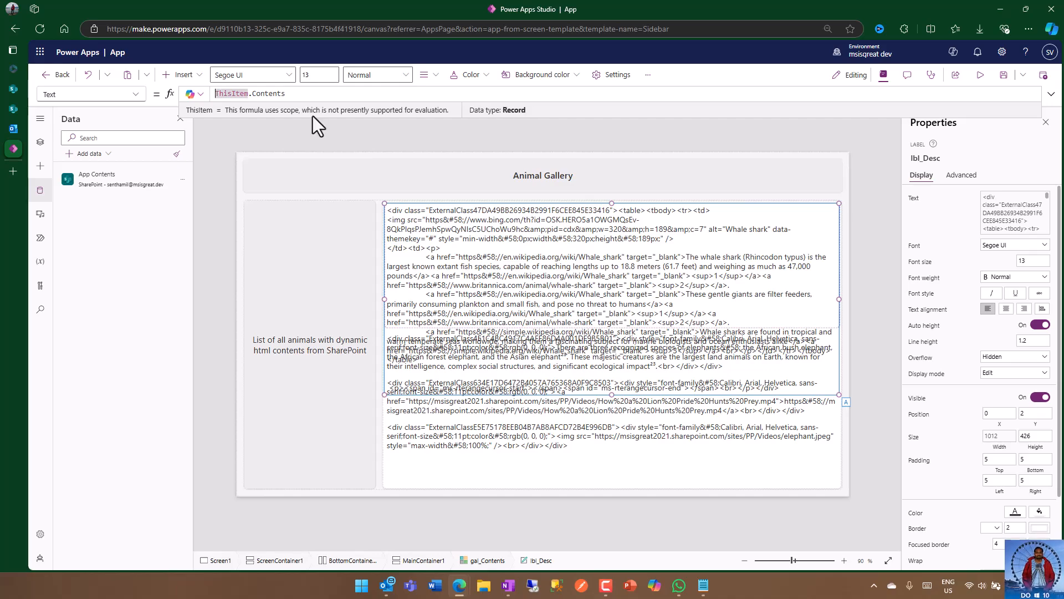
Step: Wrap the label's text formula in the PlainText function so it reads PlainText(ThisItem.Contents)
text(Pl)
key(Tab)
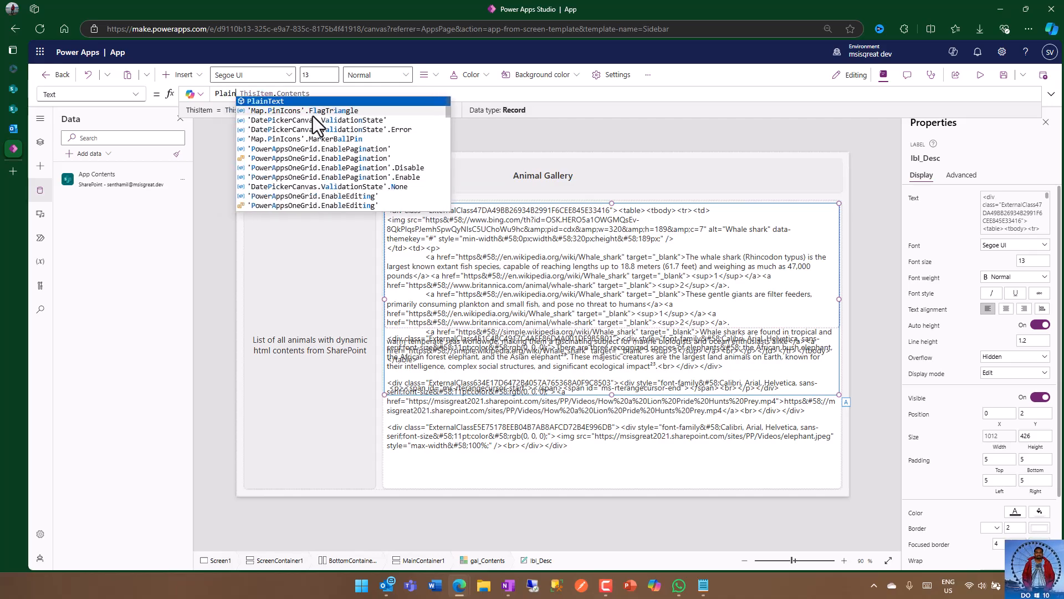
key(Escape)
key(BackSpace)
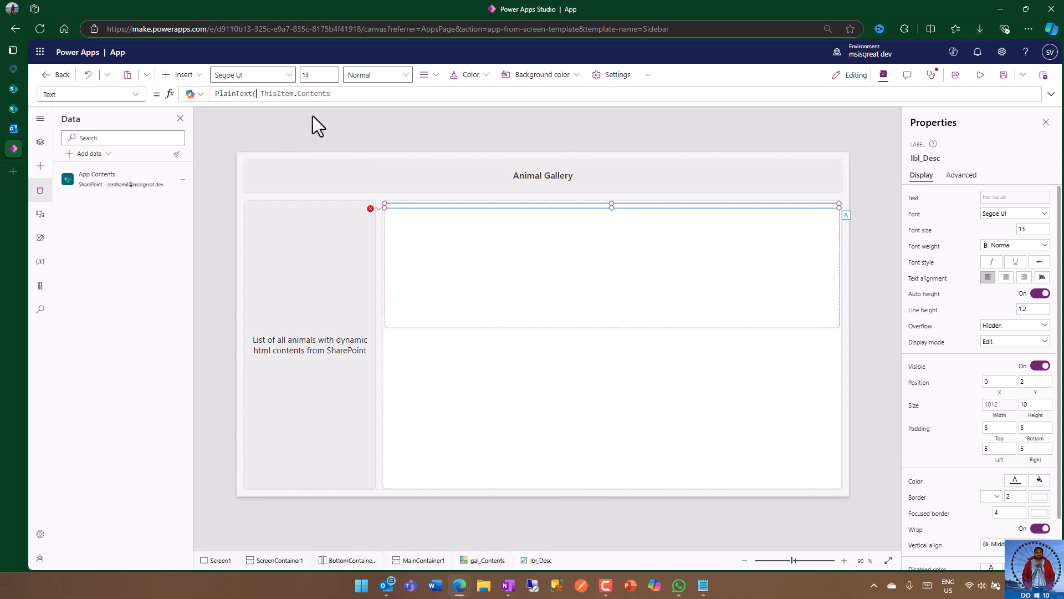
text(()
click(339, 93)
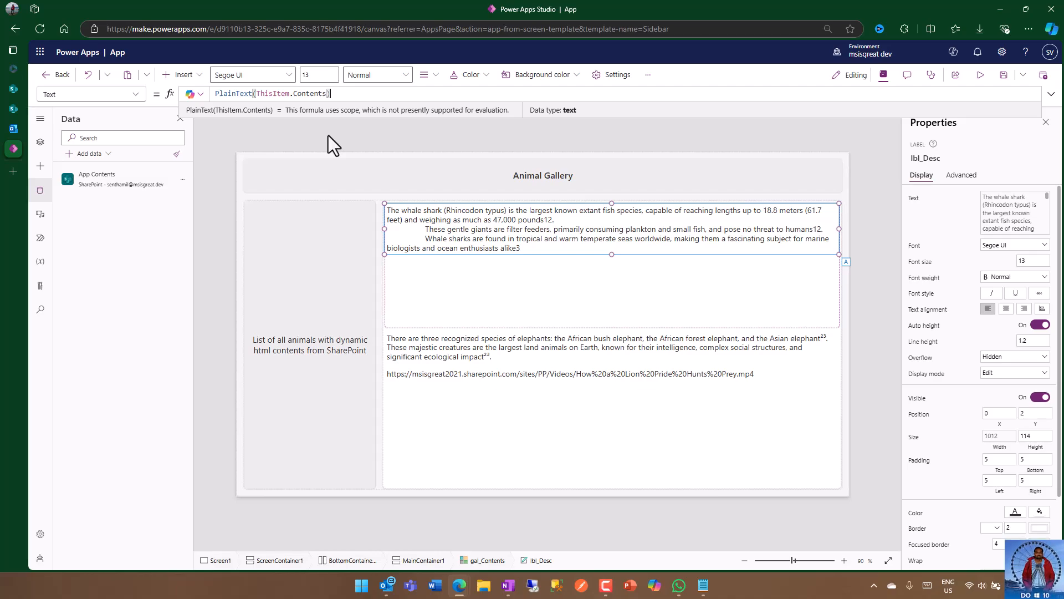
Step: Set the lbl_Desc label's Visible property to If(ThisItem.ContentType.Value = "Text",true,false)
click(136, 98)
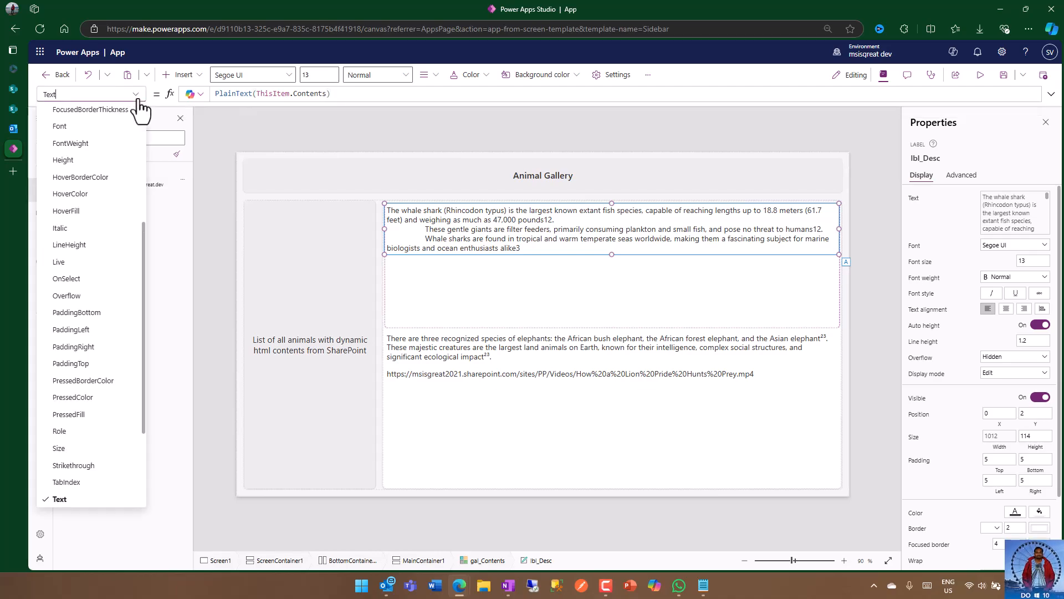
scroll(101, 426, up, 4)
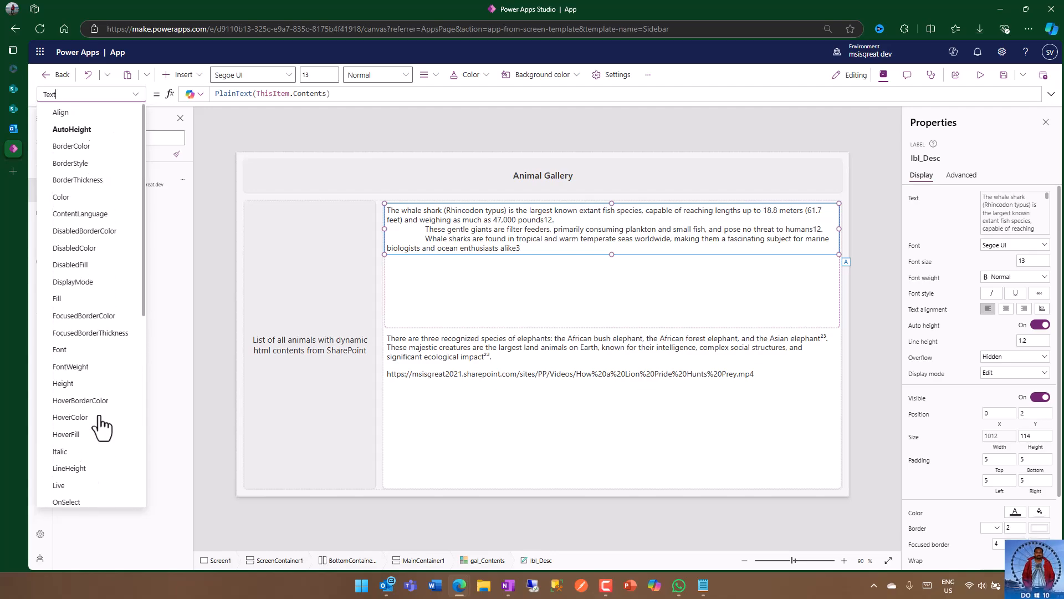
scroll(101, 426, down, 5)
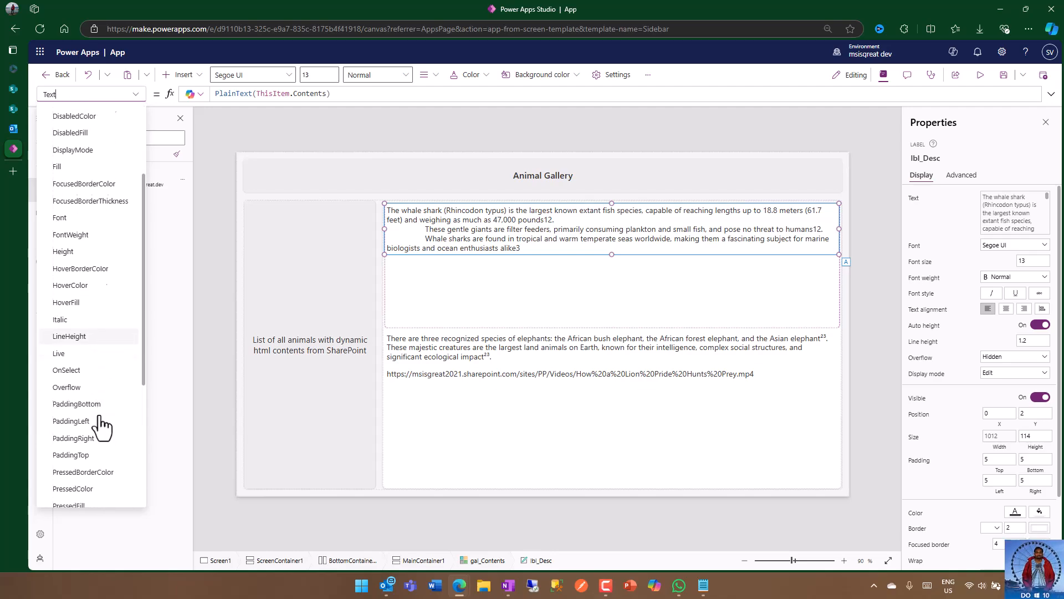
scroll(89, 369, down, 5)
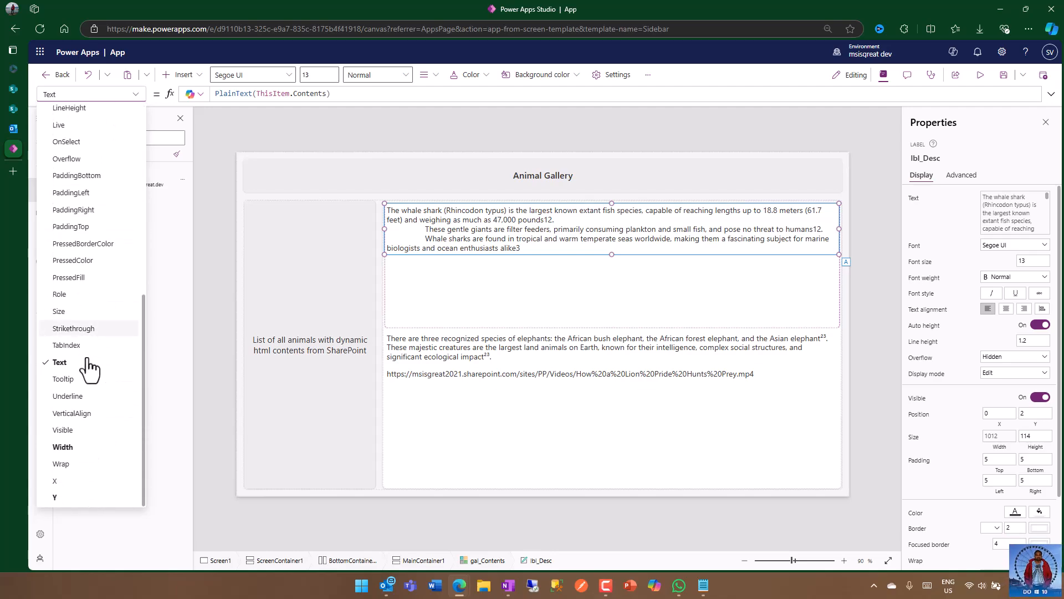
click(76, 444)
click(228, 95)
key(ctrl+a)
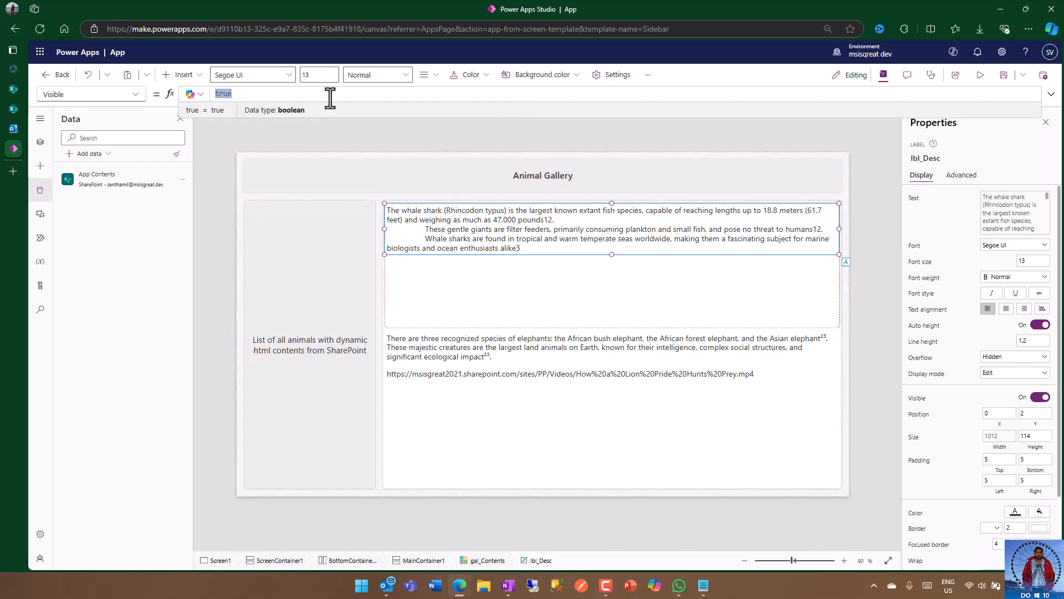
text(if(this)
key(Tab)
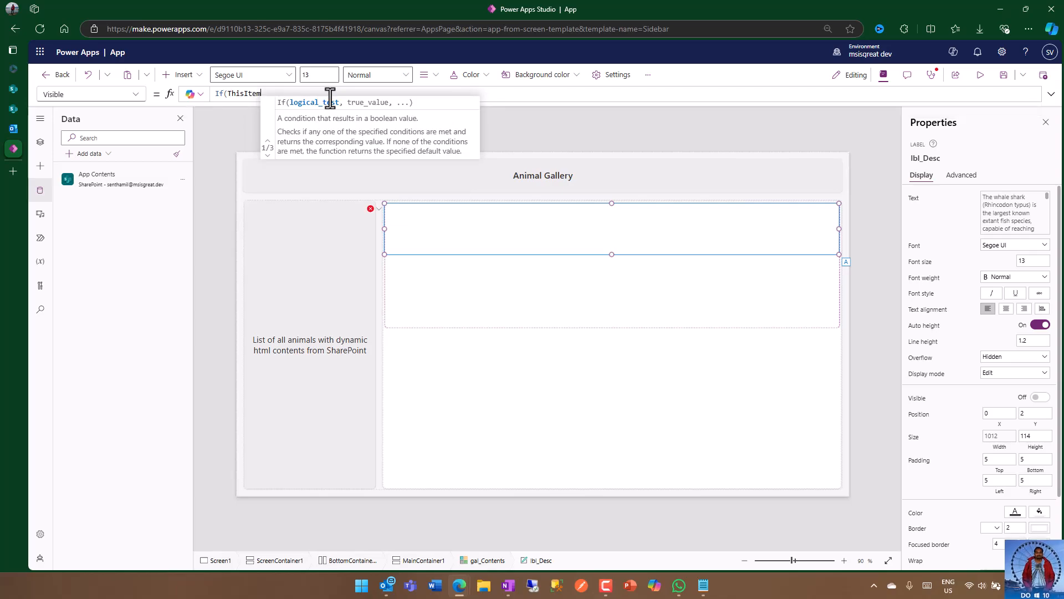
text(.c)
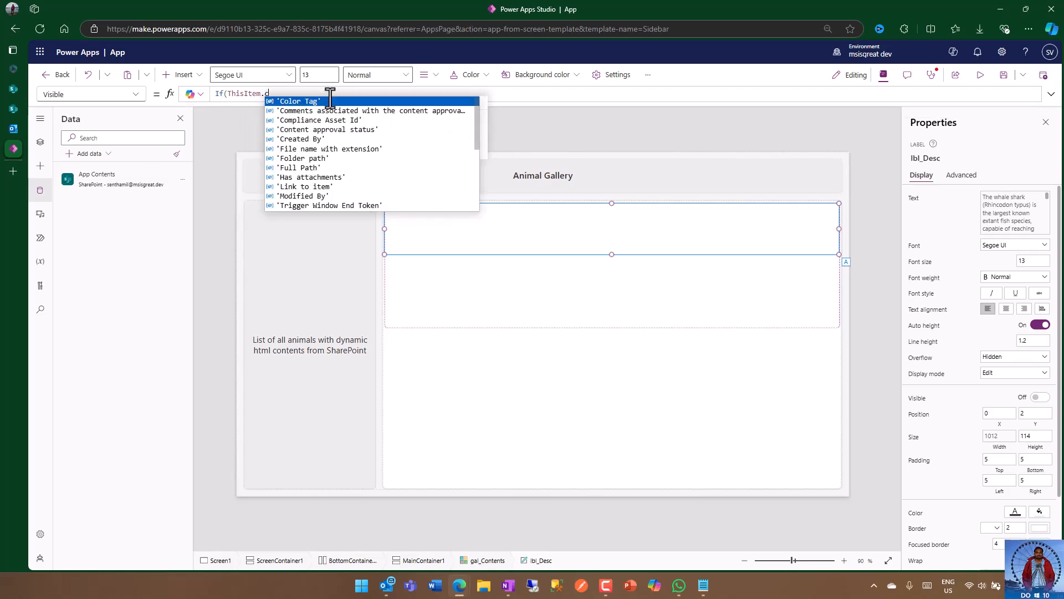
text(onte)
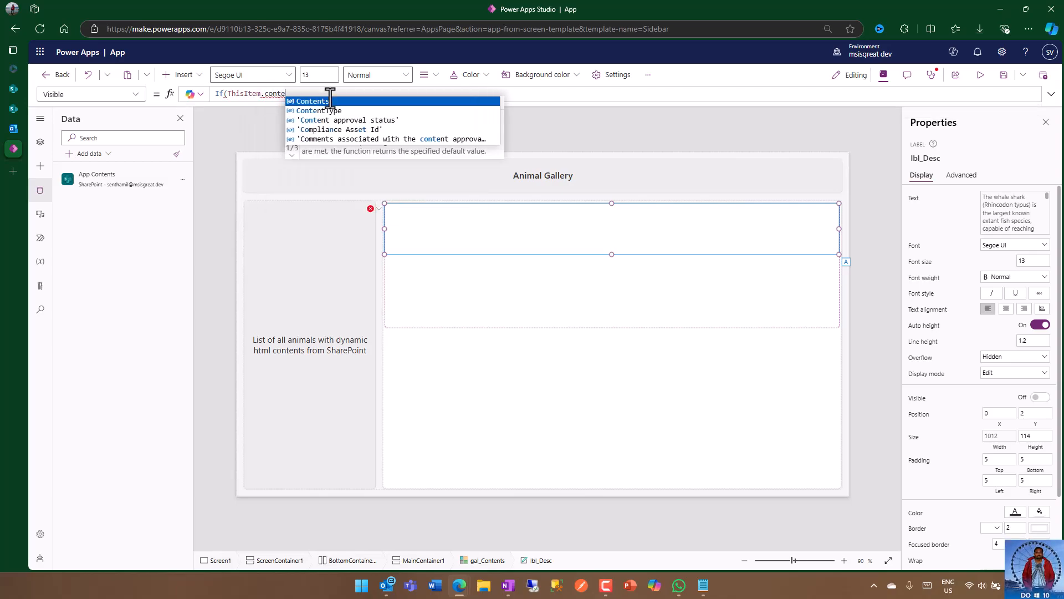
key(Down)
key(Tab)
text(.)
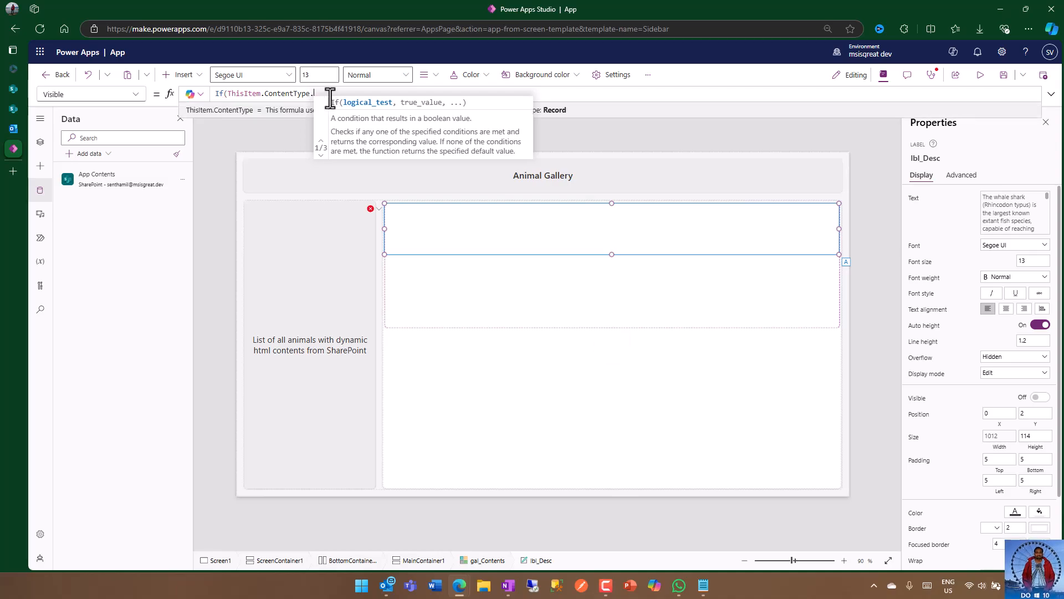
text(Value = "T)
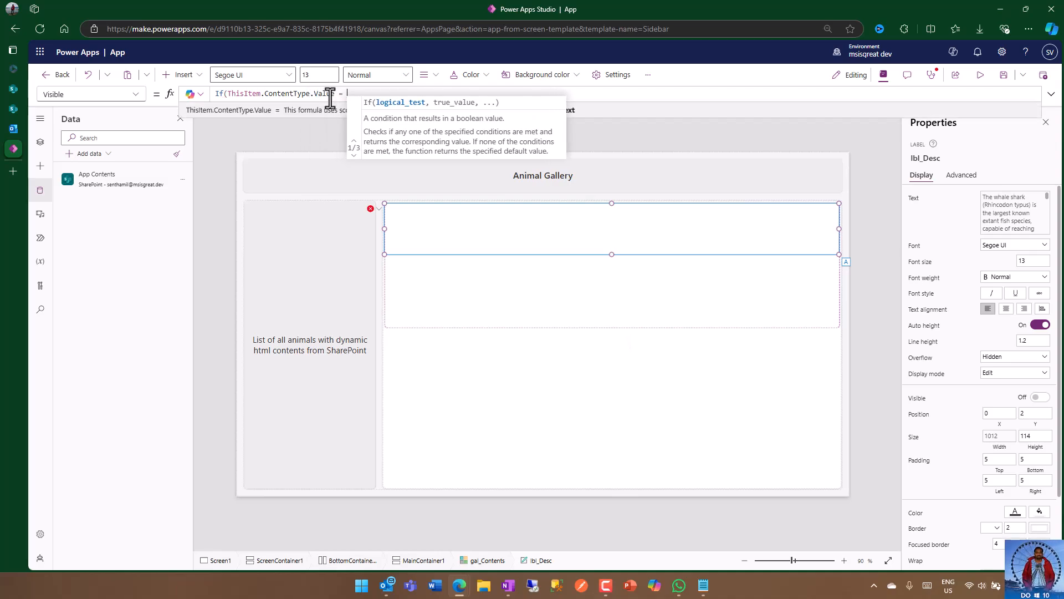
text(xt)
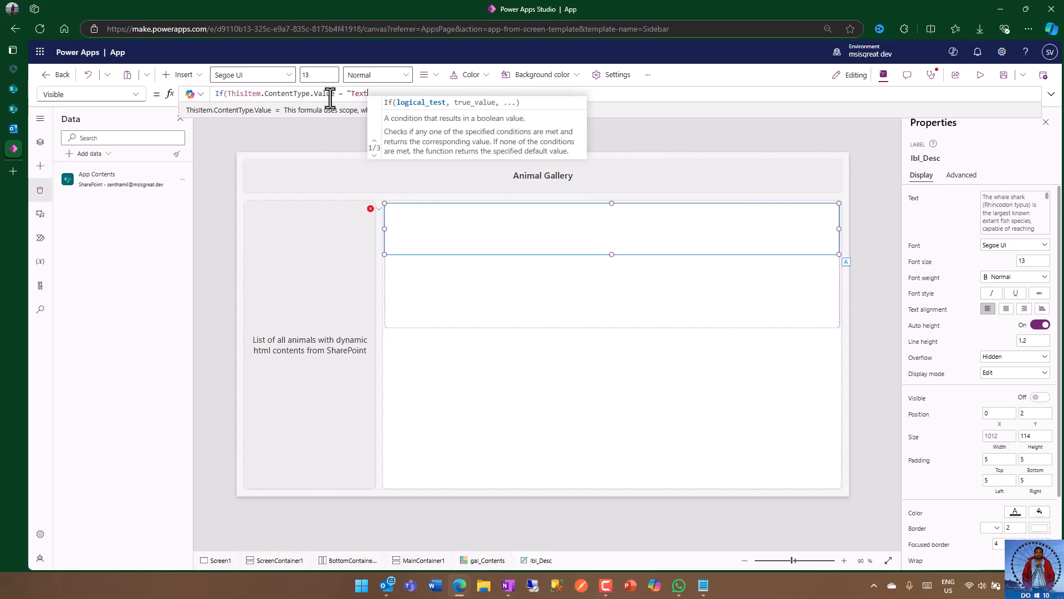
text(",true,false)
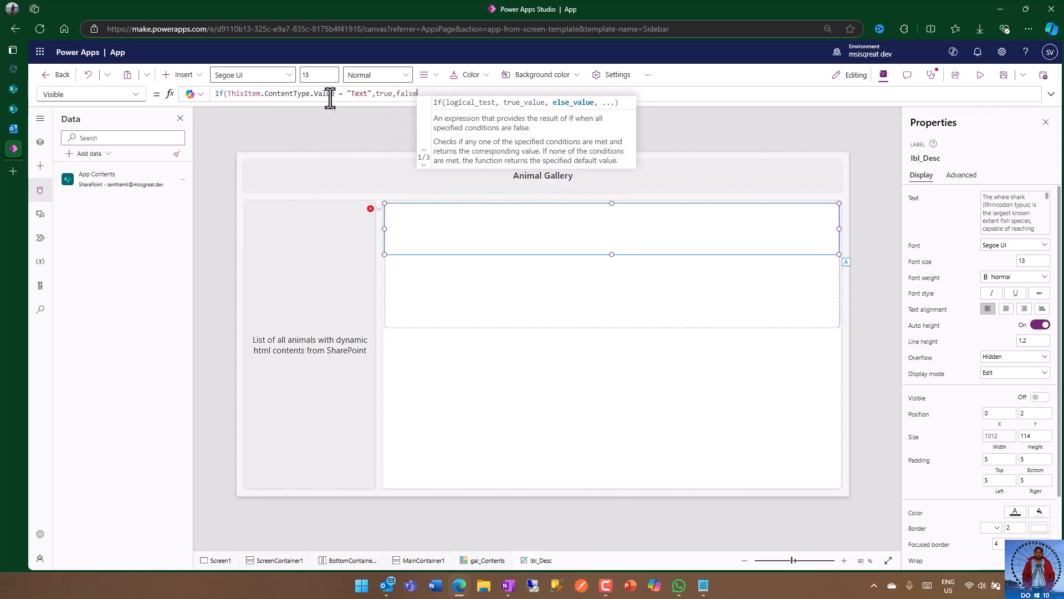
text())
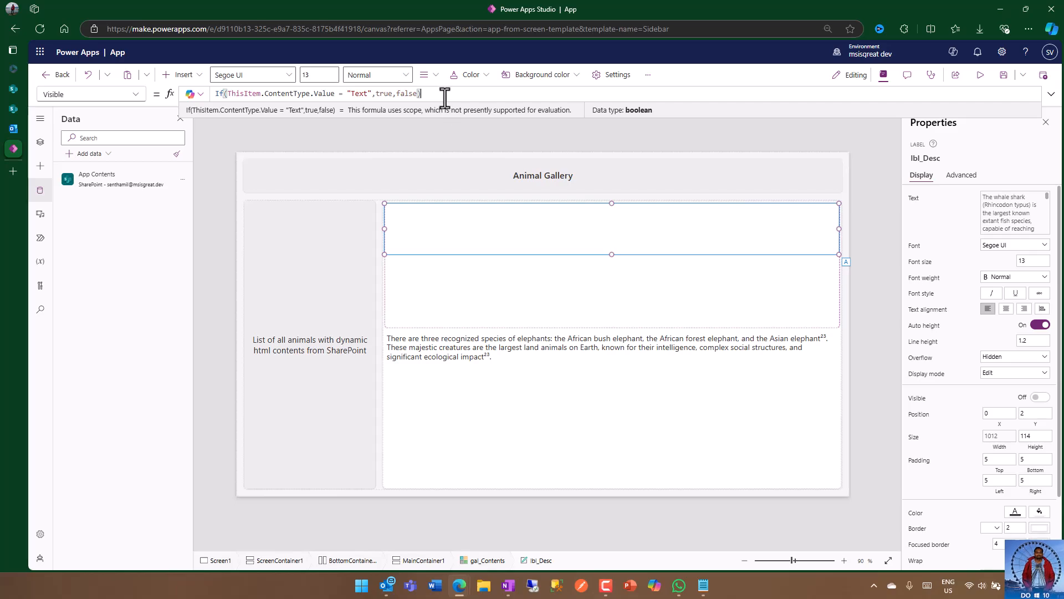
Step: Preview the app to check which gallery items show the label, and return to editing
click(863, 297)
click(979, 75)
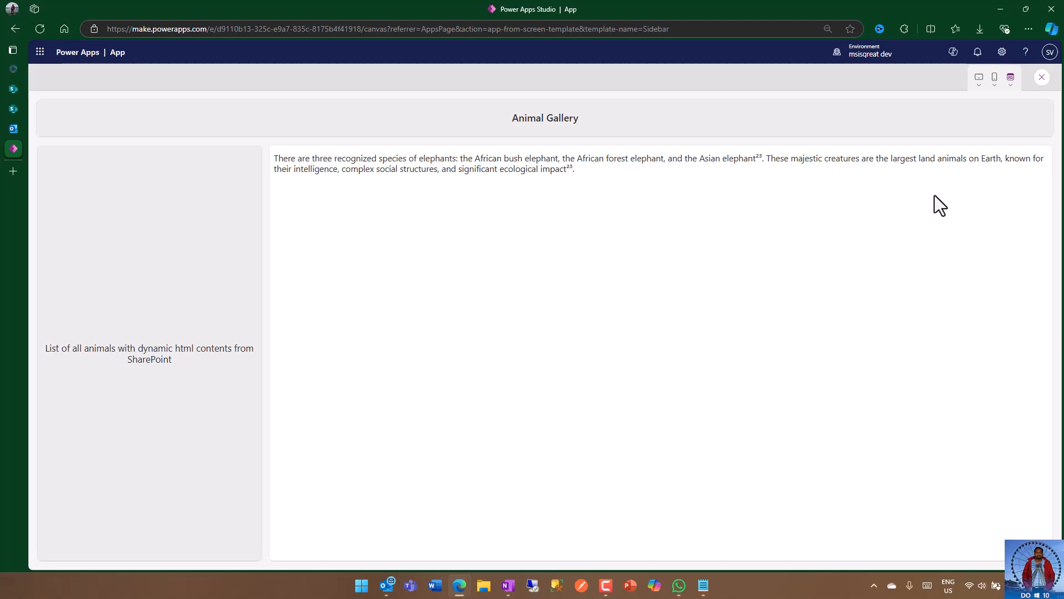
click(1041, 79)
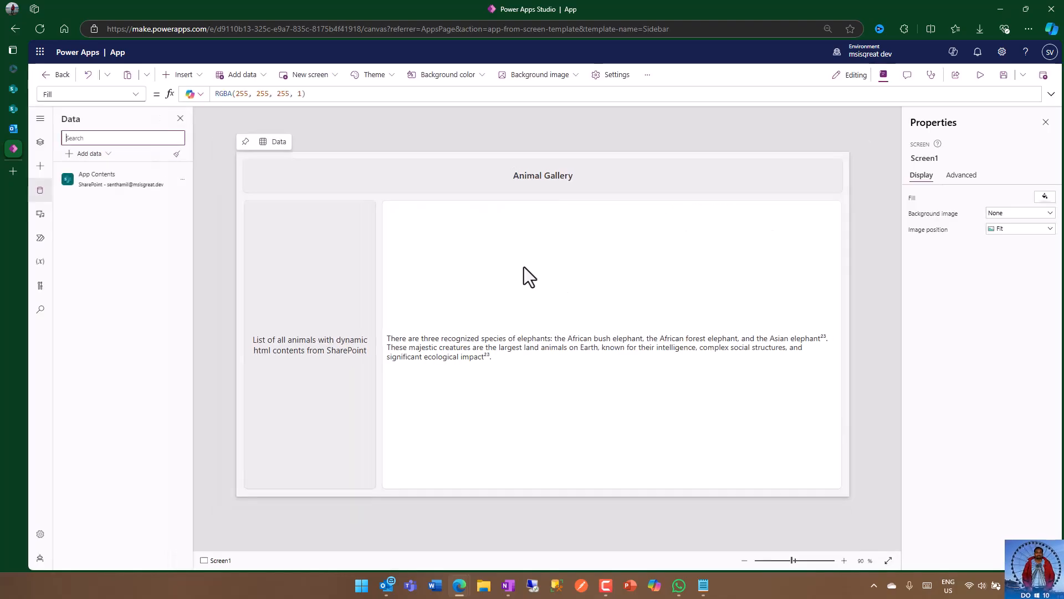
Step: Insert an HTML text control into the gal_Contents gallery template
click(524, 267)
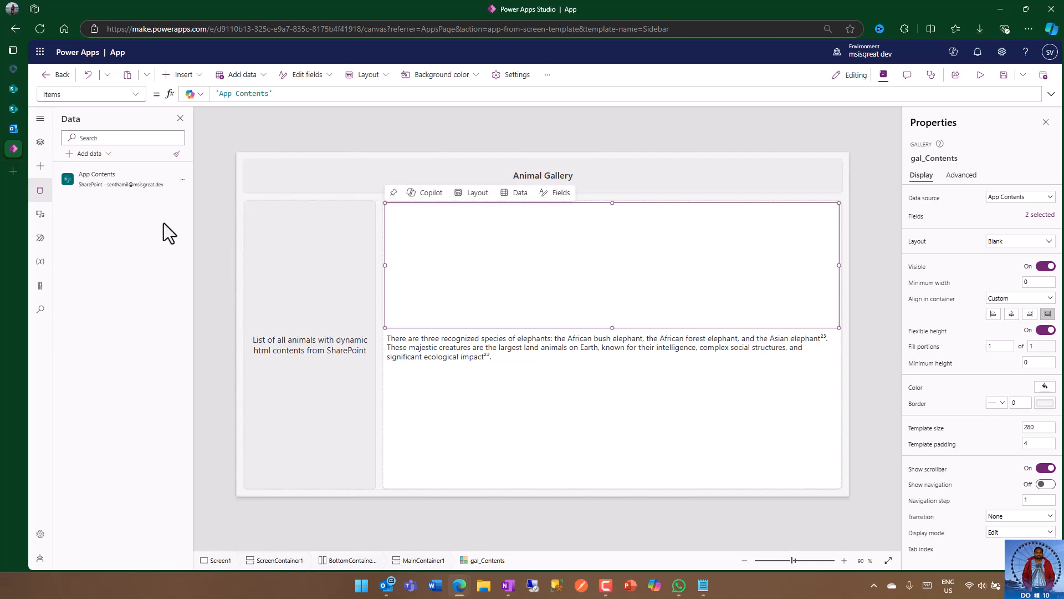
click(40, 142)
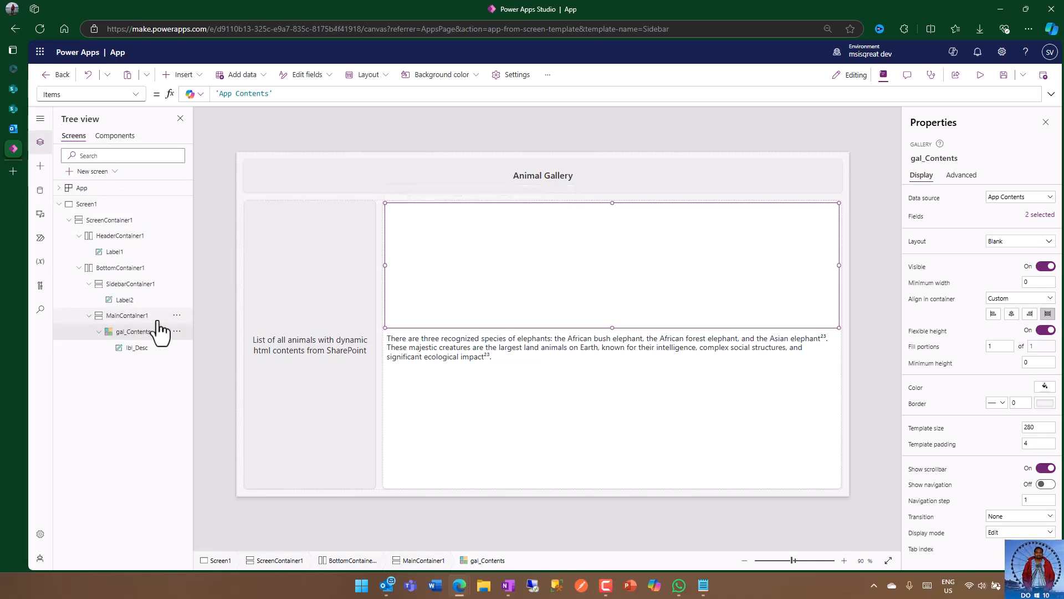
click(136, 334)
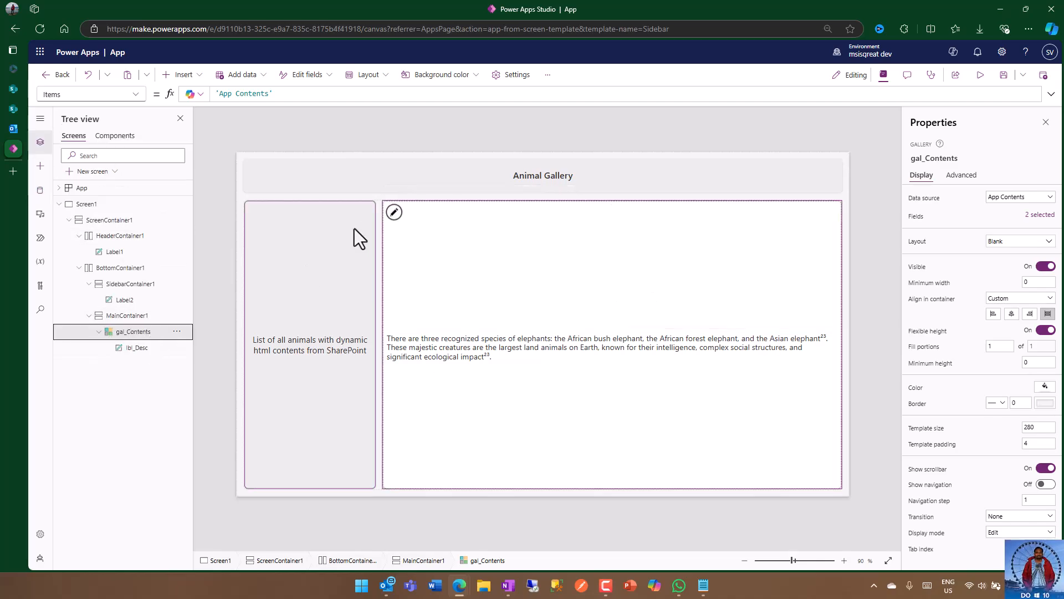
click(394, 214)
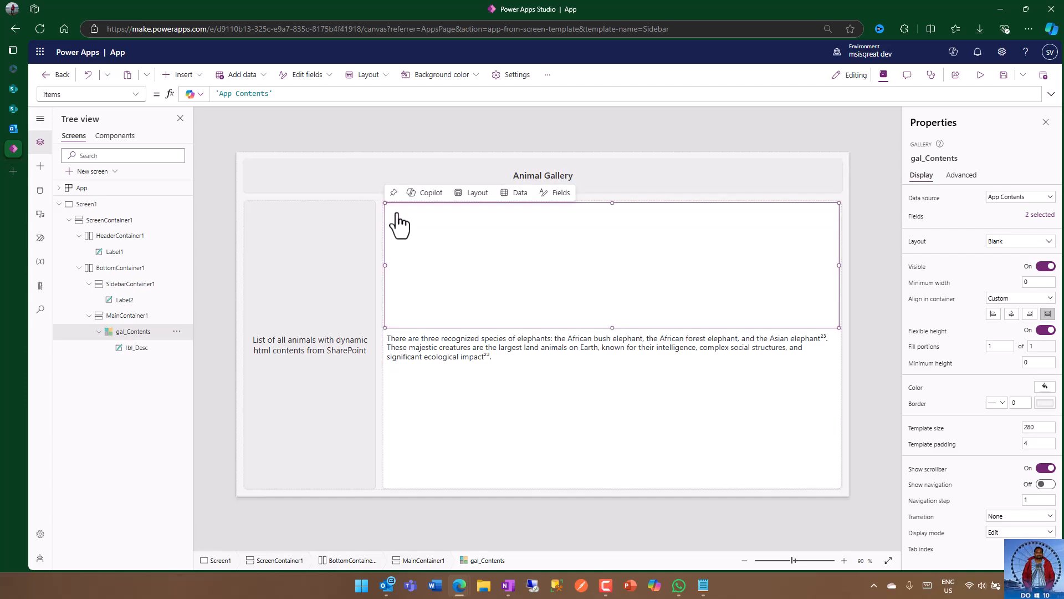
click(188, 79)
text(html)
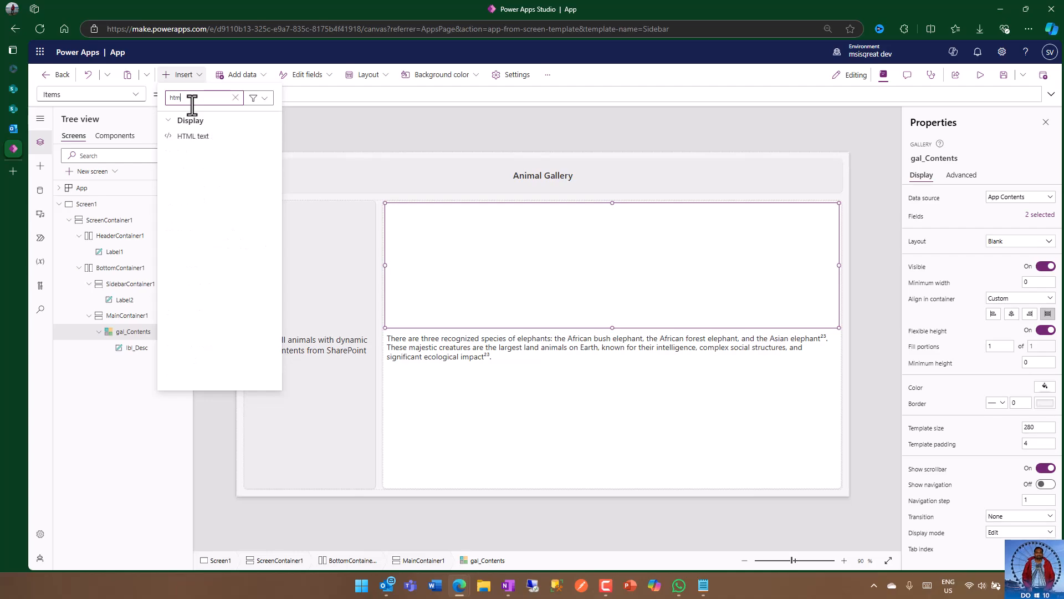
click(208, 138)
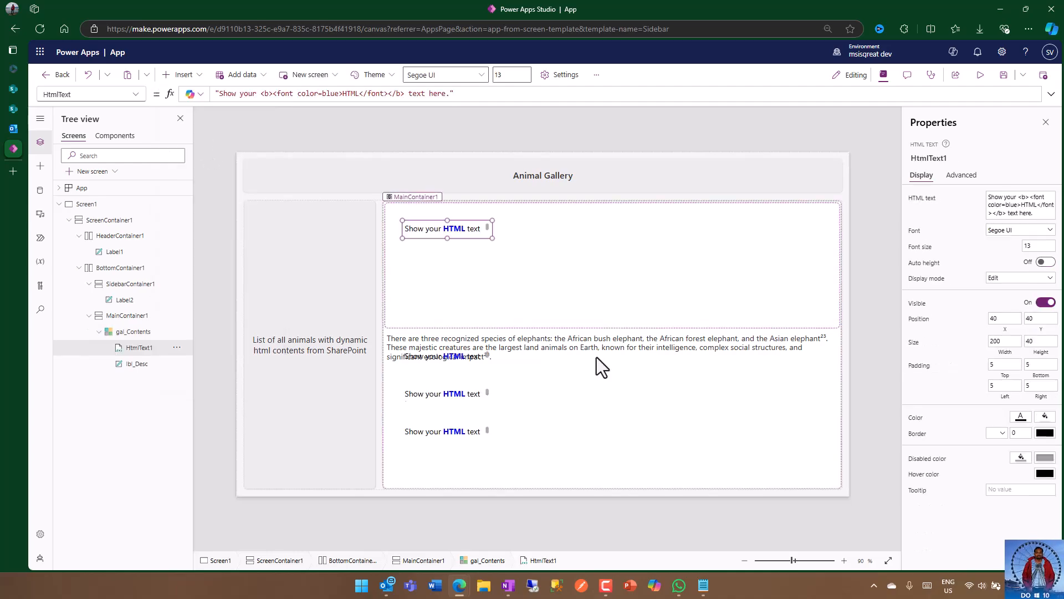
Step: Position the HTML text control at X 0 and Y 2 within the gallery template
click(1006, 319)
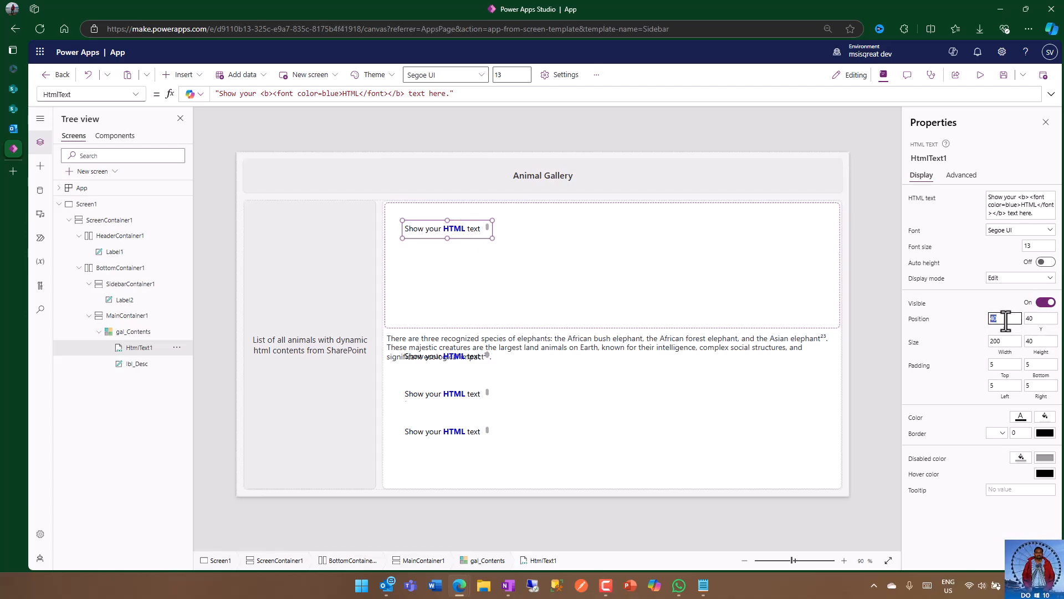
click(1042, 318)
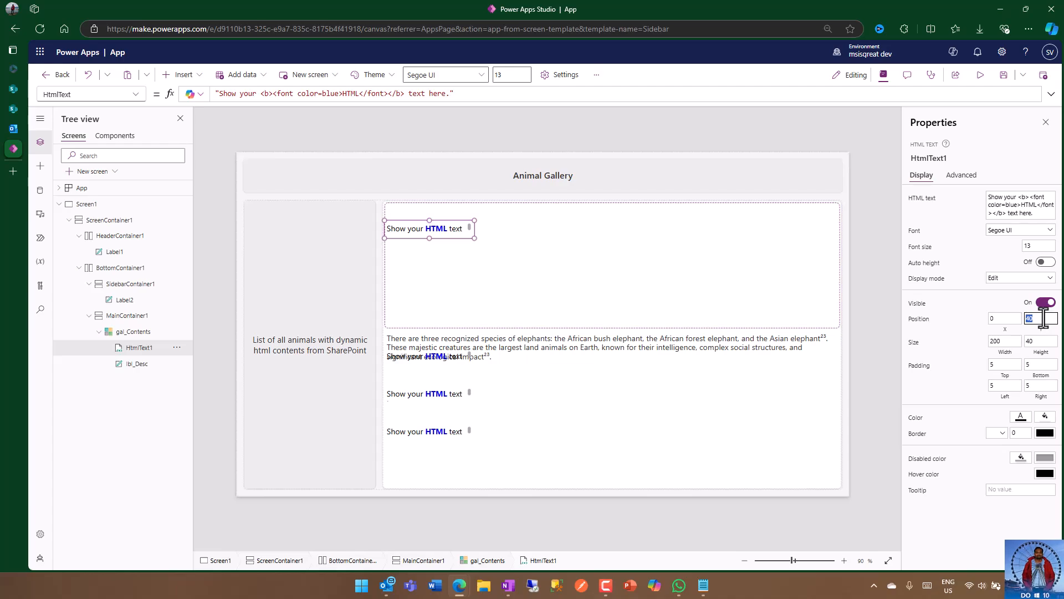
text(2)
click(985, 335)
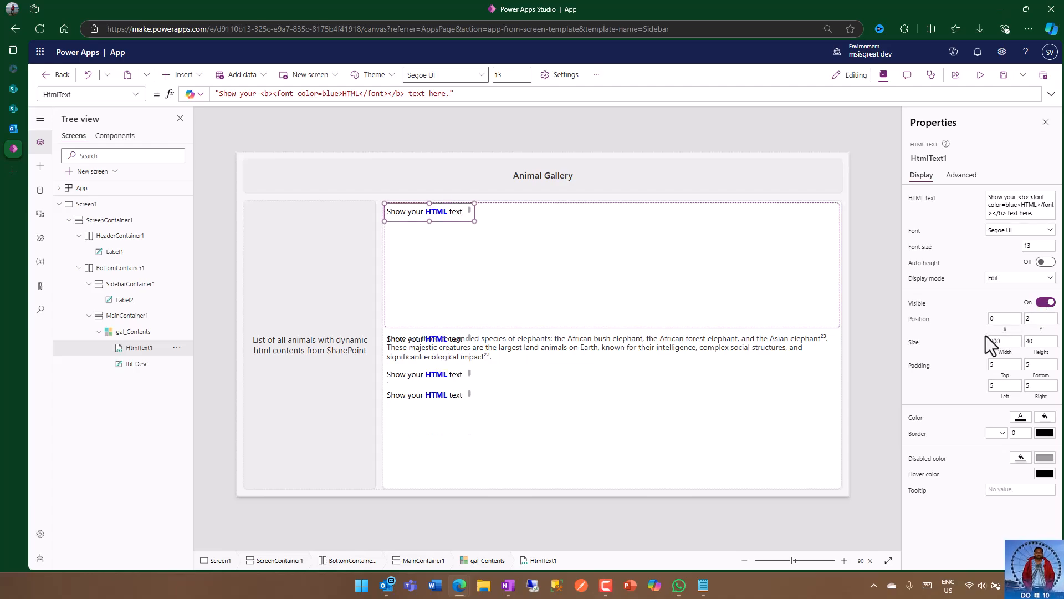
Step: Set the HTML text control's width to Parent.Width - 10 and turn on its auto height
click(915, 343)
drag(219, 94, 305, 95)
text(Parent.w)
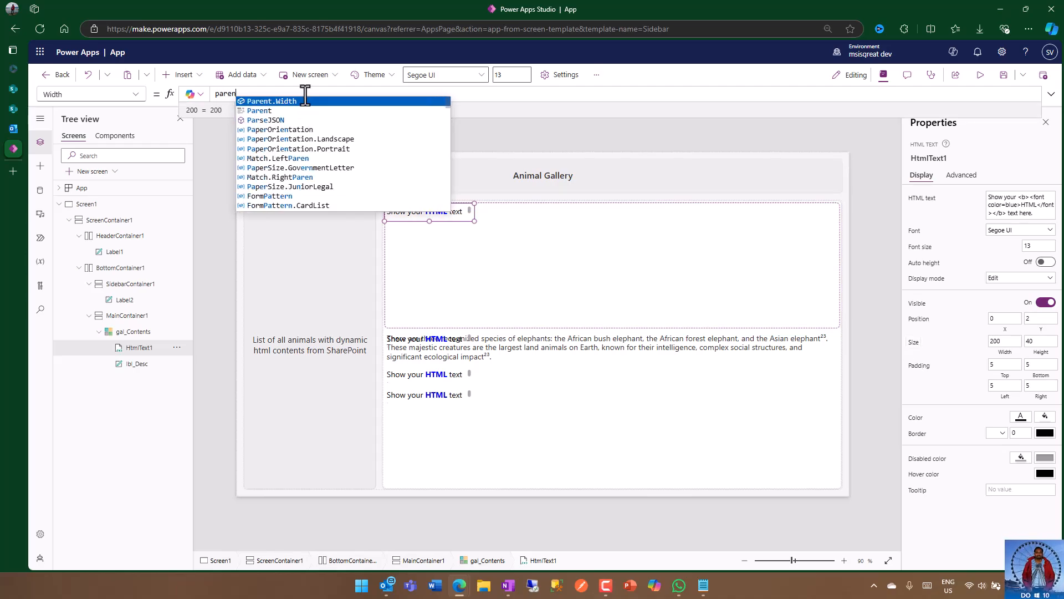
key(Tab)
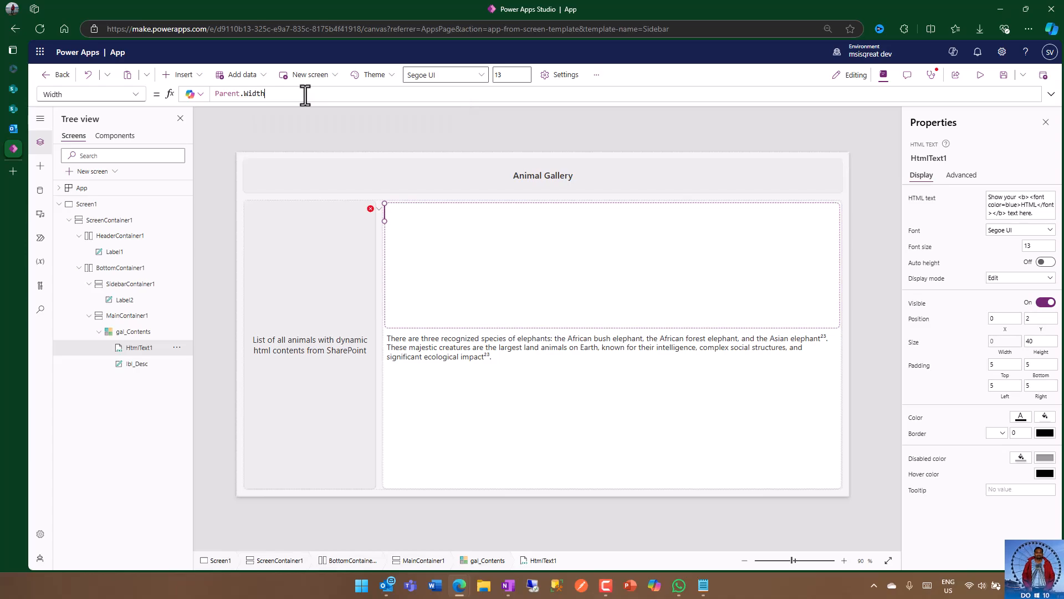
text(- 10)
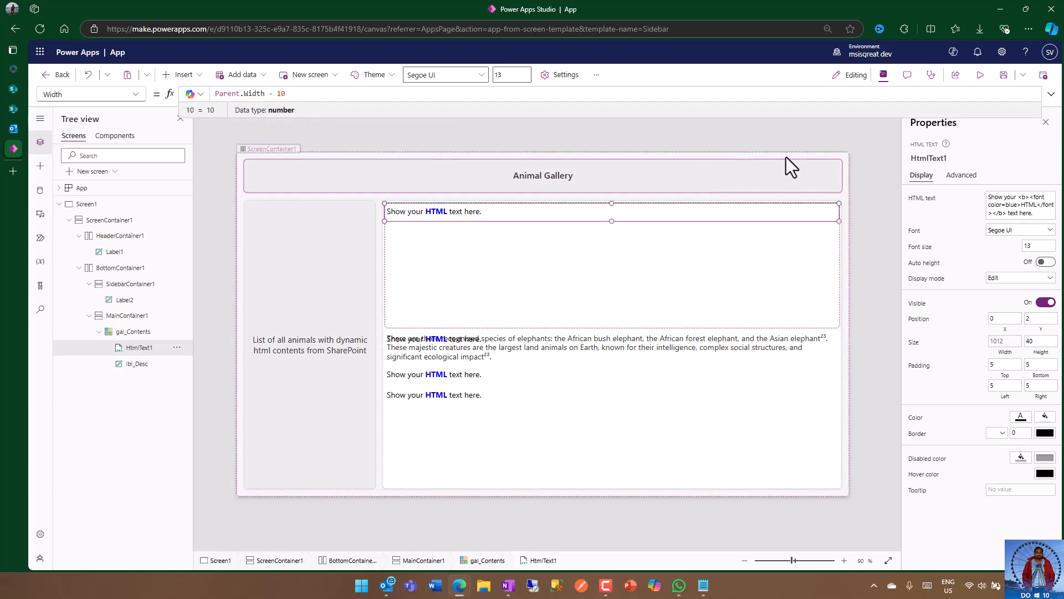
click(1048, 262)
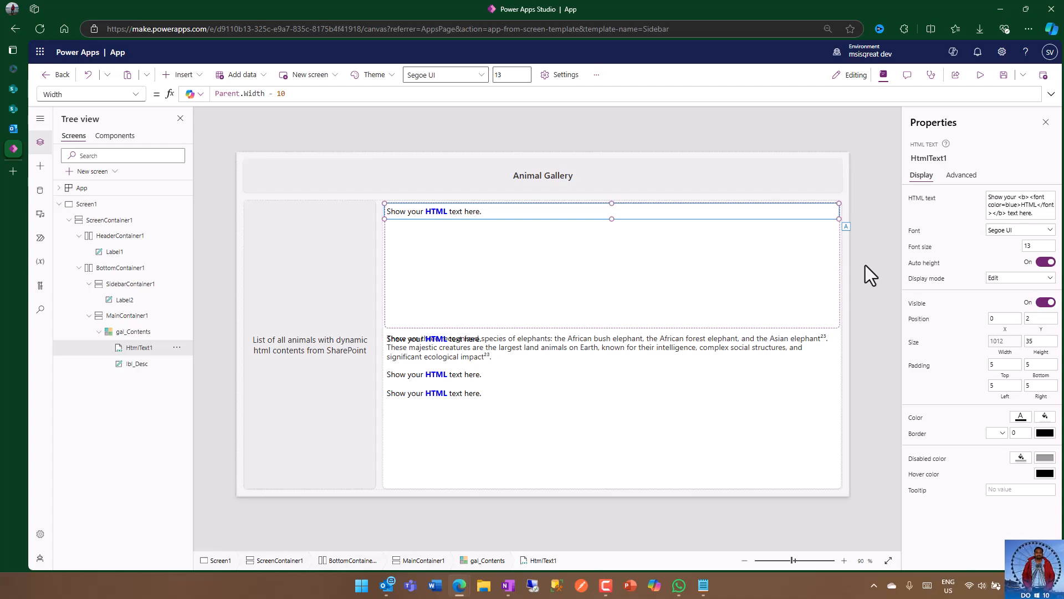
Step: Set the HTML text control's Visible property to If(ThisItem.ContentType.Value <> "Video" && ThisItem.ContentType.Value <> "Text" ,true,false)
click(134, 97)
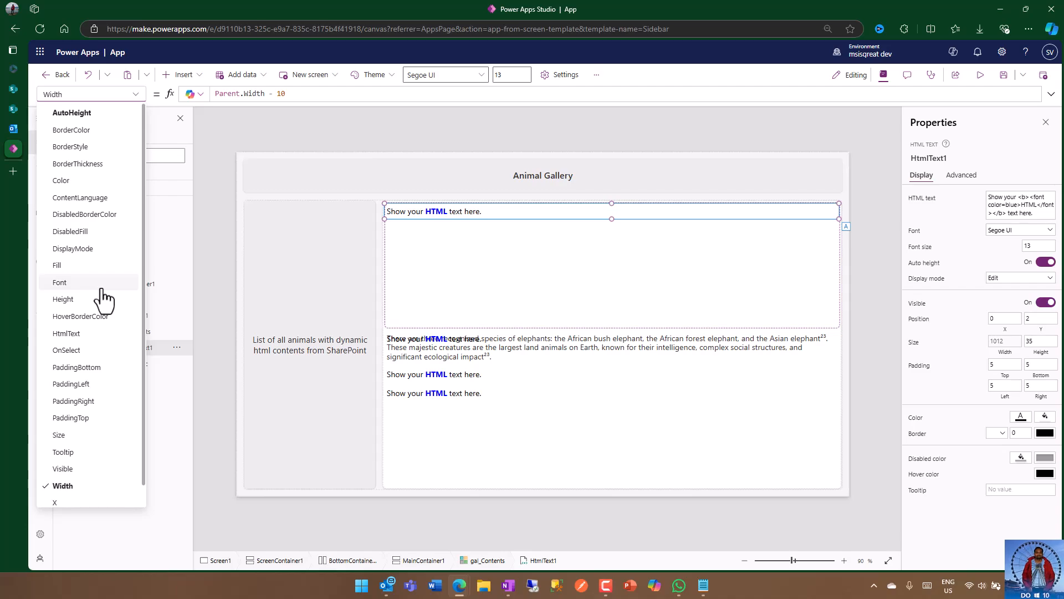
click(86, 470)
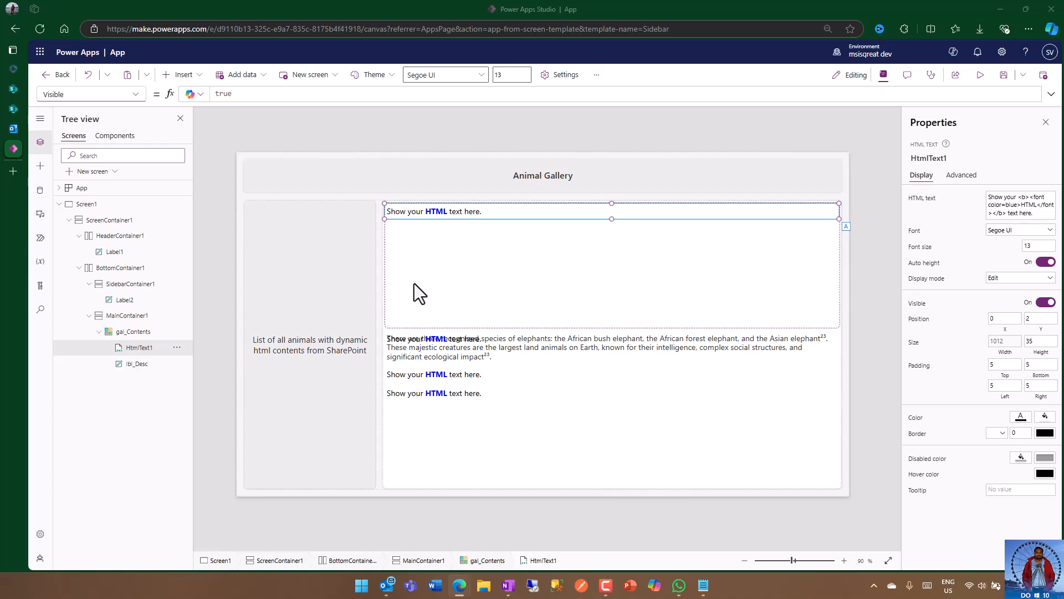
click(222, 94)
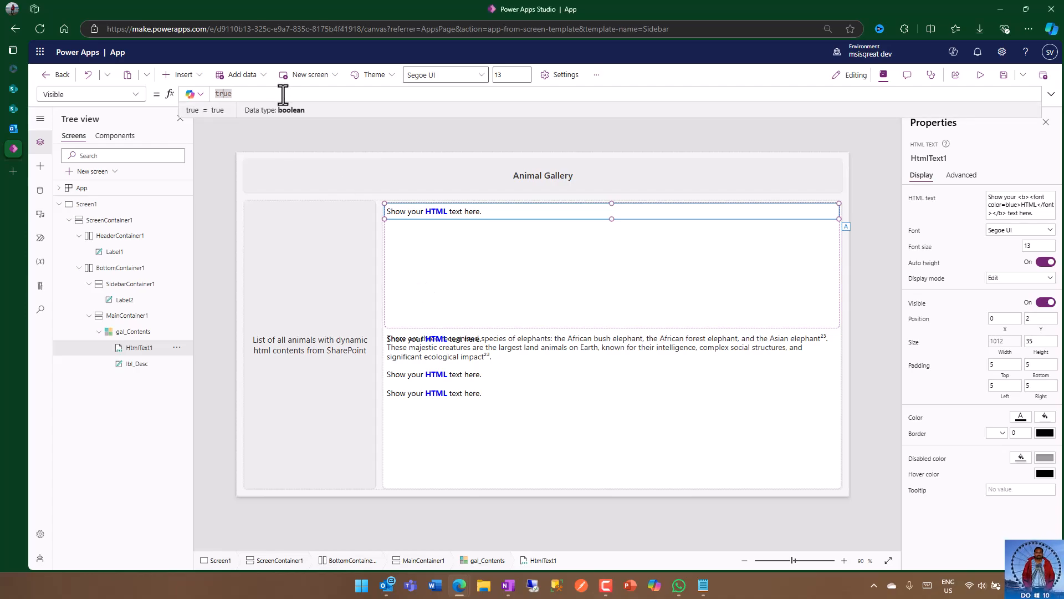
double_click(219, 94)
key(BackSpace)
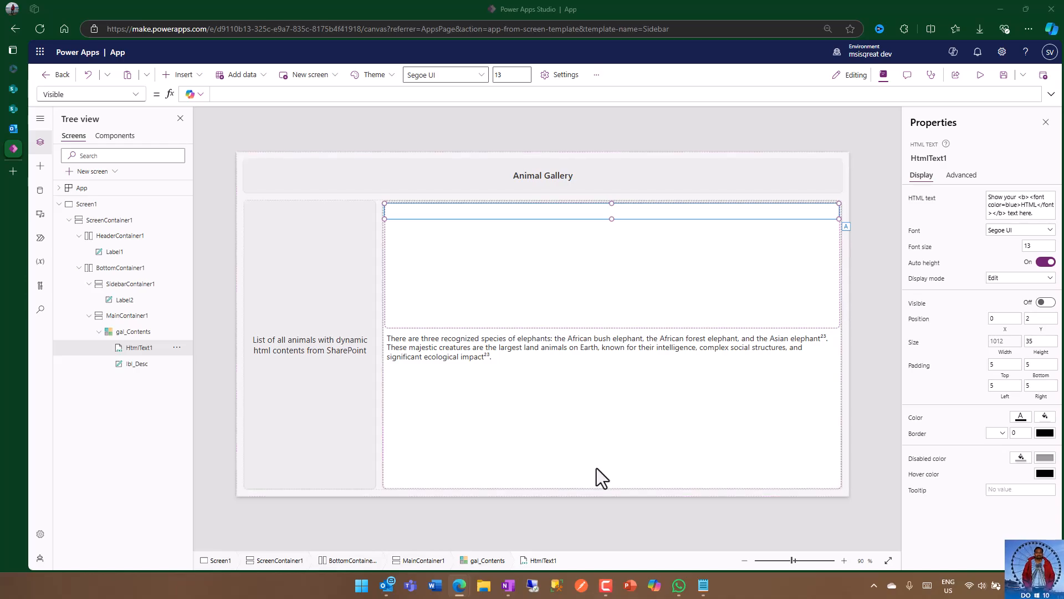
click(278, 94)
text(If(ThisItem.ContentType.Value <> "Video" && ThisItem.ContentType.Value <> "Text" ,true,false))
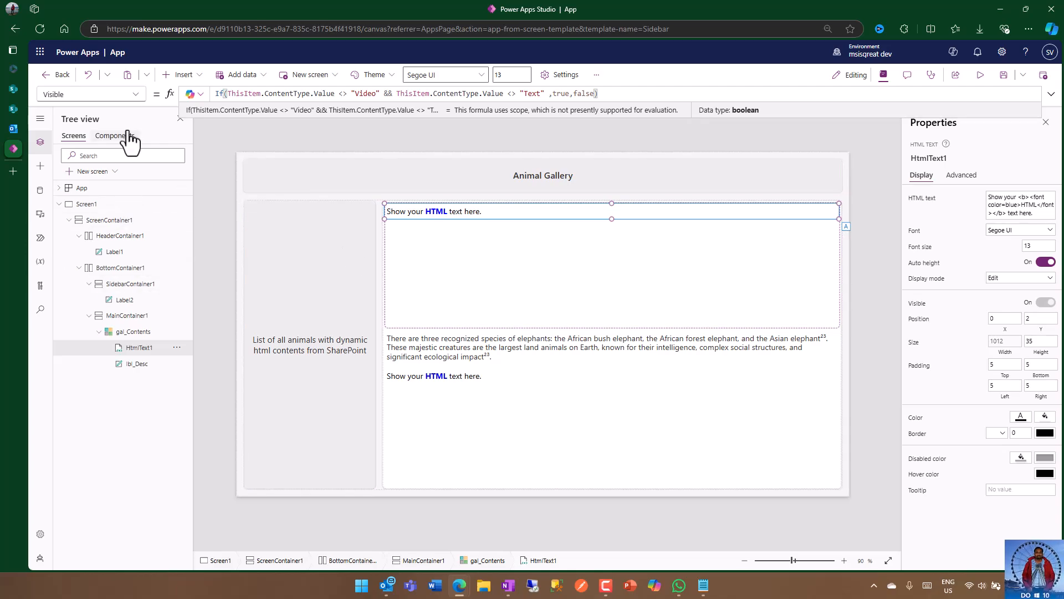
Step: Replace the placeholder in the HTML text control's HtmlText property with ThisItem.Contents
click(134, 94)
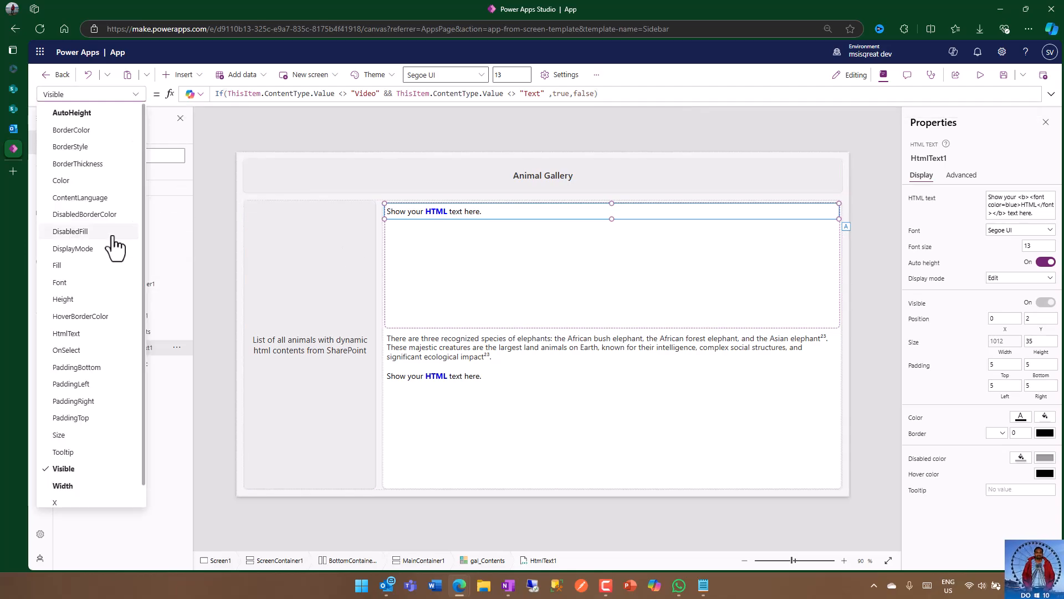
click(95, 333)
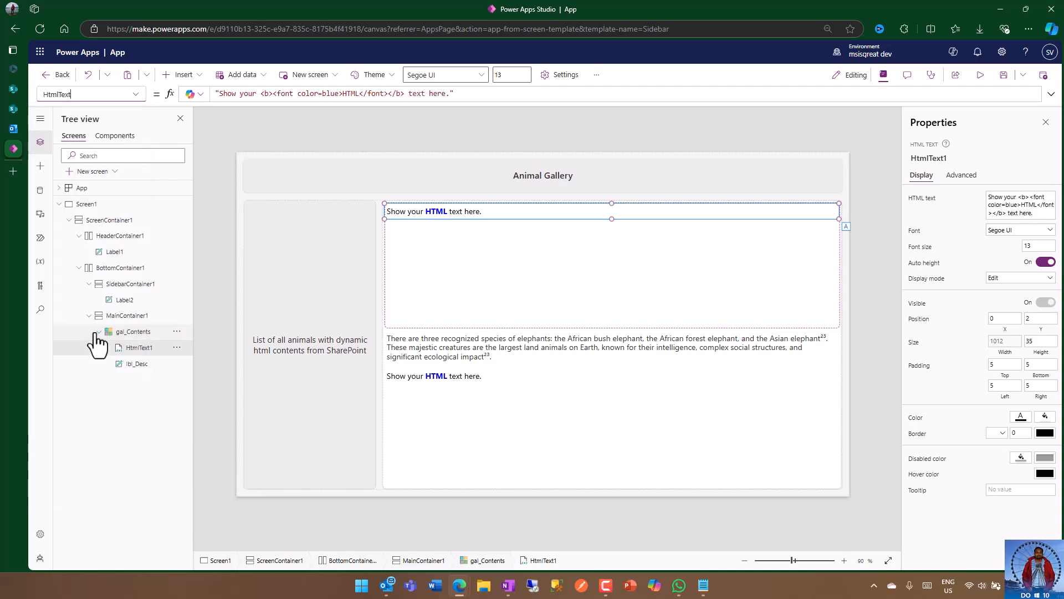
click(485, 98)
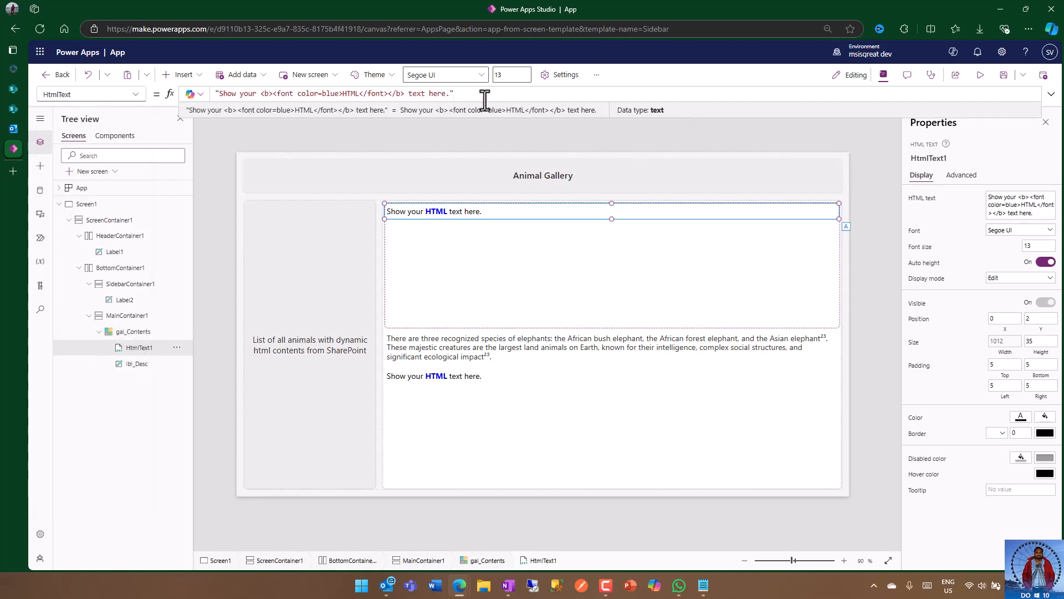
key(ctrl+a)
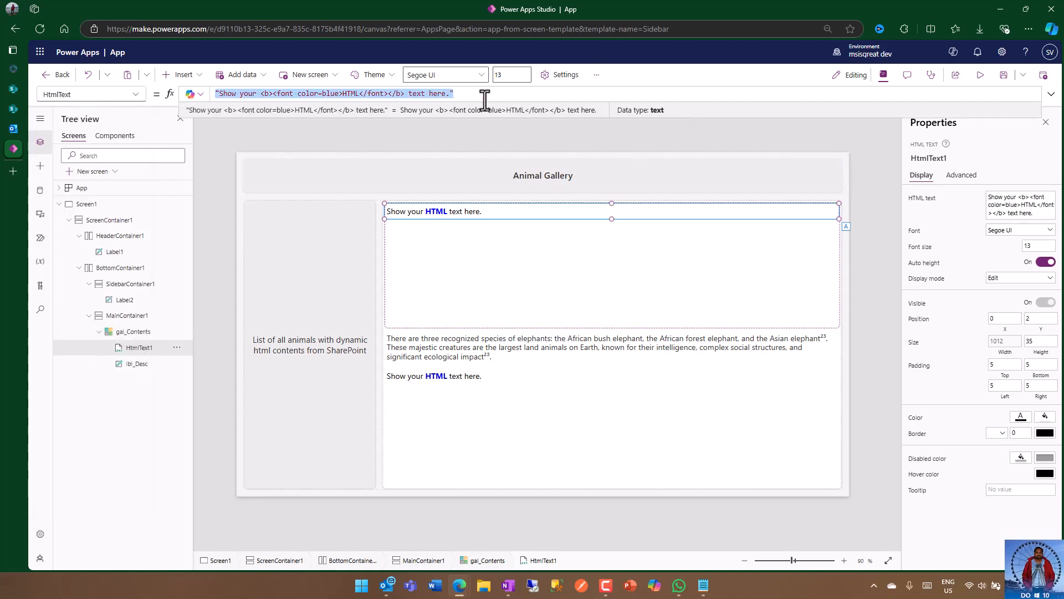
text(thisItem.Contents)
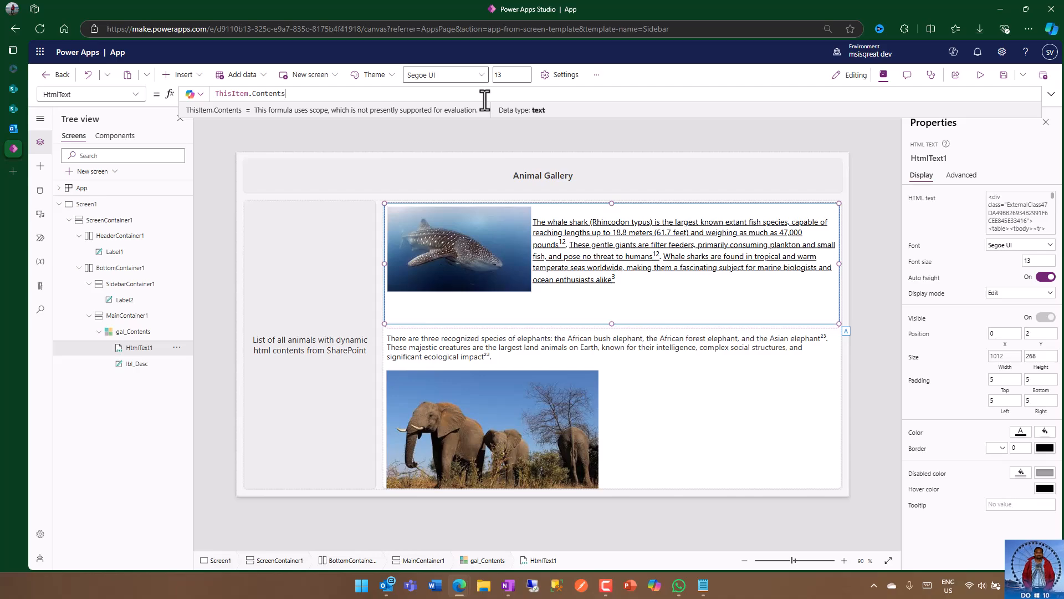
click(862, 255)
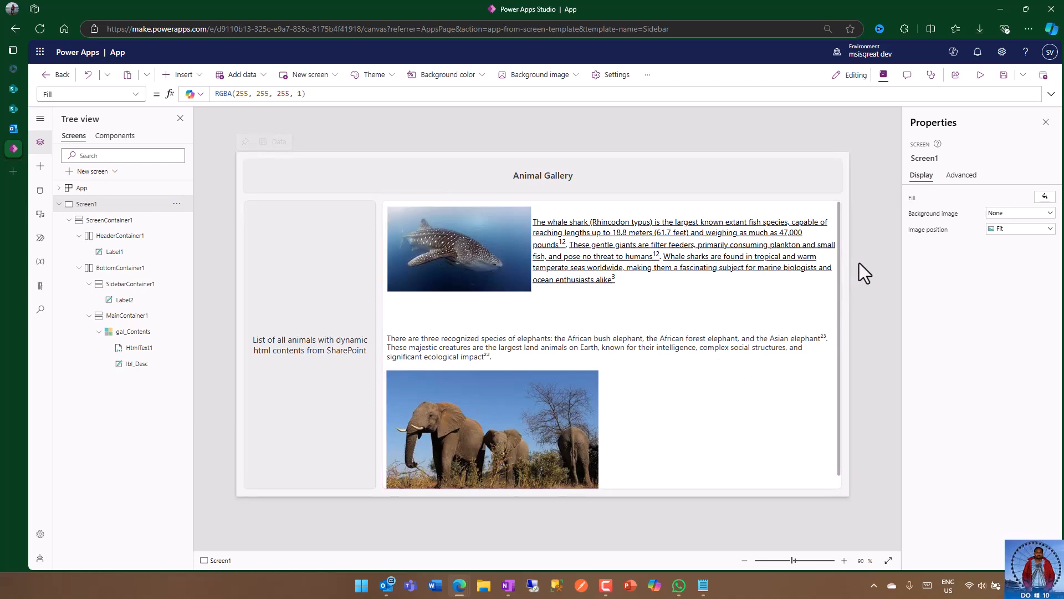
Step: Insert a Video media control into the gal_Contents gallery template
click(820, 402)
click(394, 212)
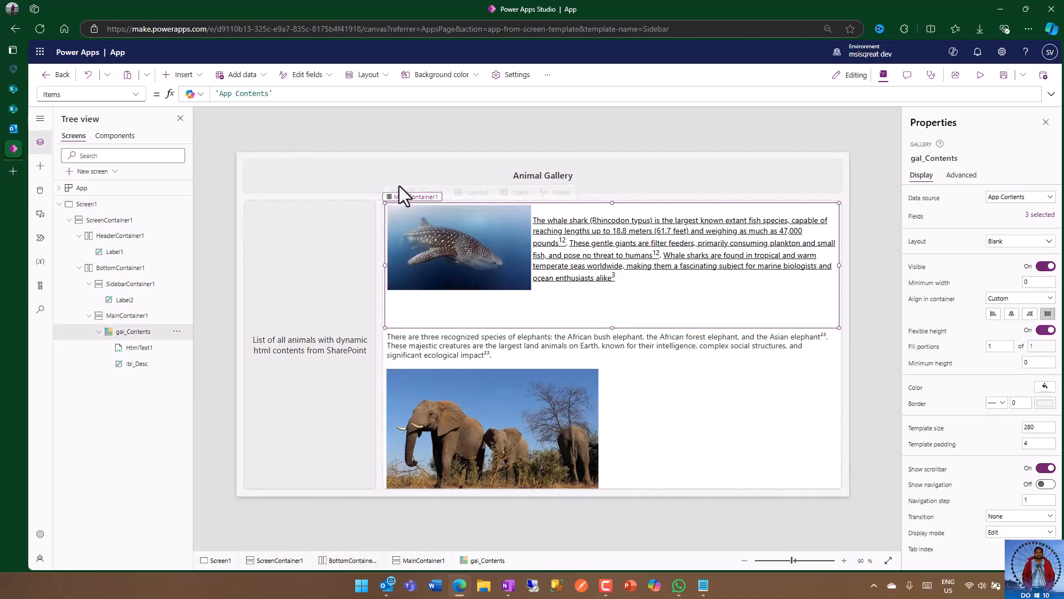
click(187, 76)
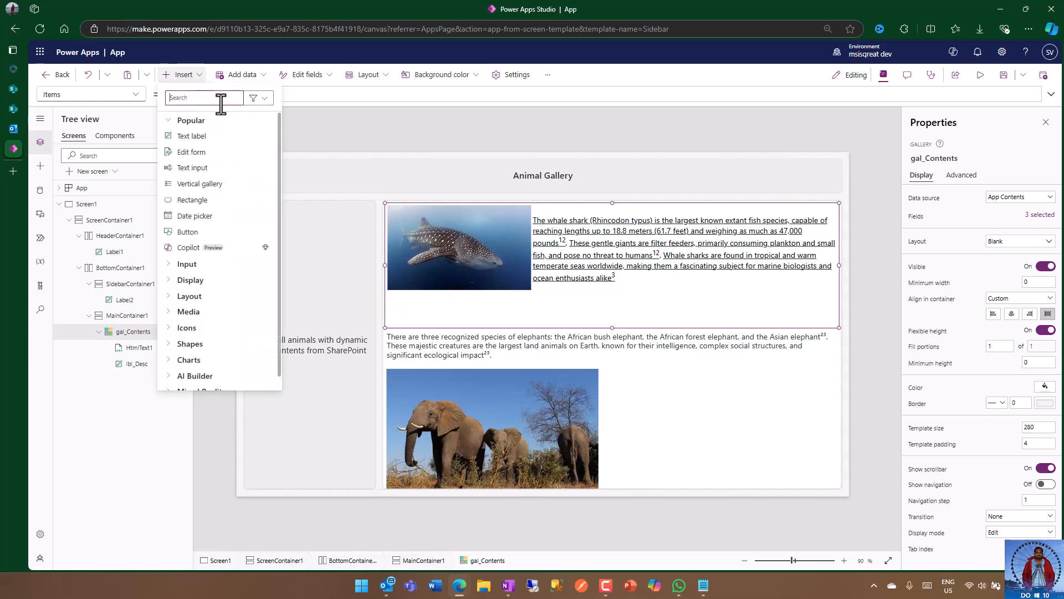
text(video)
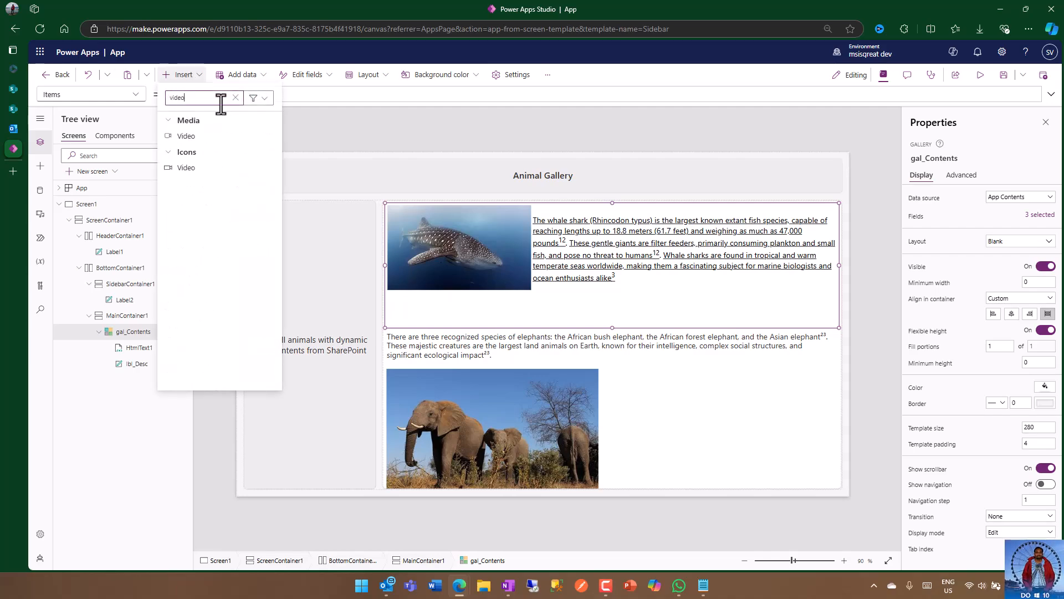
click(205, 138)
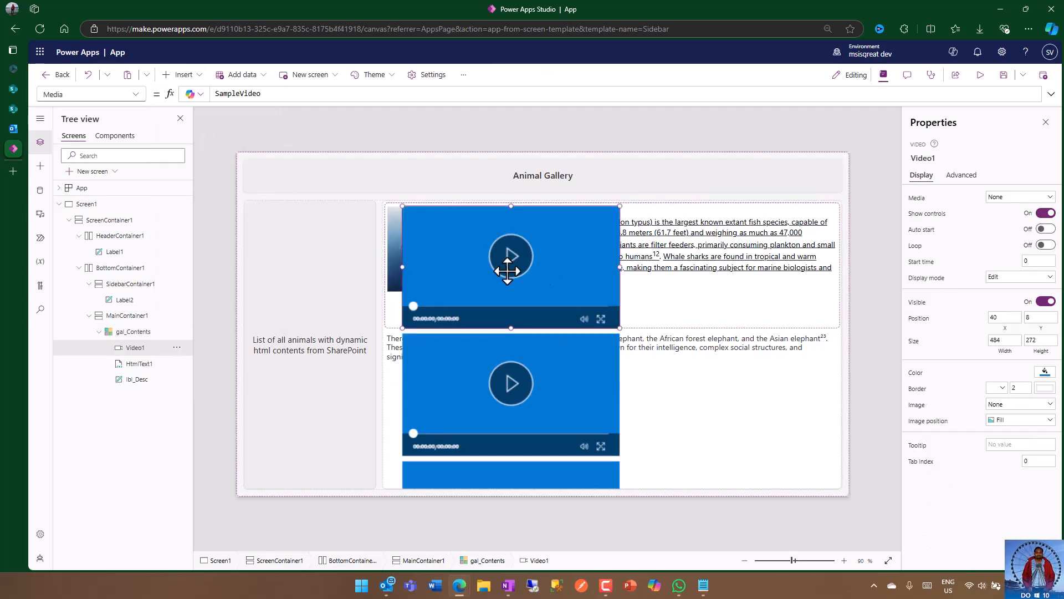
Step: Position the video control at X 0 and Y 2 within the gallery template
click(1002, 317)
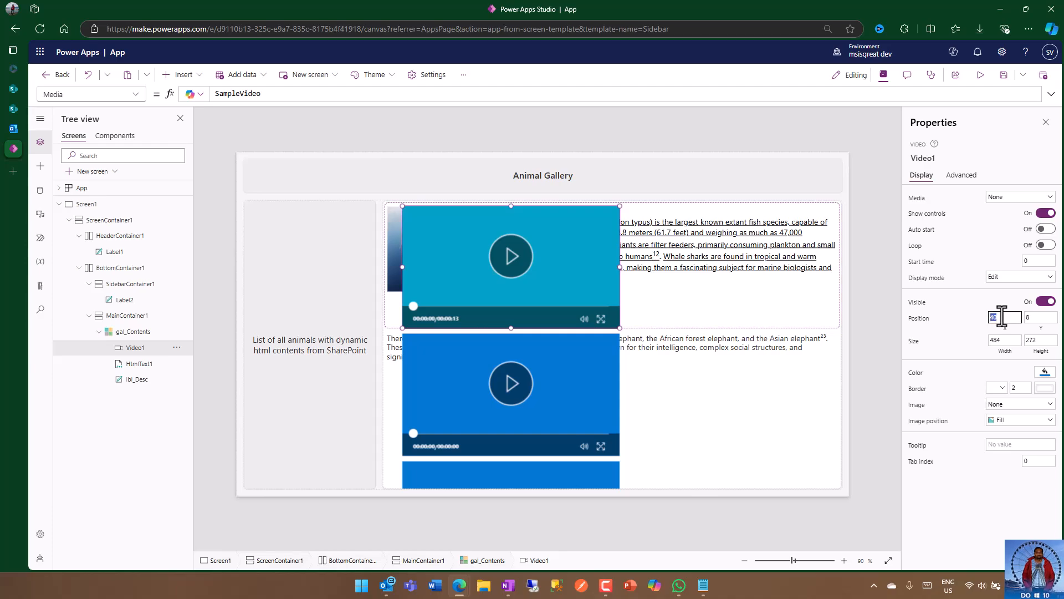
text(0)
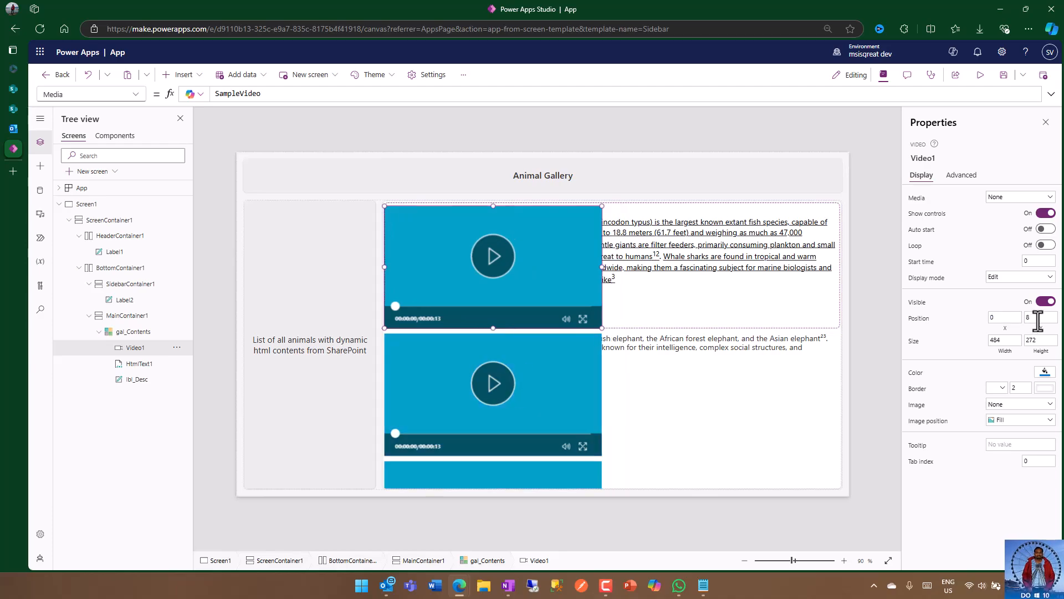
click(1035, 319)
click(905, 342)
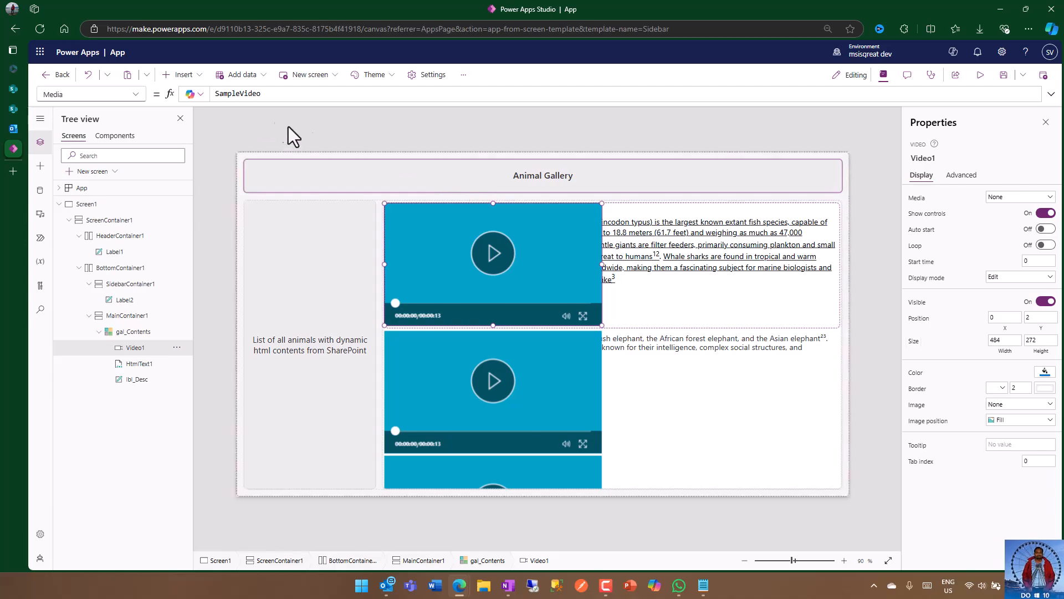
double_click(276, 95)
text(parent)
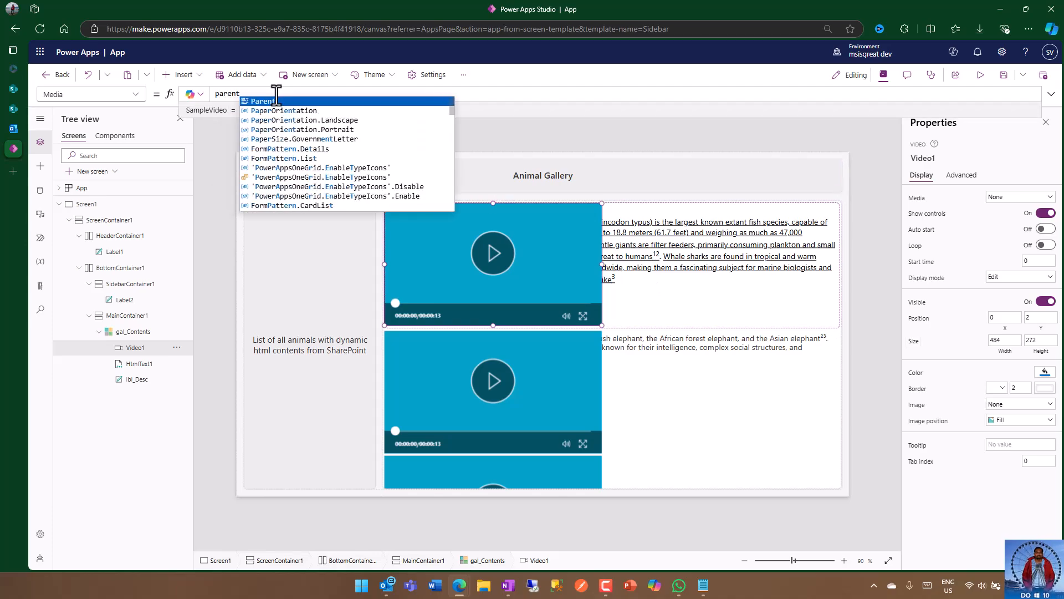
text(.Width - 10)
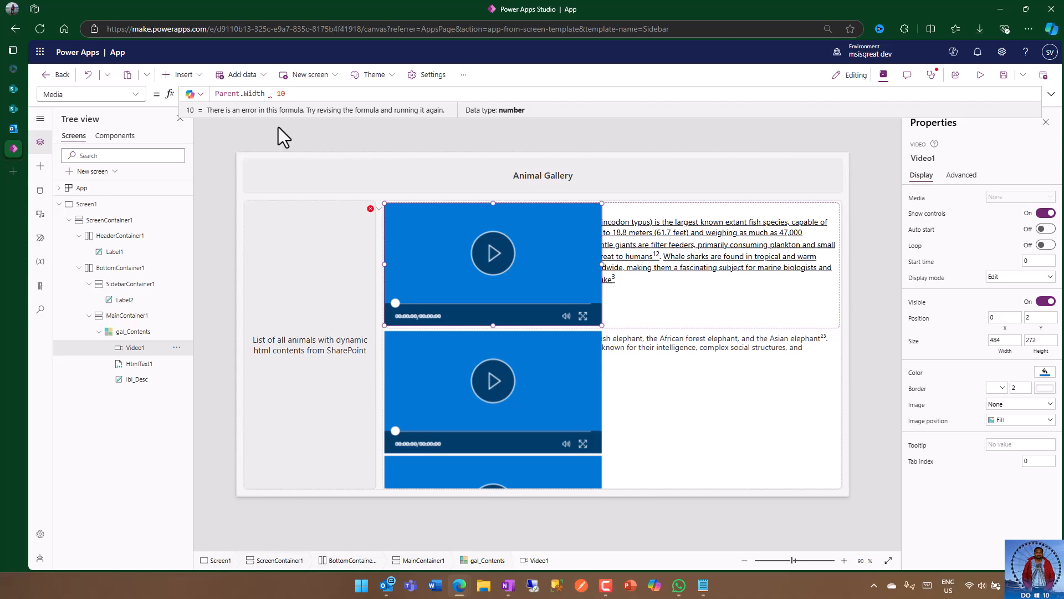
click(270, 94)
click(136, 94)
scroll(81, 477, down, 3)
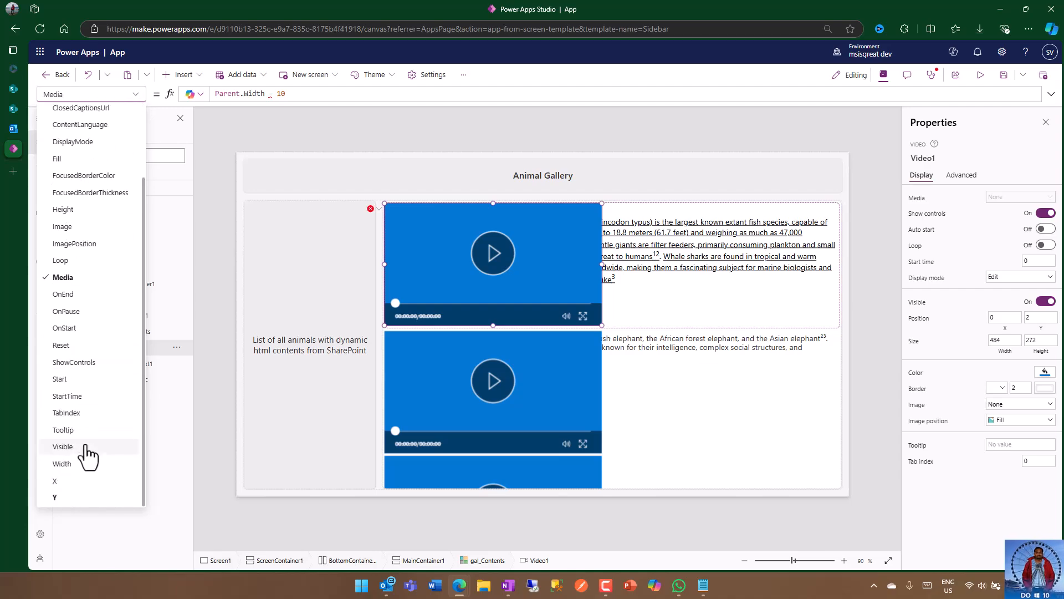
Step: Set the video control's Media property to PlainText(ThisItem.Contents)
click(304, 94)
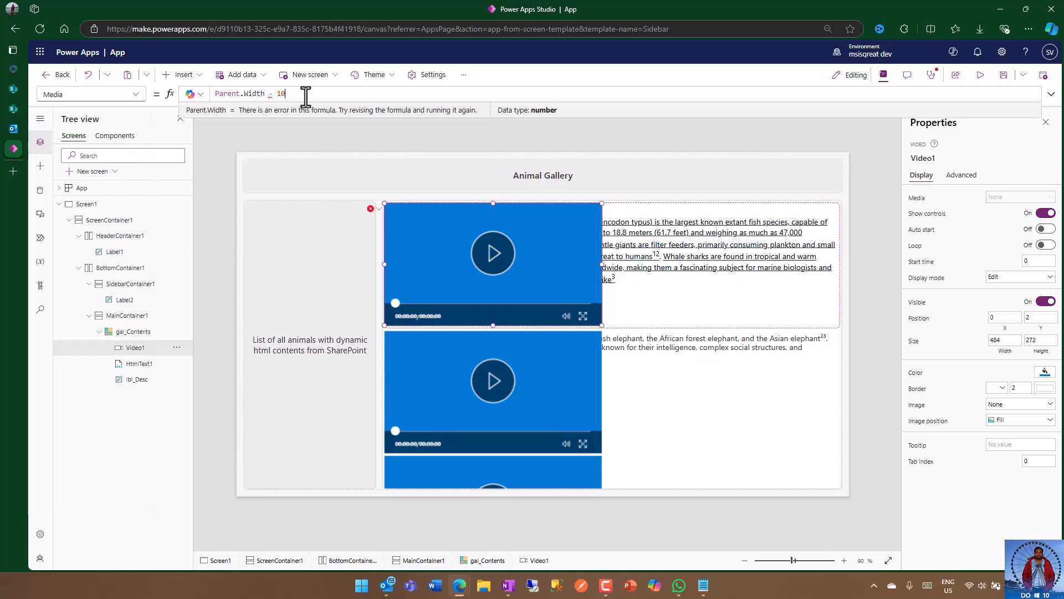
drag(304, 94, 143, 91)
text(this)
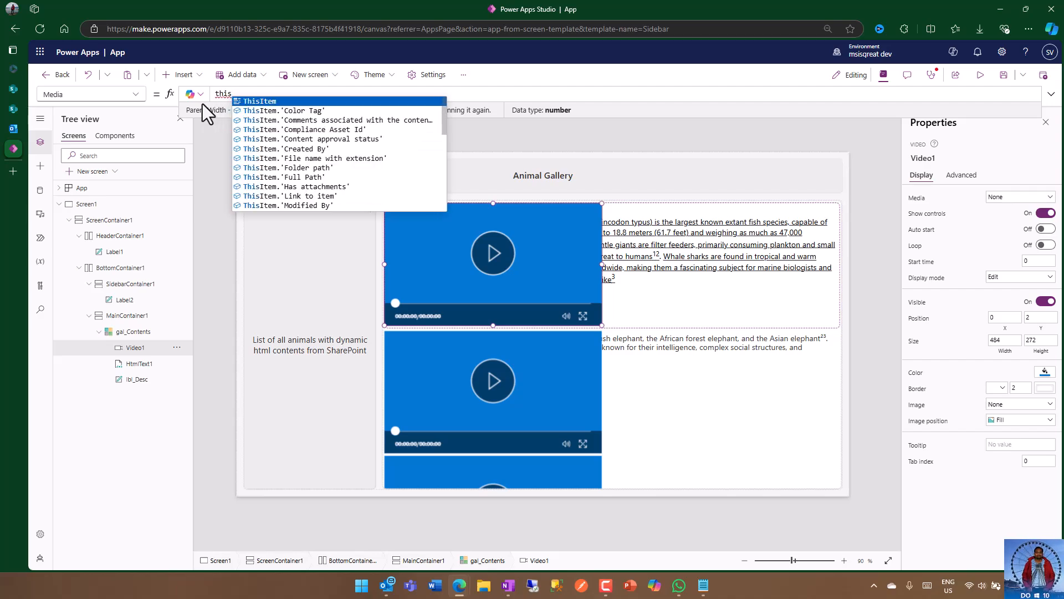
key(Tab)
text(.)
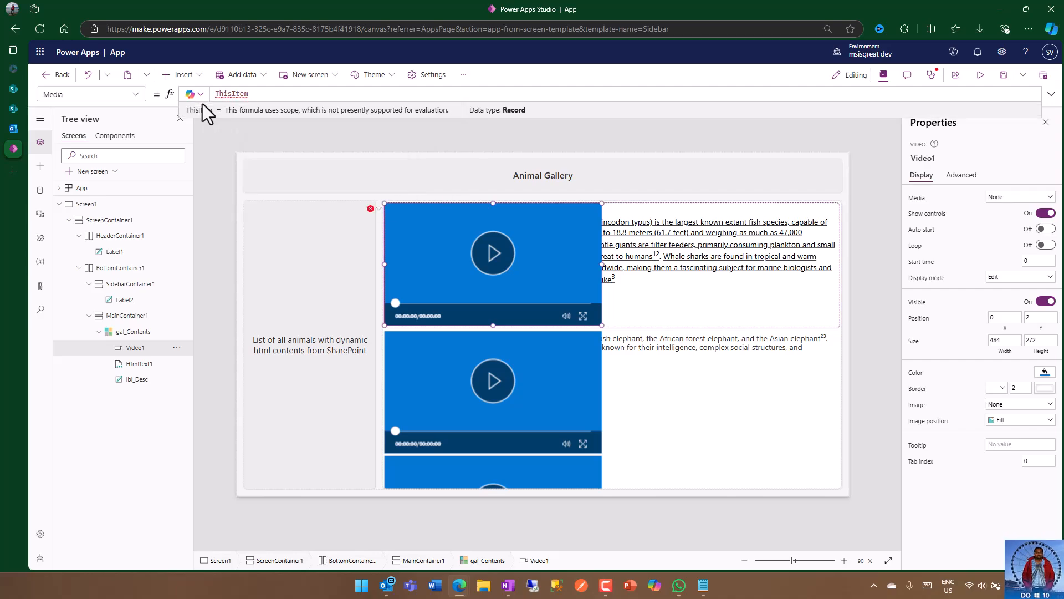
text(html)
key(BackSpace)
key(BackSpace)
key(BackSpace)
key(BackSpace)
key(BackSpace)
key(BackSpace)
key(BackSpace)
key(BackSpace)
key(BackSpace)
key(BackSpace)
key(BackSpace)
key(BackSpace)
key(BackSpace)
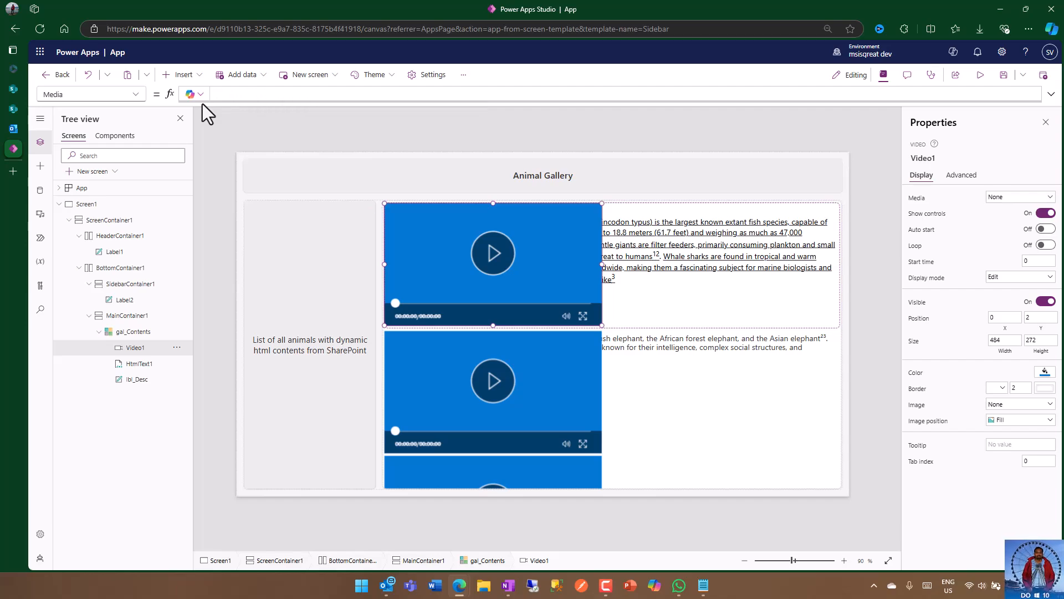
text(PlainText()
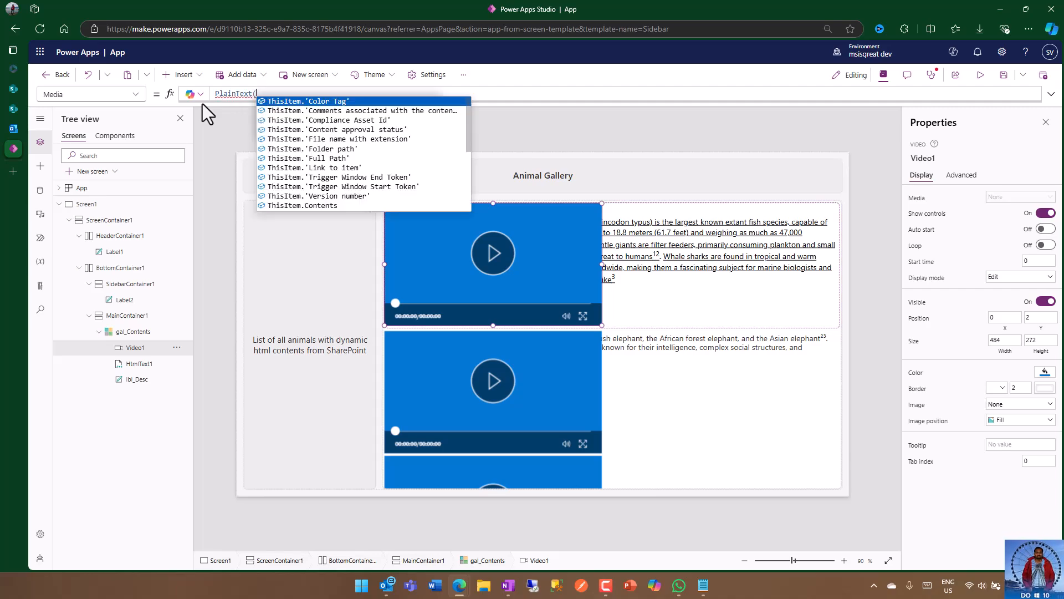
text(ThisItem)
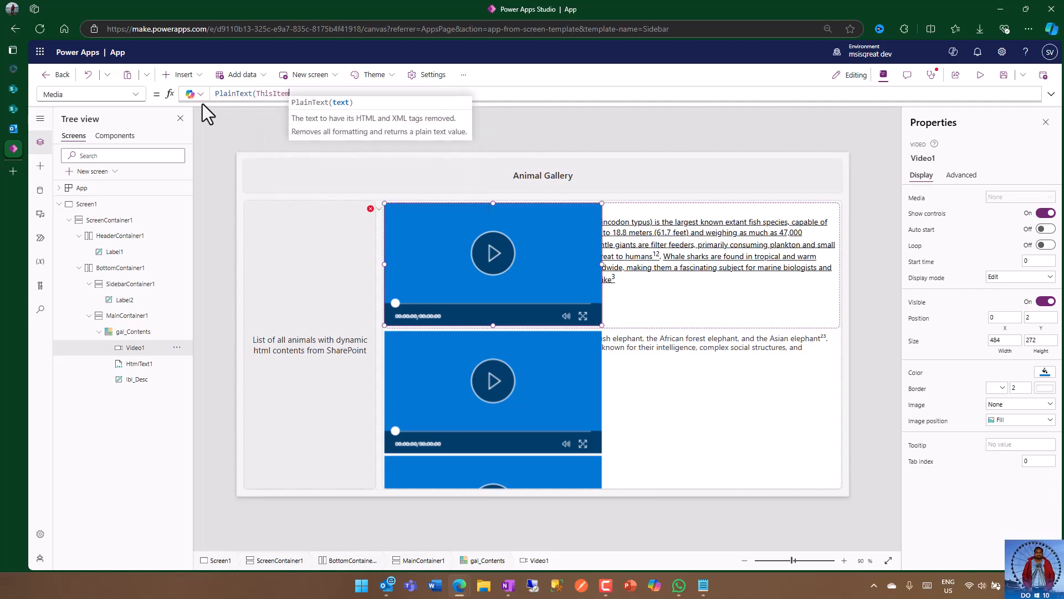
text(.html)
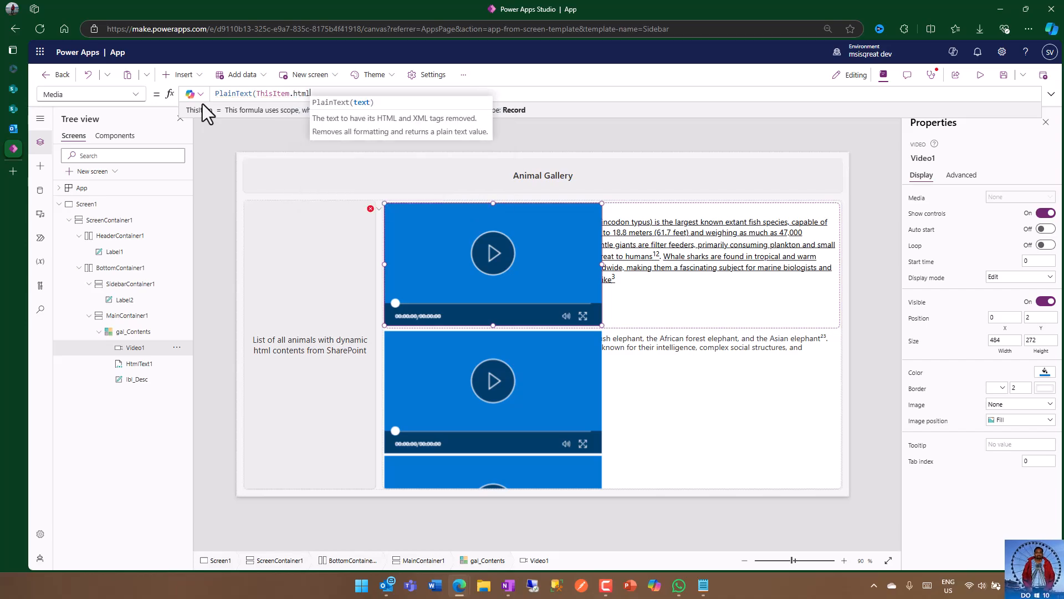
key(BackSpace)
key(BackSpace)
key(BackSpace)
key(BackSpace)
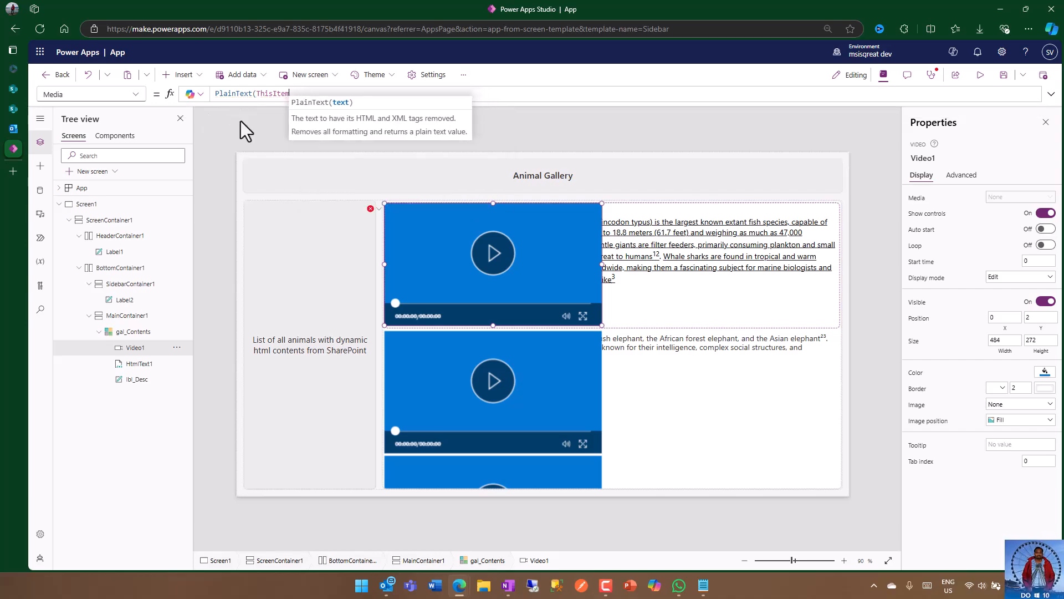
text(ContentType)
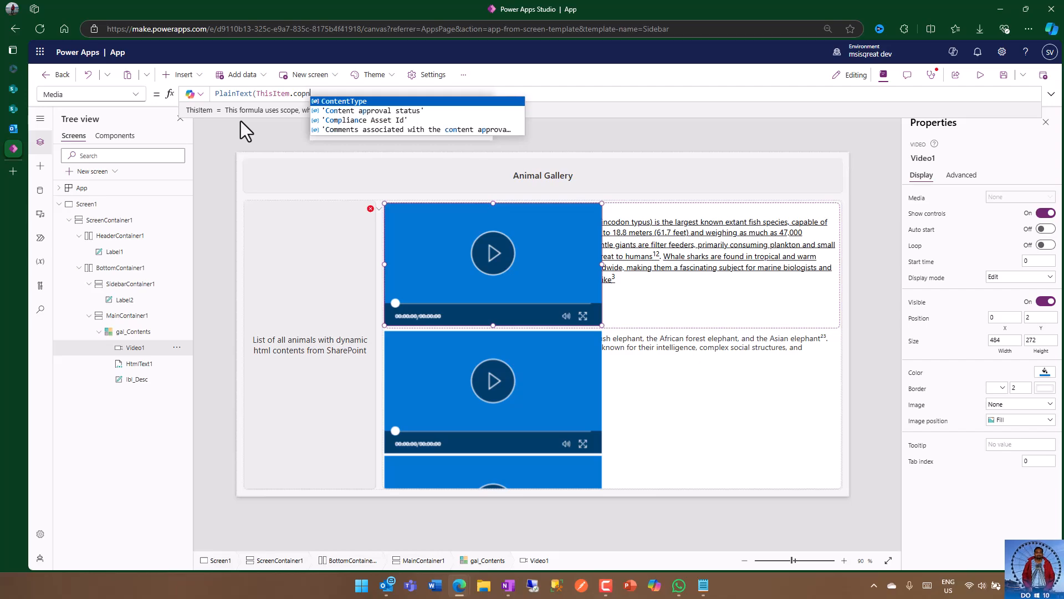
key(BackSpace)
key(BackSpace)
key(BackSpace)
key(BackSpace)
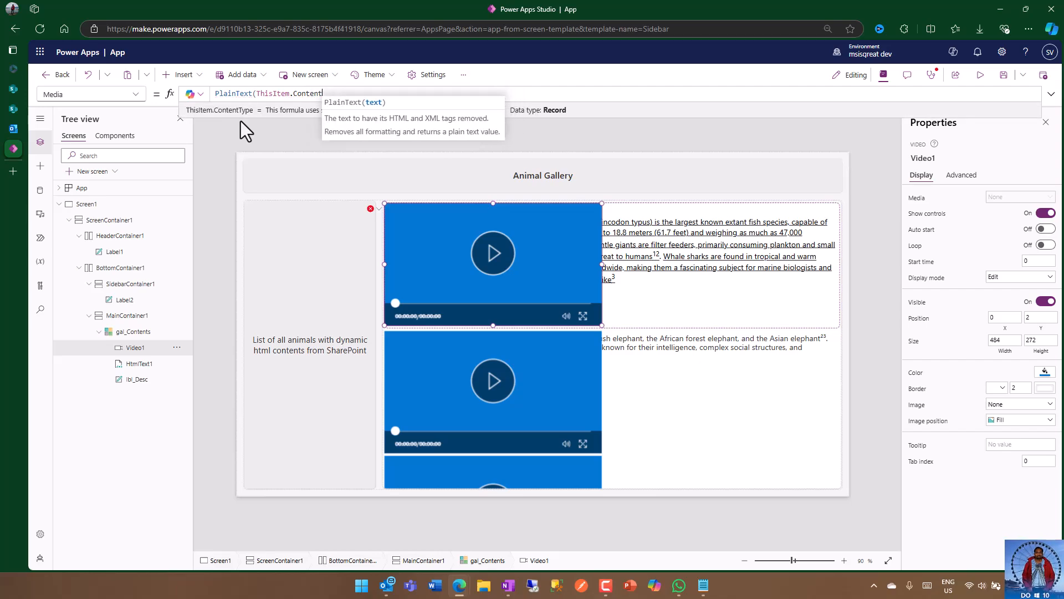
text(s)
key(Tab)
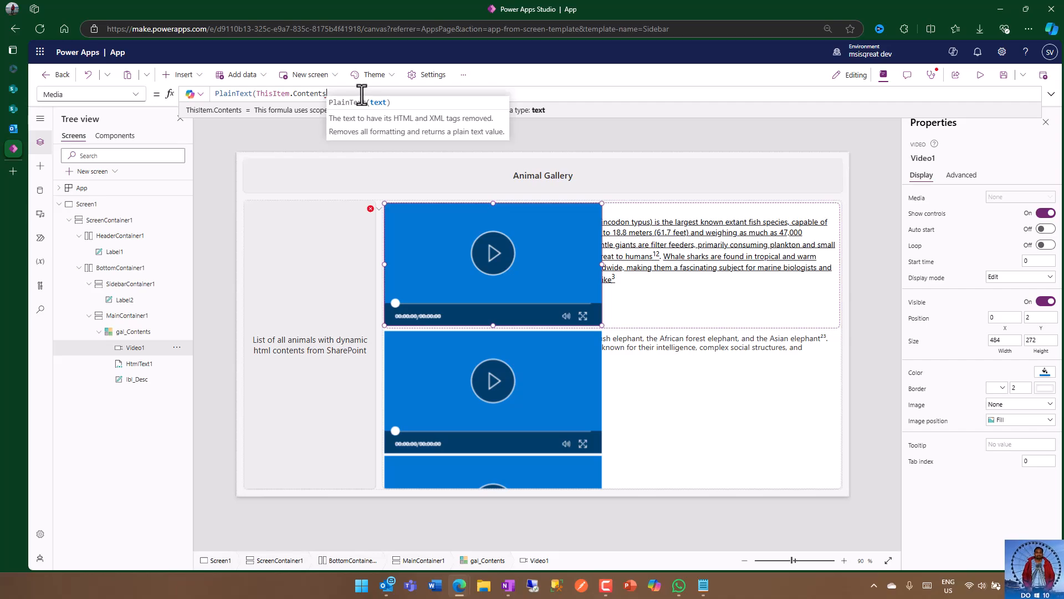
text())
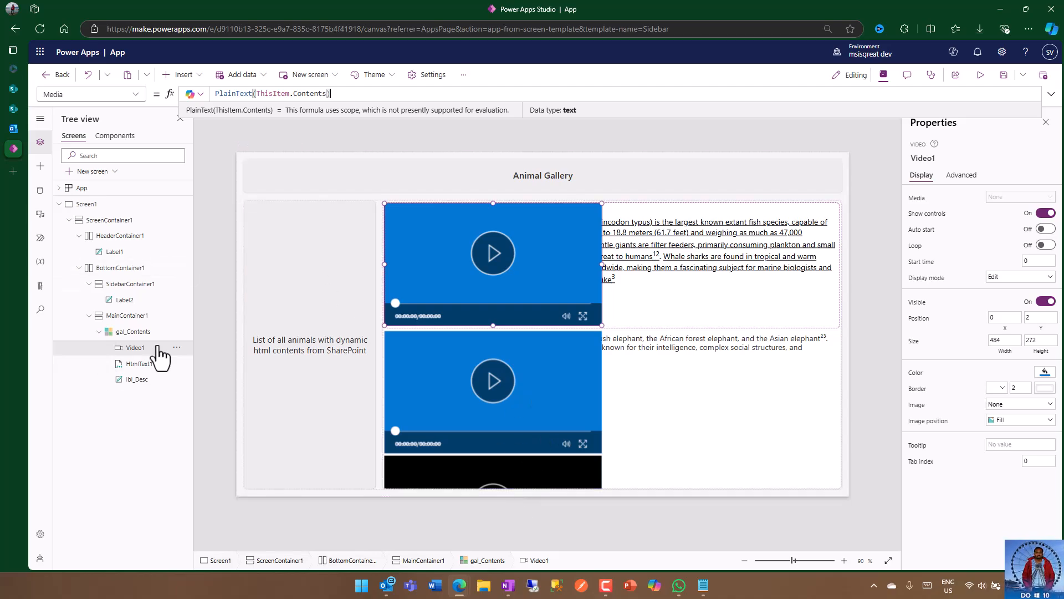
Step: Rename the video control in the gallery template to vid_Content
click(942, 159)
text(vid_Content)
key(Return)
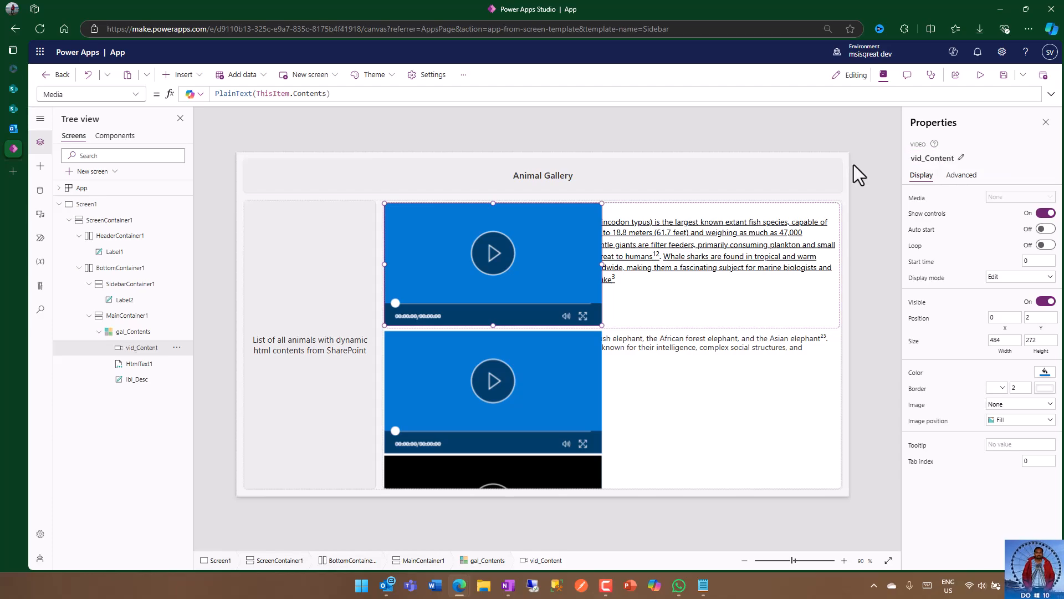
Step: Set the Width property of the vid_Content control to Parent.Width - 10
click(135, 94)
scroll(108, 393, down, 2)
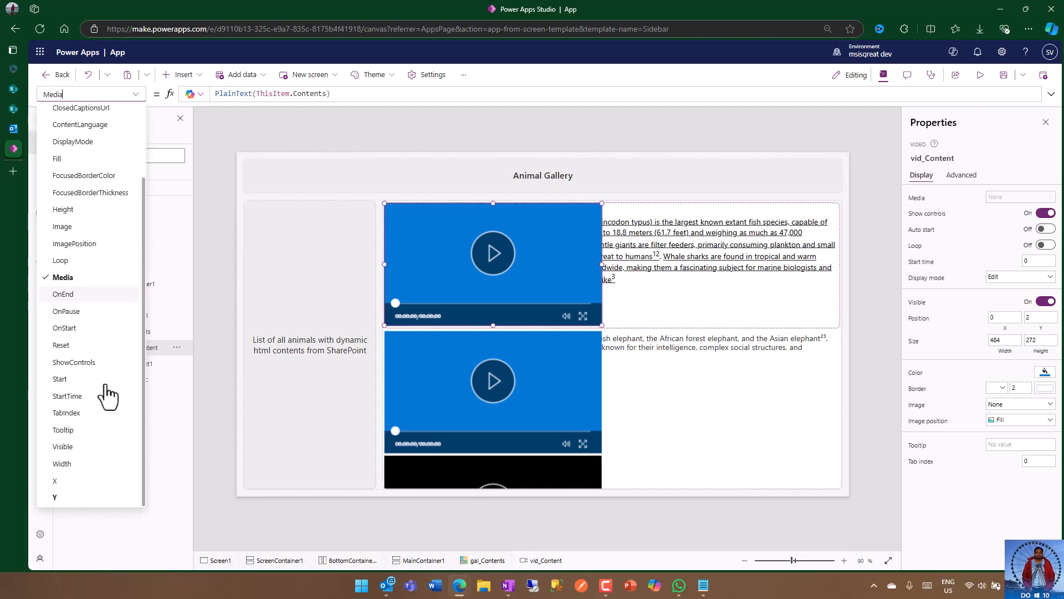
scroll(108, 395, up, 2)
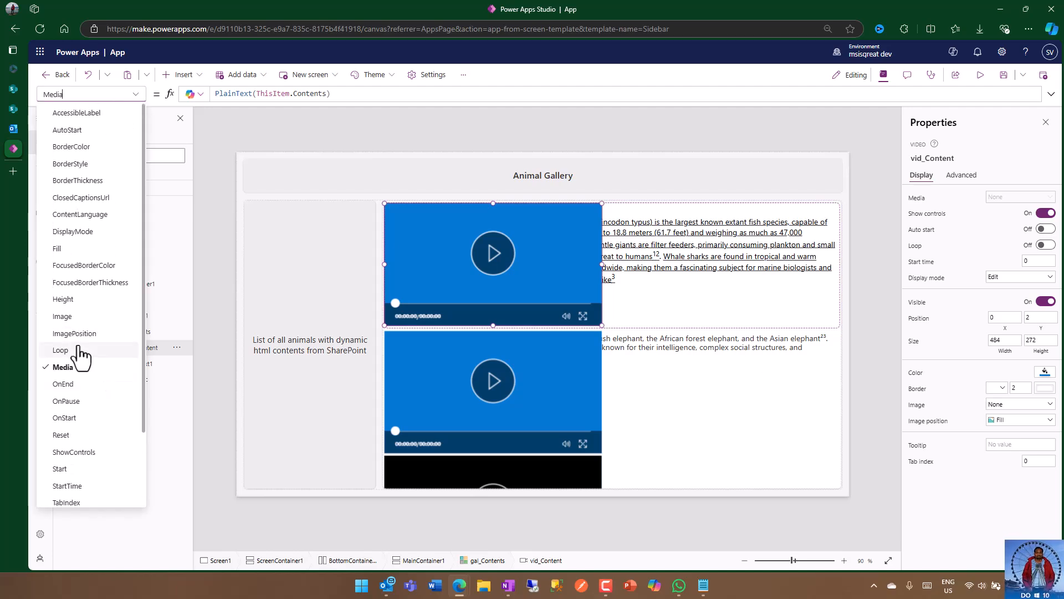
scroll(85, 327, down, 2)
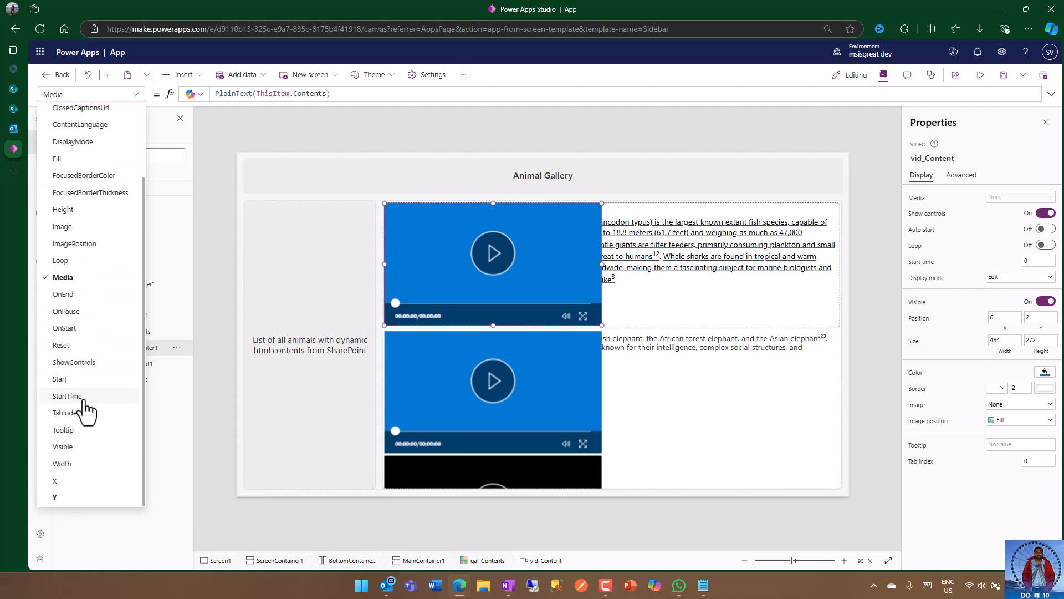
scroll(84, 410, up, 2)
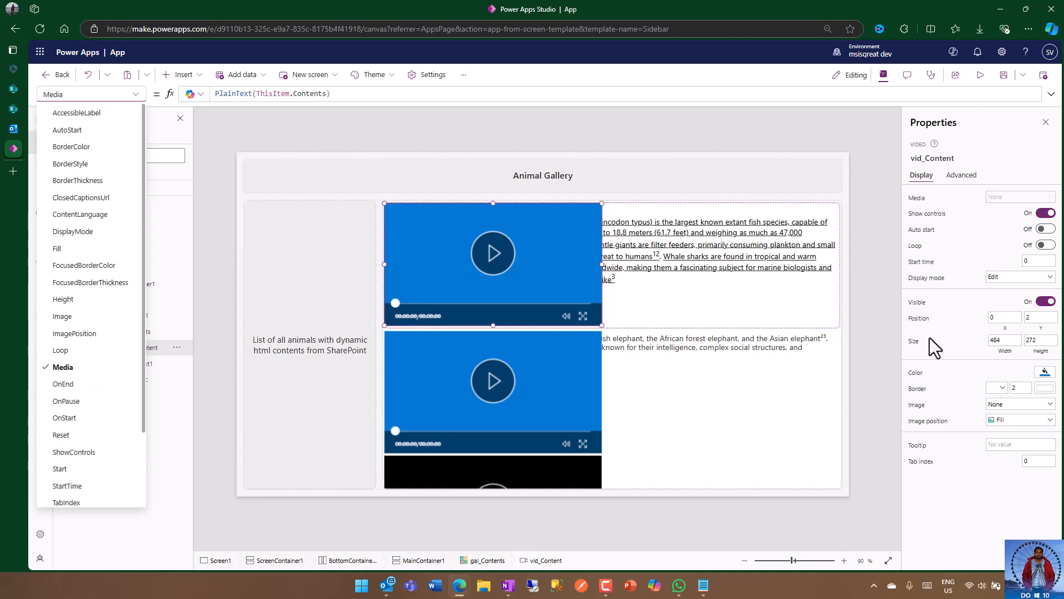
click(948, 330)
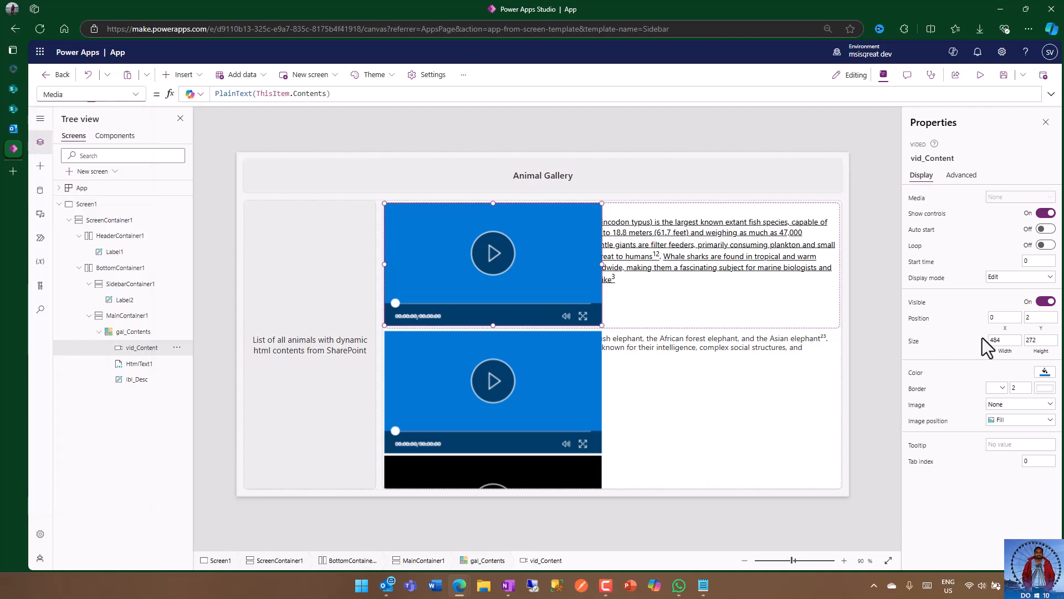
click(914, 341)
double_click(220, 94)
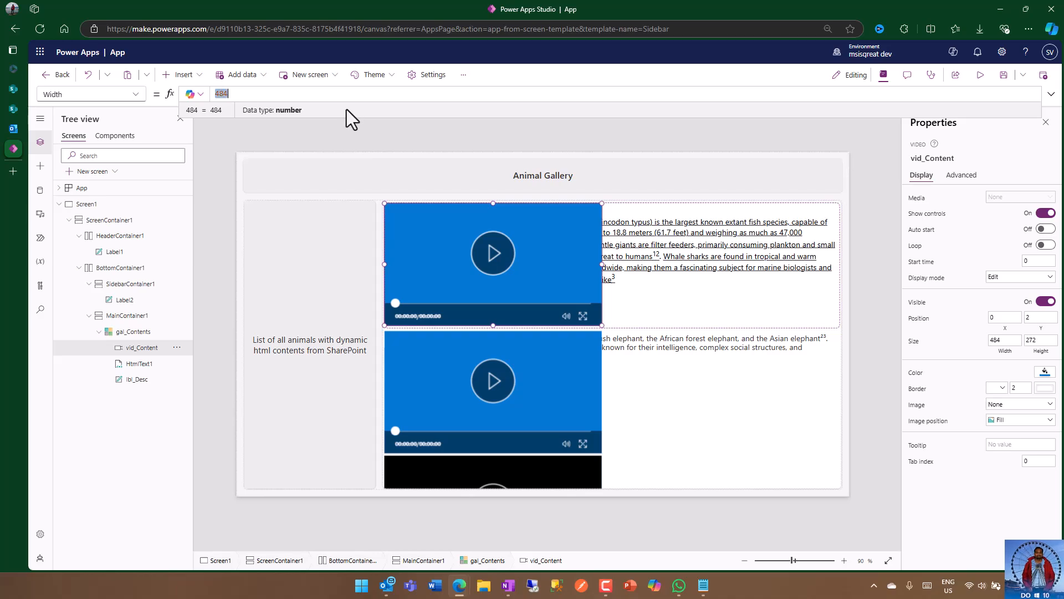
text(Parent.)
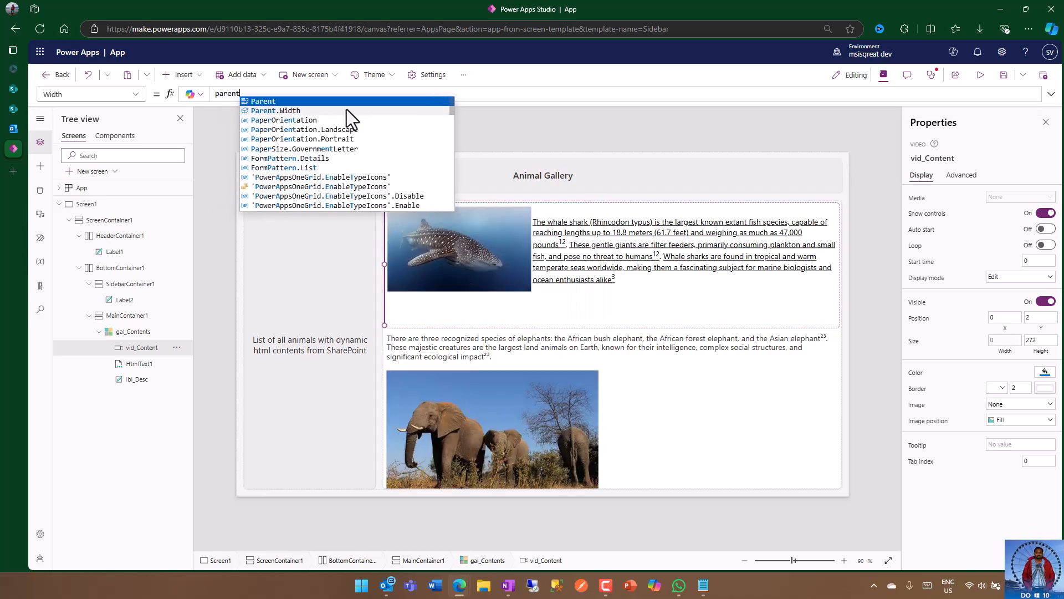
key(BackSpace)
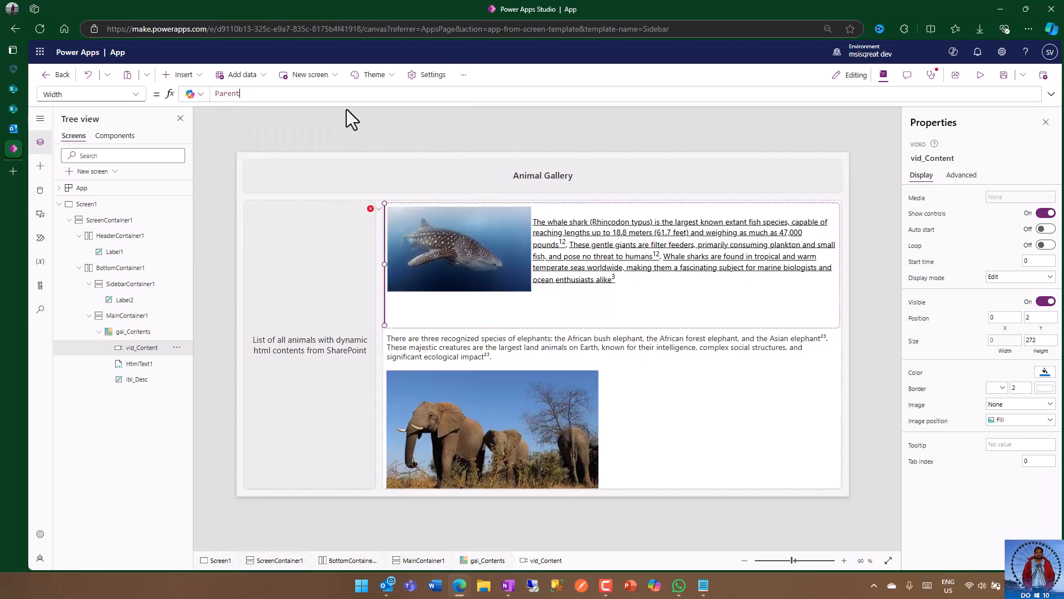
text(.Width - 10)
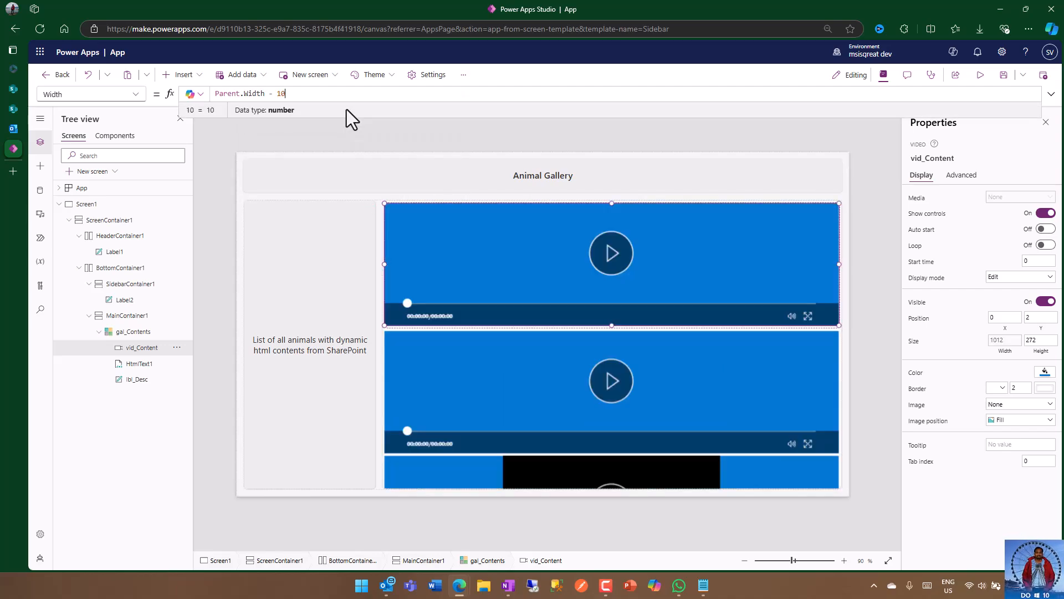
click(861, 223)
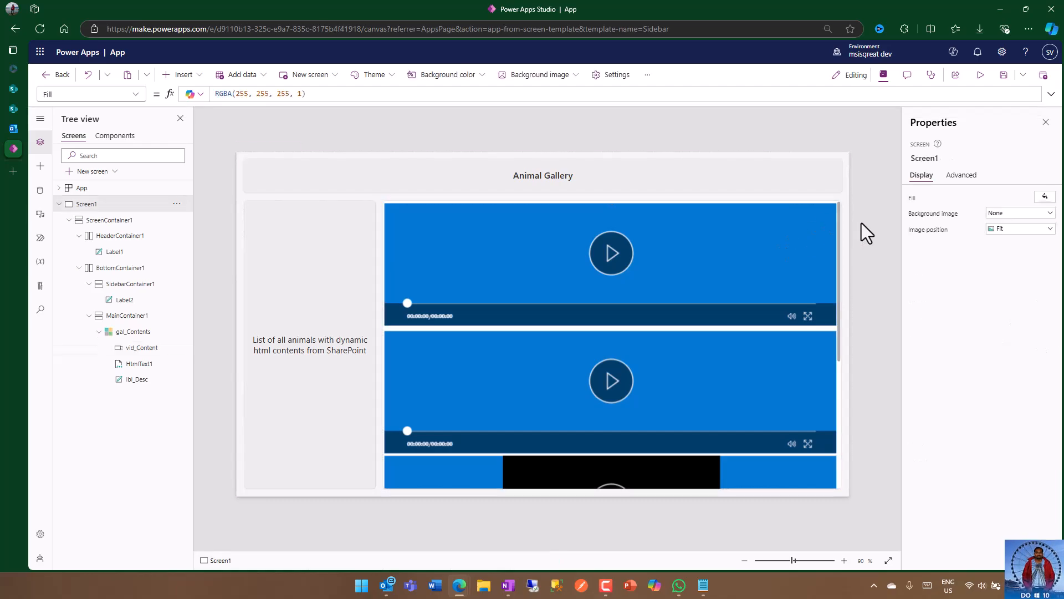
Step: Set the Height property of the vid_Content control to (Parent.Width - 10) / 1.778
click(793, 228)
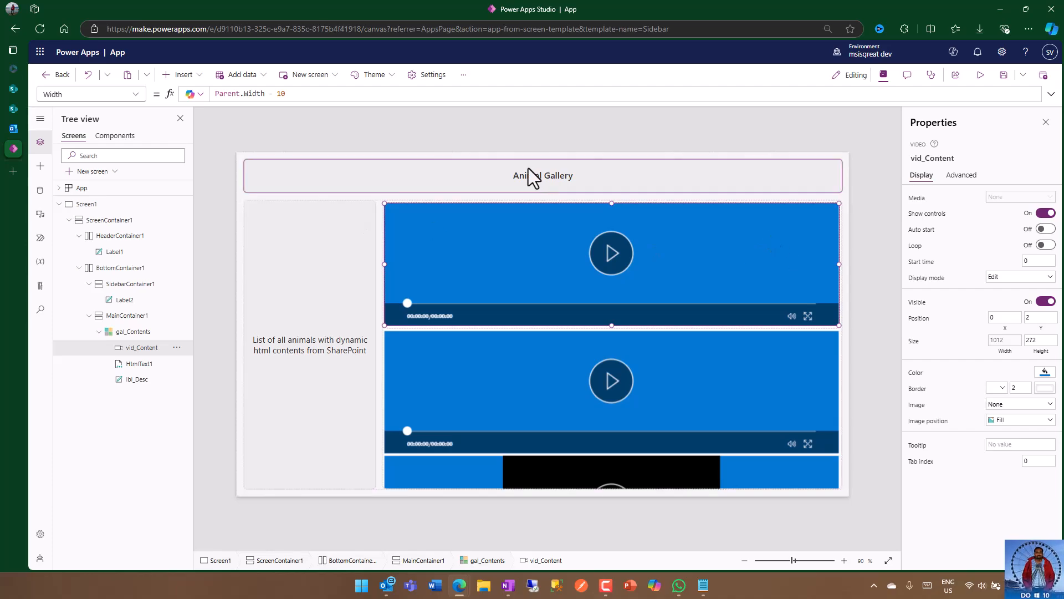
click(134, 95)
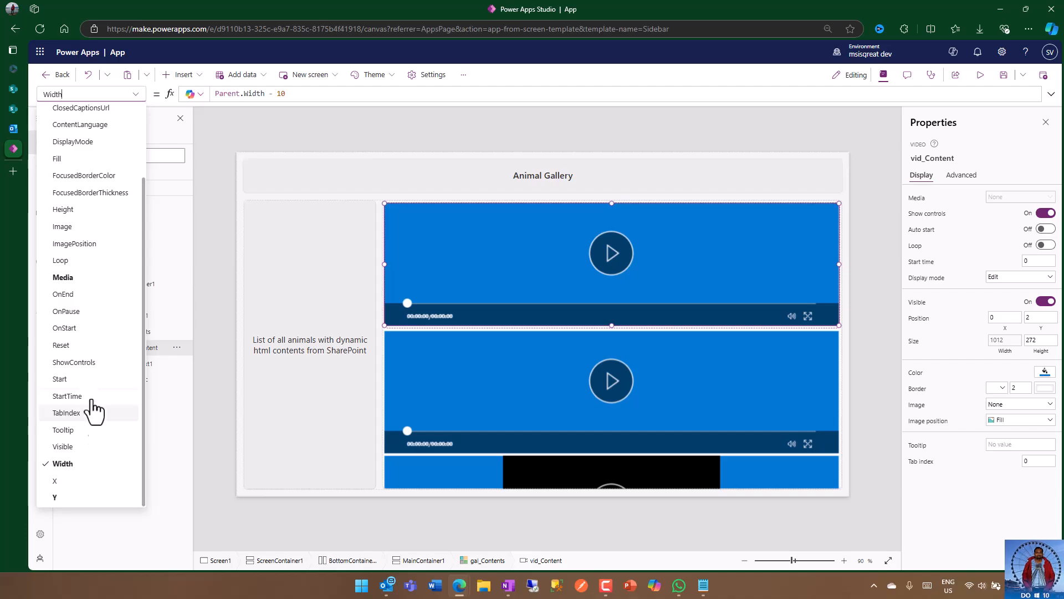
scroll(88, 399, up, 3)
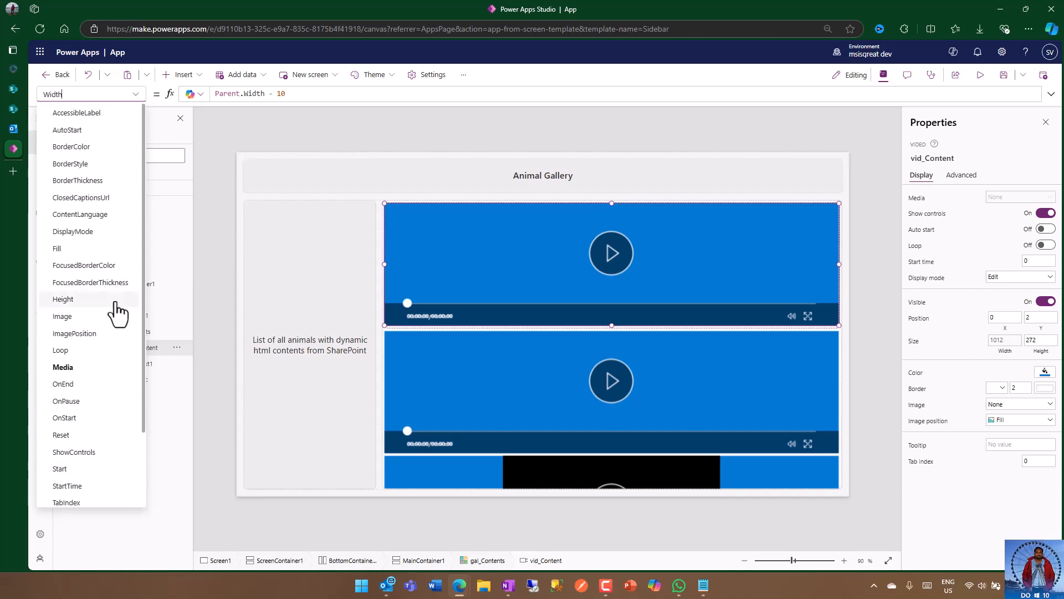
click(87, 300)
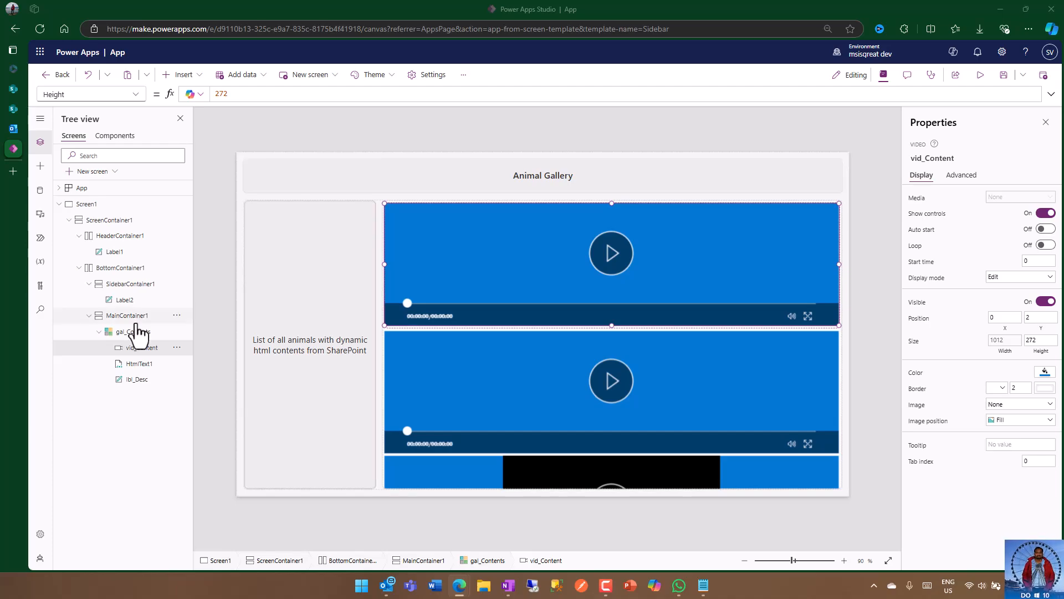
click(248, 96)
key(ctrl+a)
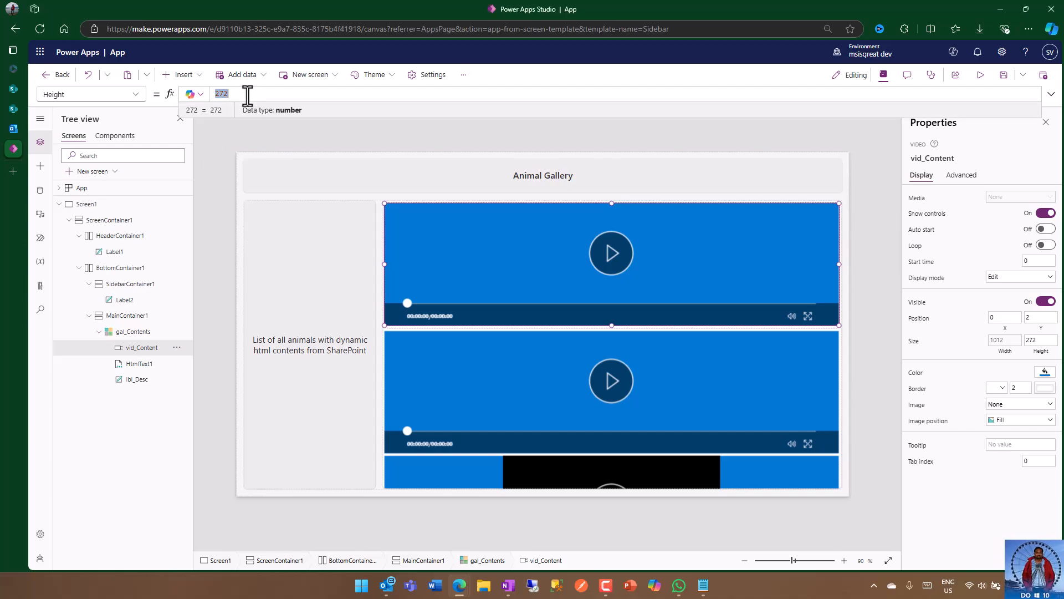
text(0)
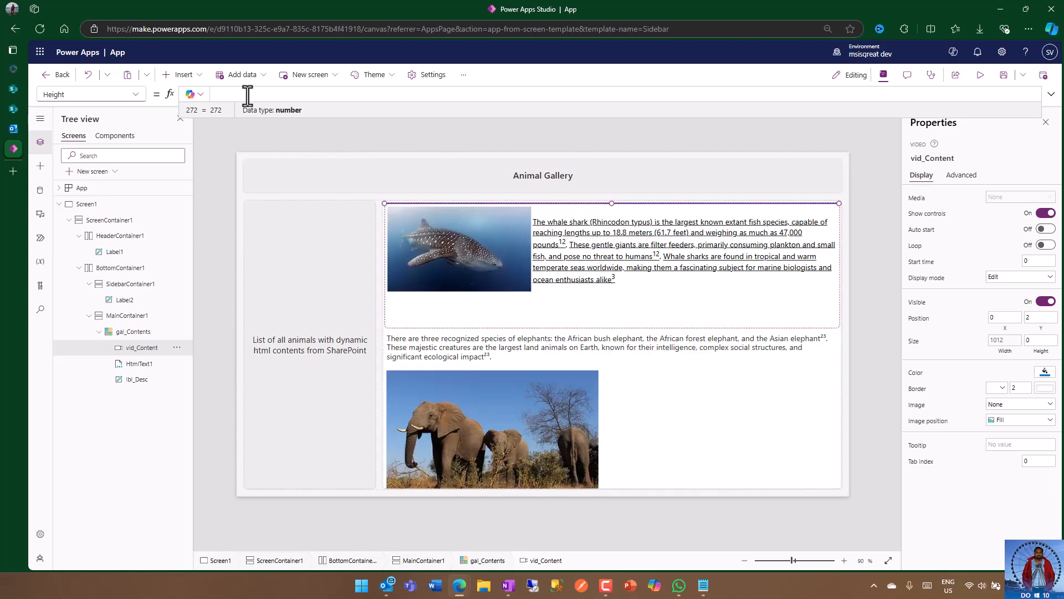
key(BackSpace)
text(parent)
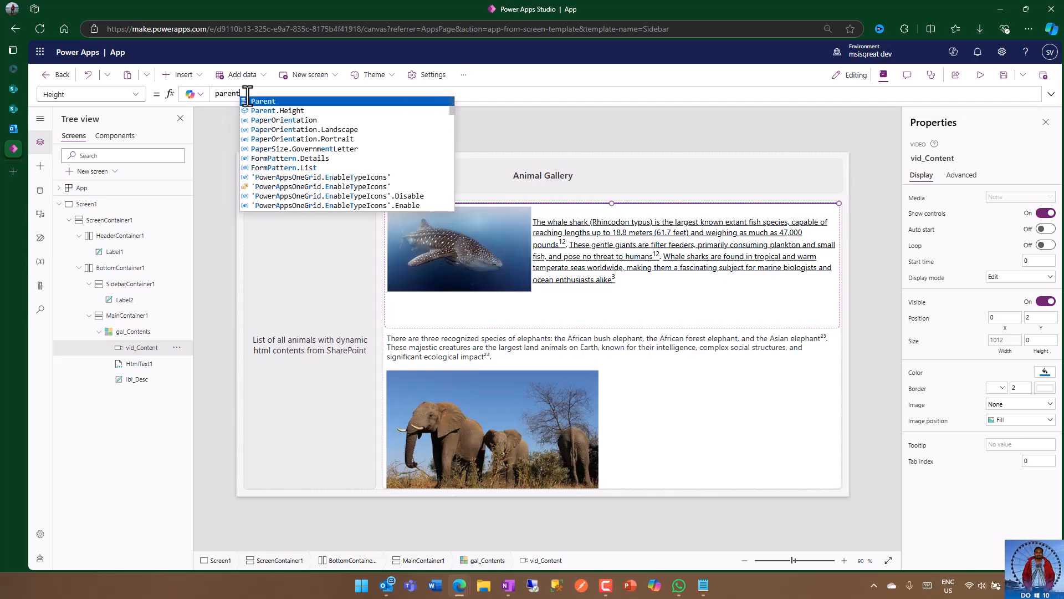
text(.W)
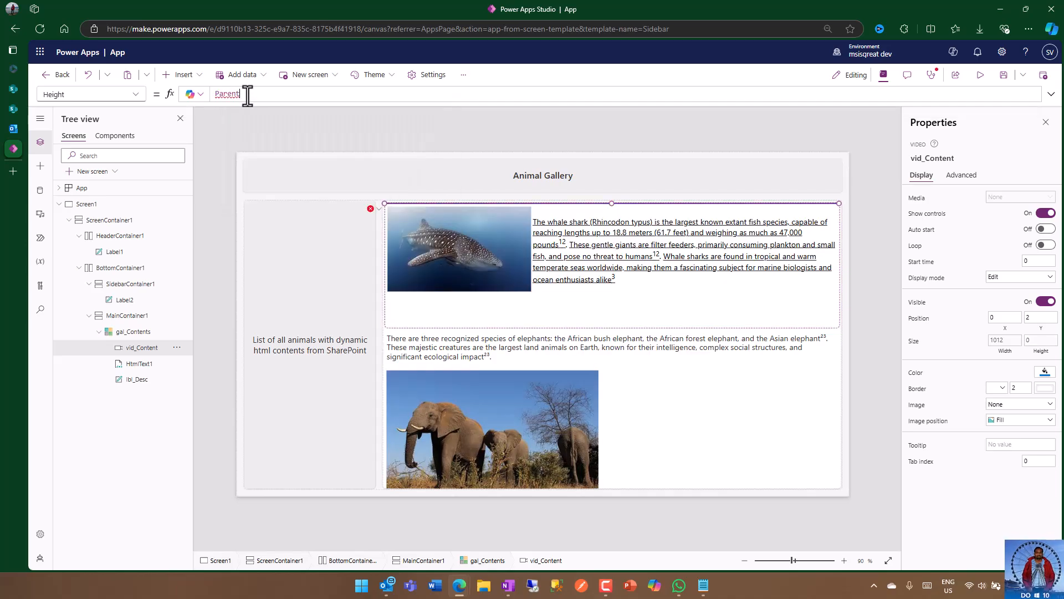
key(Tab)
text(- 10)
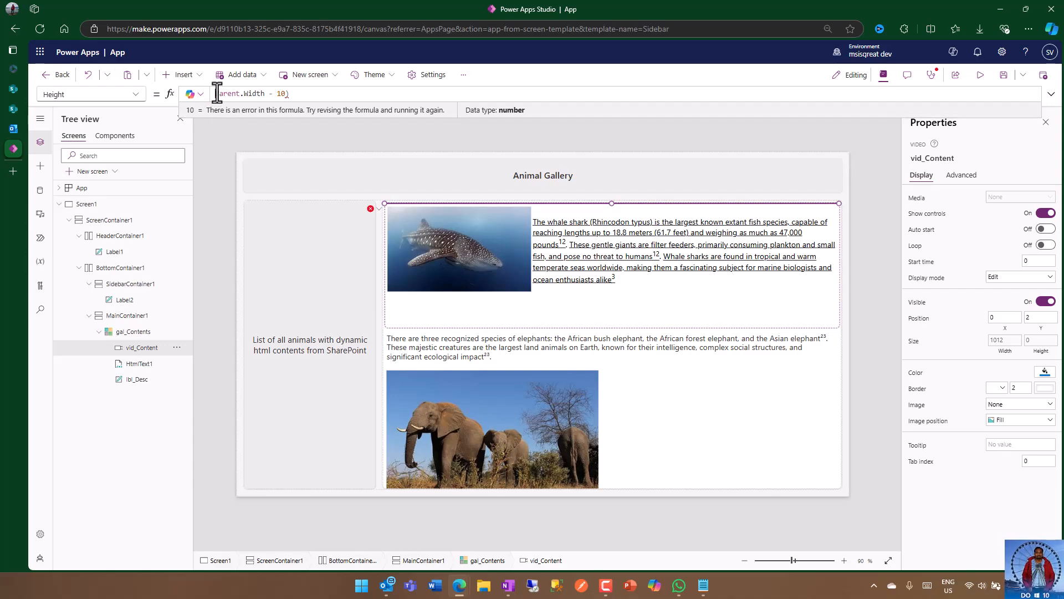
click(217, 93)
text(()
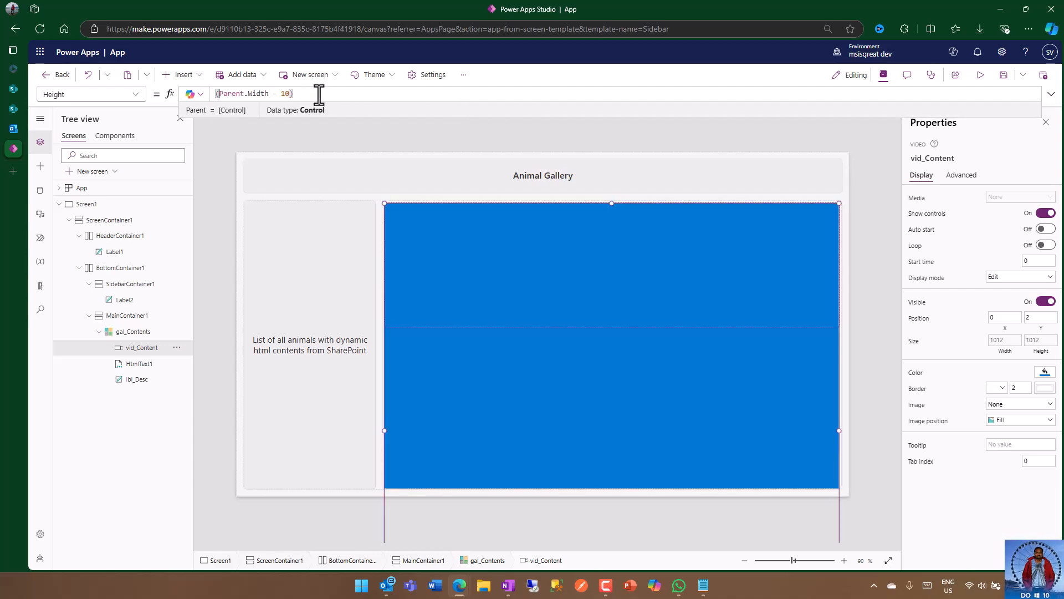
click(319, 94)
text(/ )
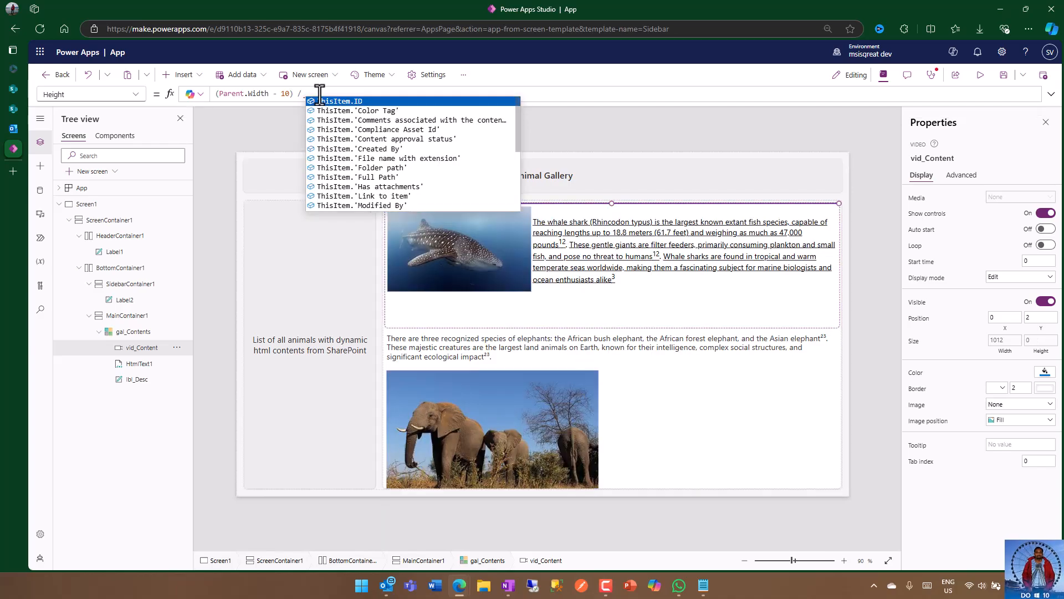
text(1.)
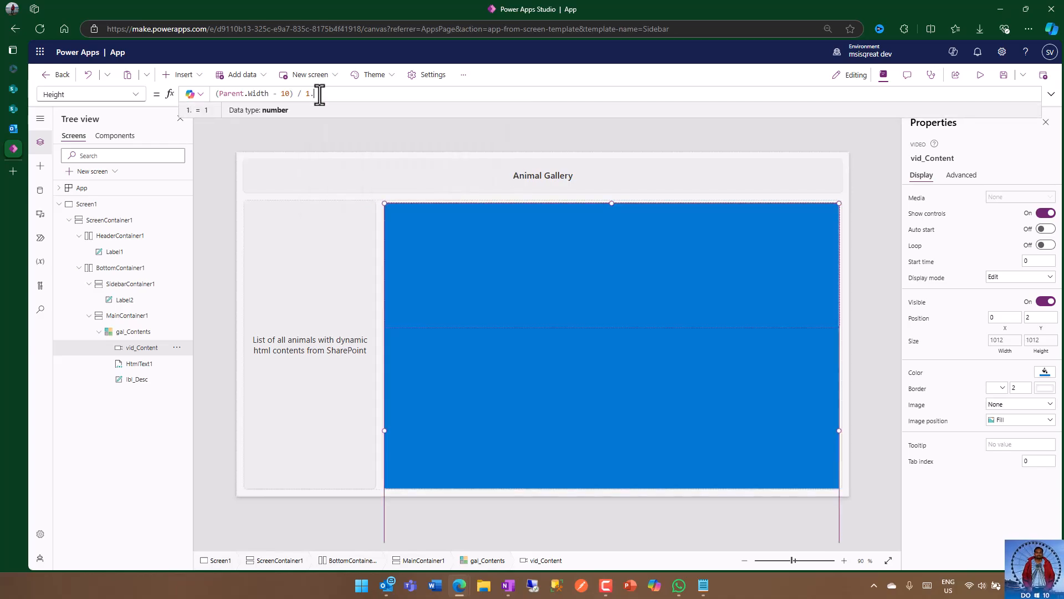
text(78)
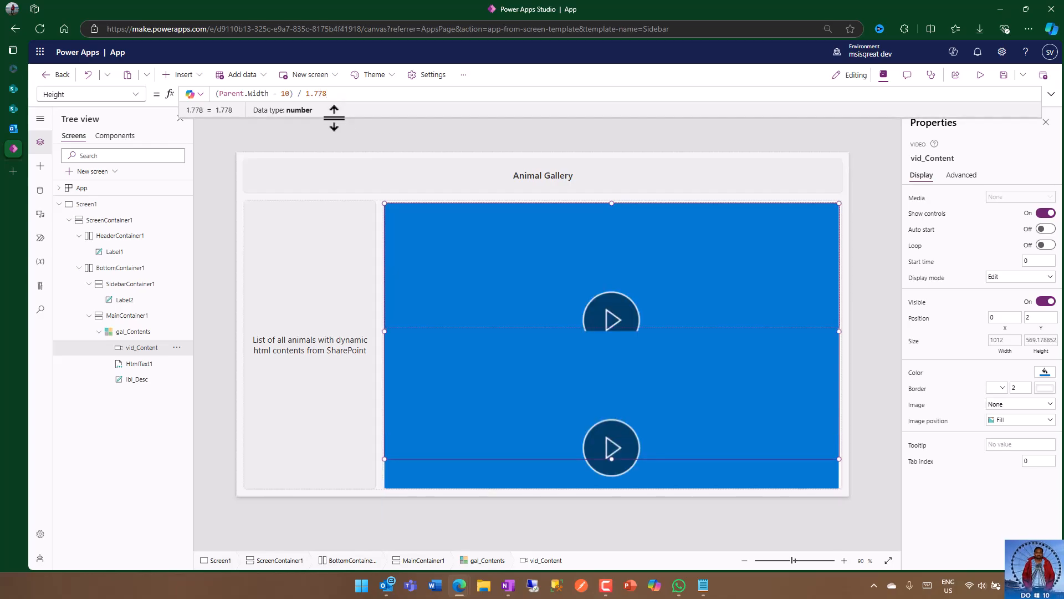
click(377, 126)
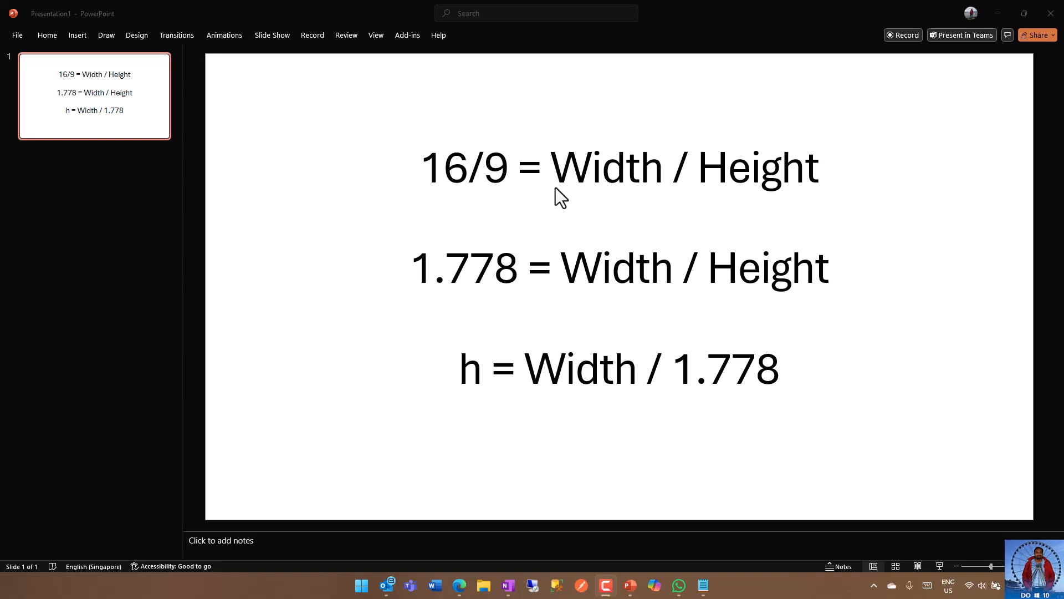
Step: Review the PowerPoint slide's formulas for deriving height from width using the 16/9 ratio, and return to Power Apps Studio
double_click(599, 170)
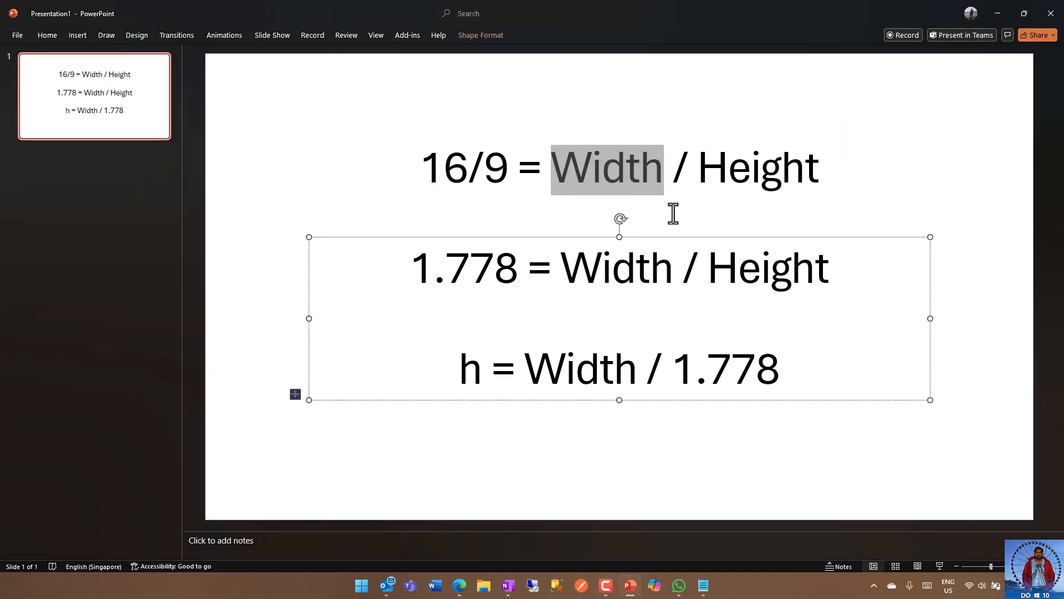
double_click(747, 172)
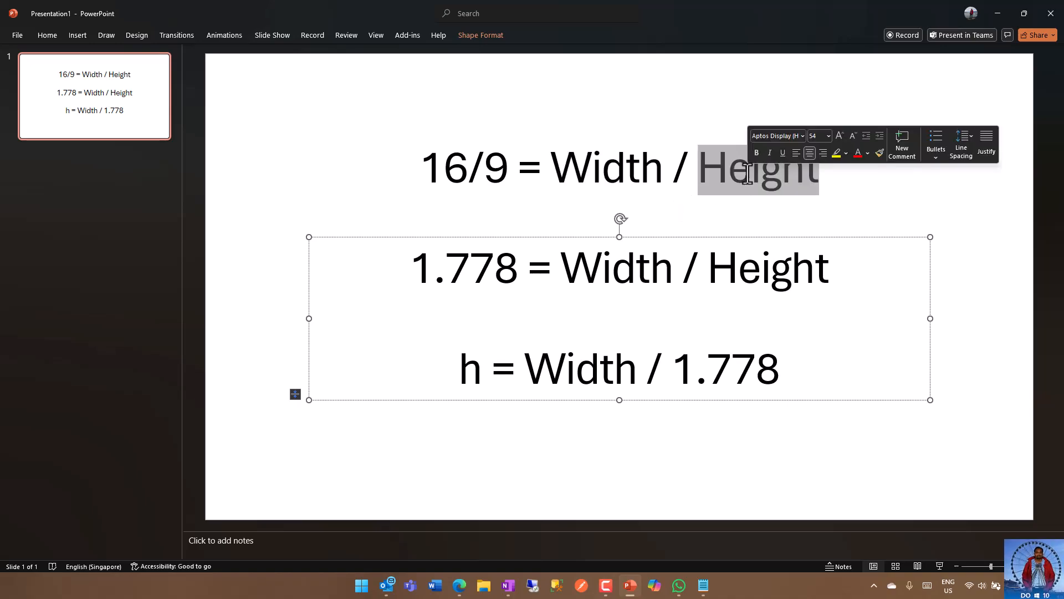
click(678, 173)
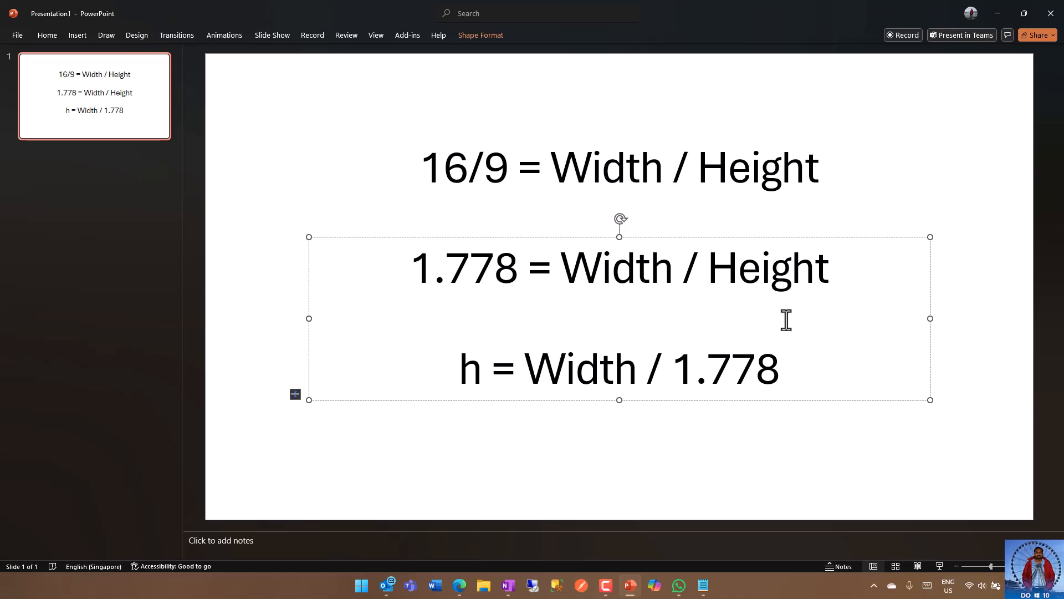
click(990, 17)
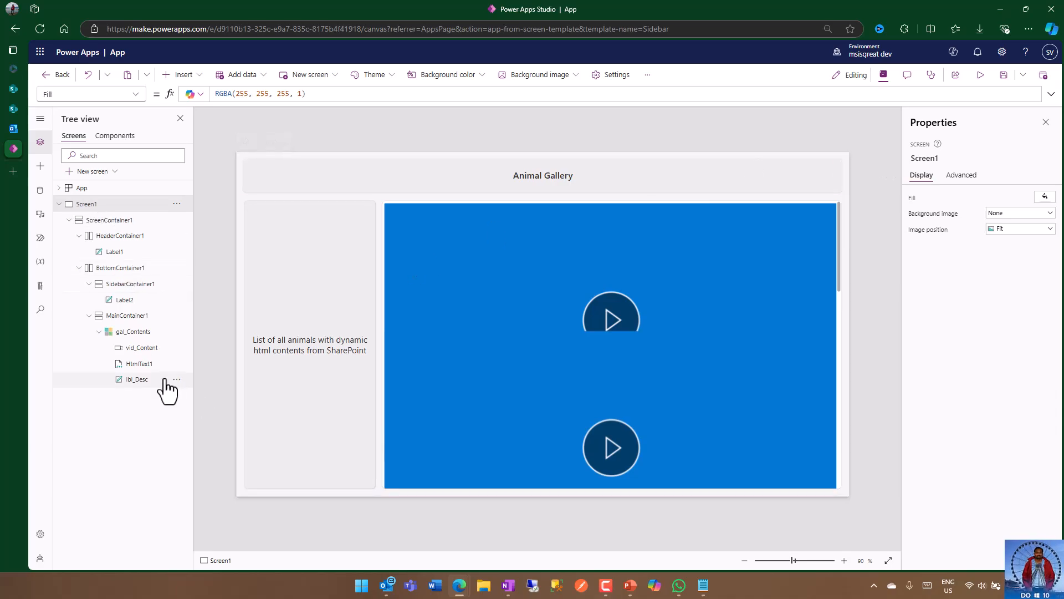
Step: Set the Visible property of the vid_Content control to If(ThisItem.ContentType.Value = "Video",true,false)
click(145, 348)
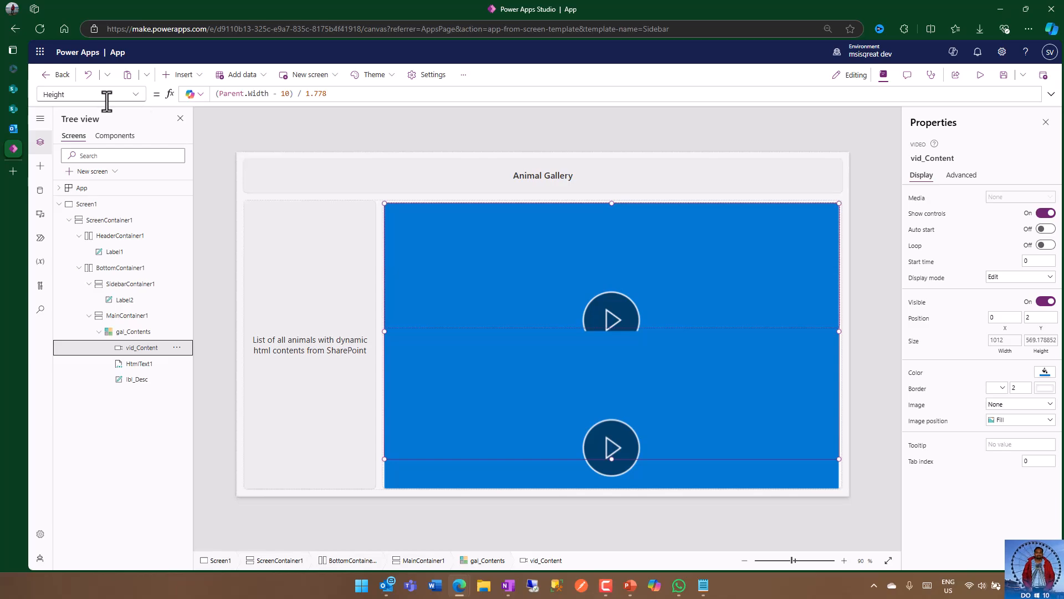
click(135, 96)
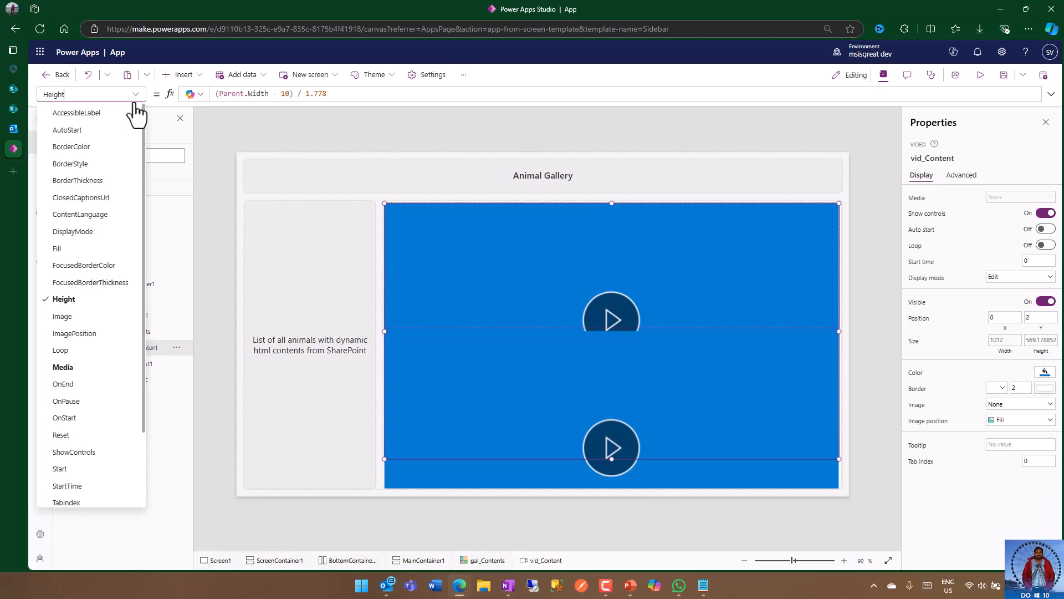
scroll(98, 443, down, 2)
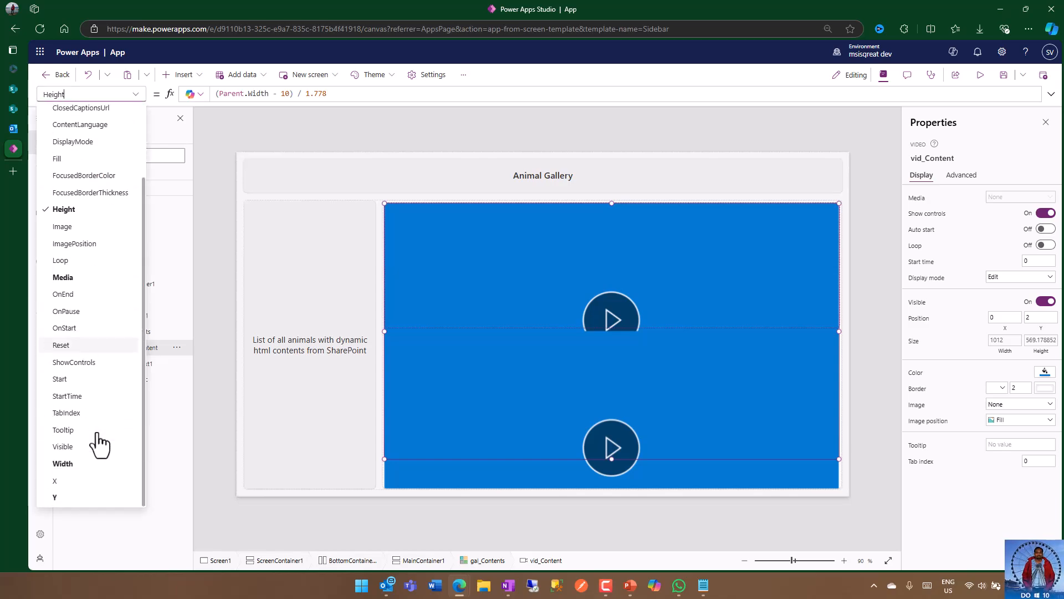
click(82, 447)
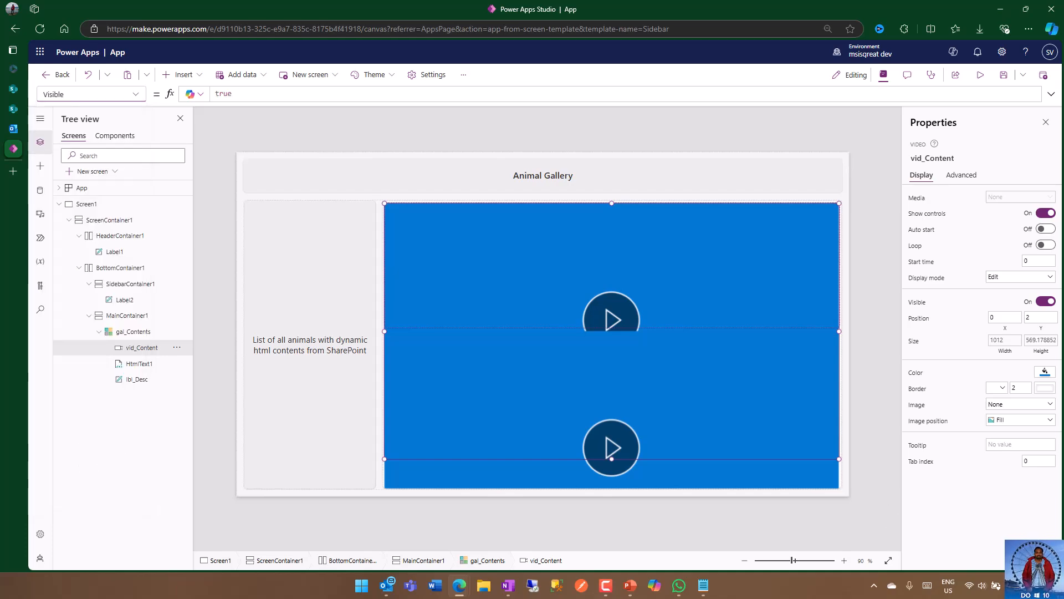
key(alt+Tab)
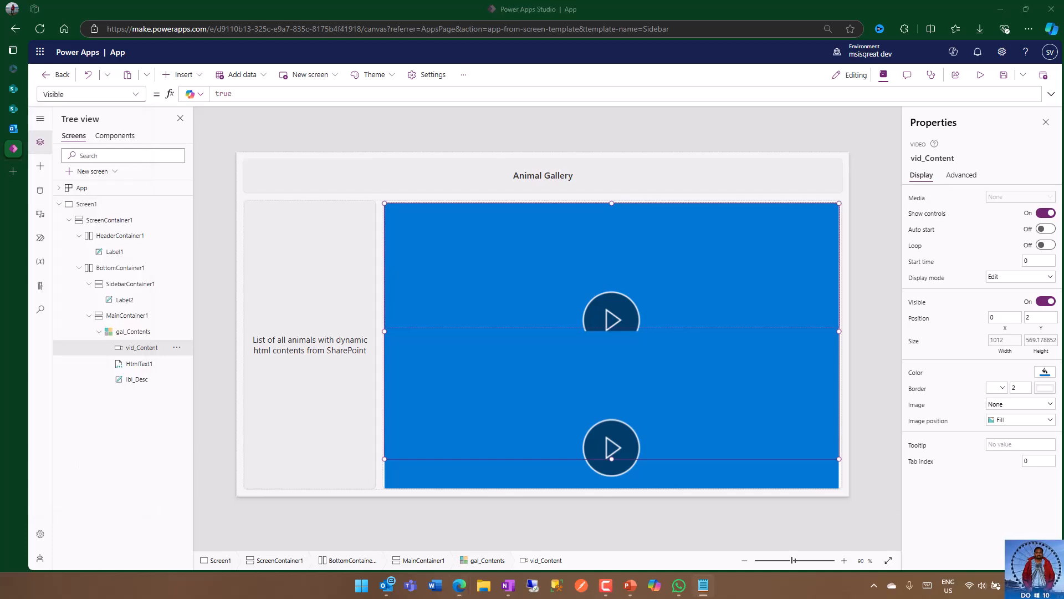
key(alt+Tab)
key(alt+Tab)
double_click(220, 93)
text(If(ThisItem.ContentType.Value = "Video",true,false))
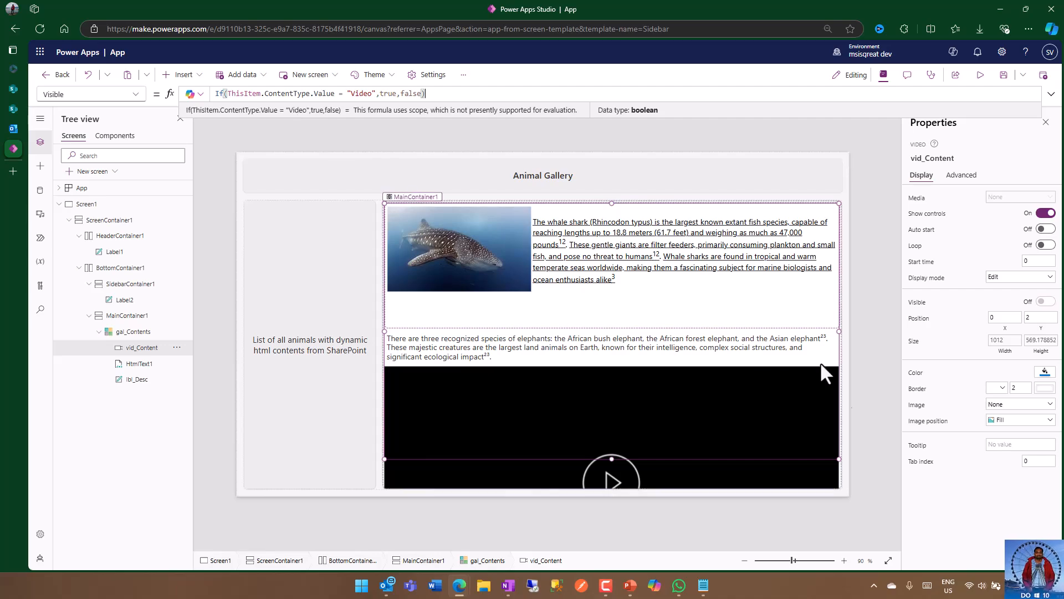
click(860, 337)
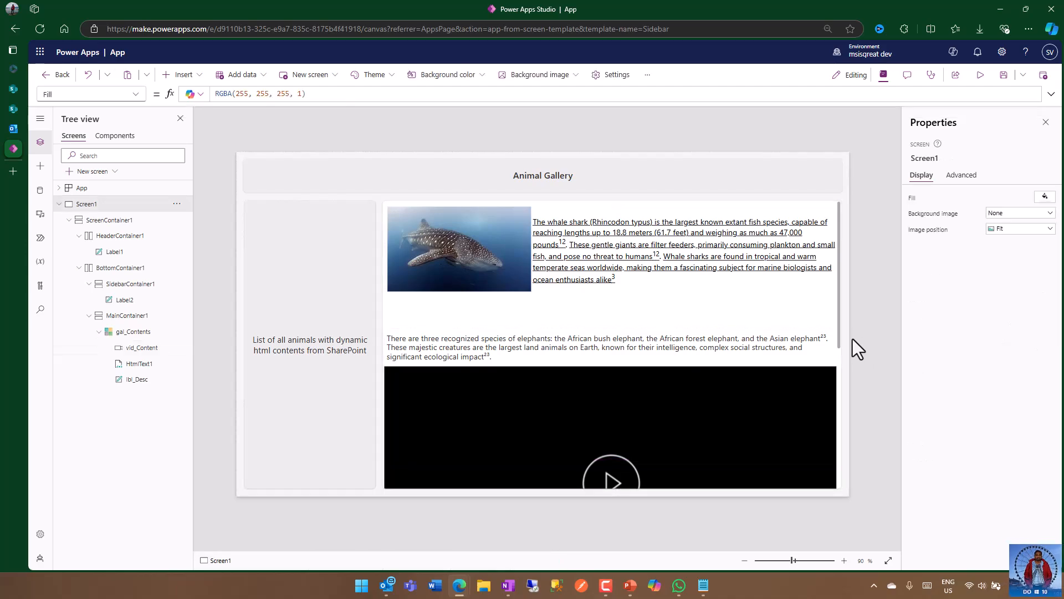
Step: Save the app under the name App Gallery Contents
click(1003, 76)
double_click(482, 320)
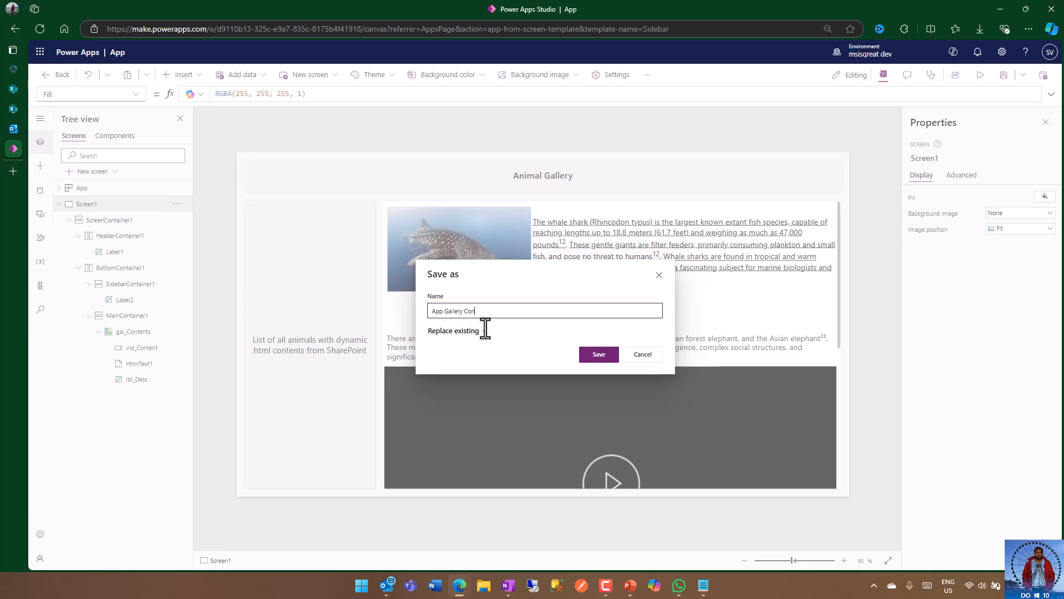
click(596, 355)
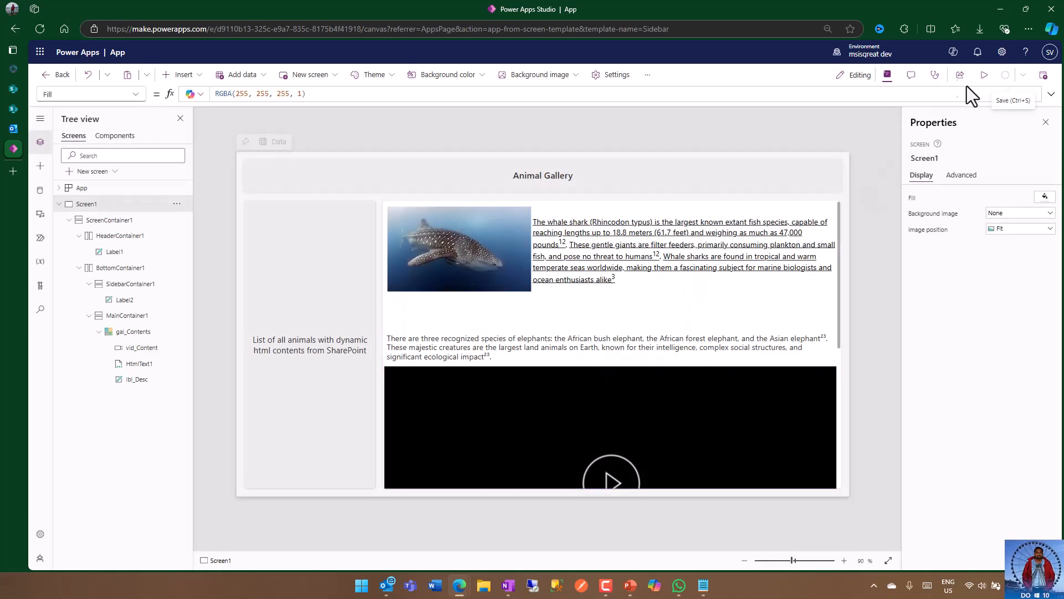
Step: Preview the app and examine how the animal gallery displays its HTML, text, video and picture items
click(984, 75)
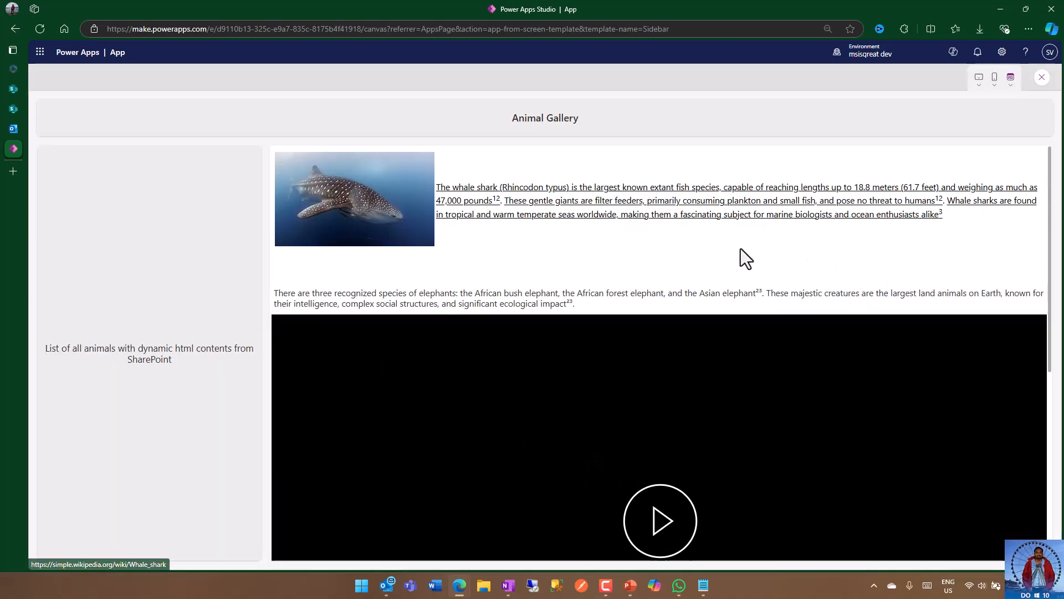
scroll(740, 248, down, 1)
scroll(650, 242, down, 2)
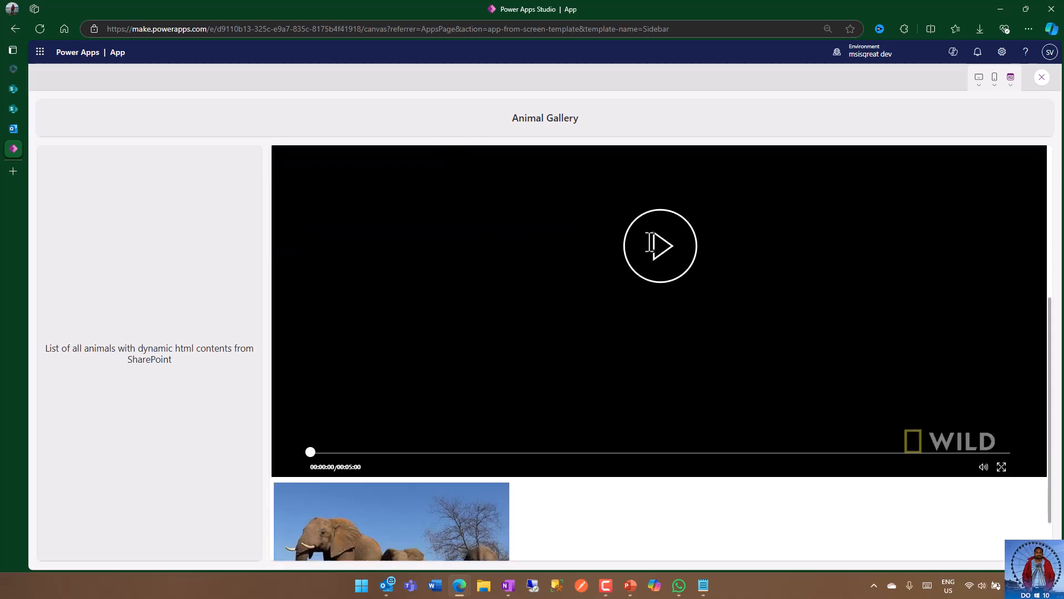
scroll(758, 340, down, 1)
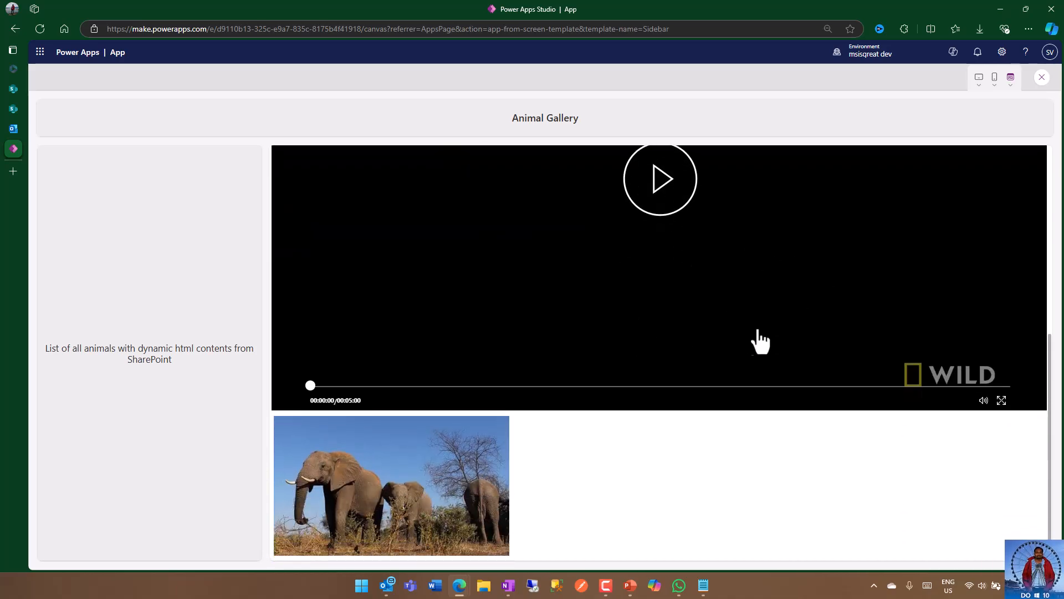
scroll(764, 340, up, 4)
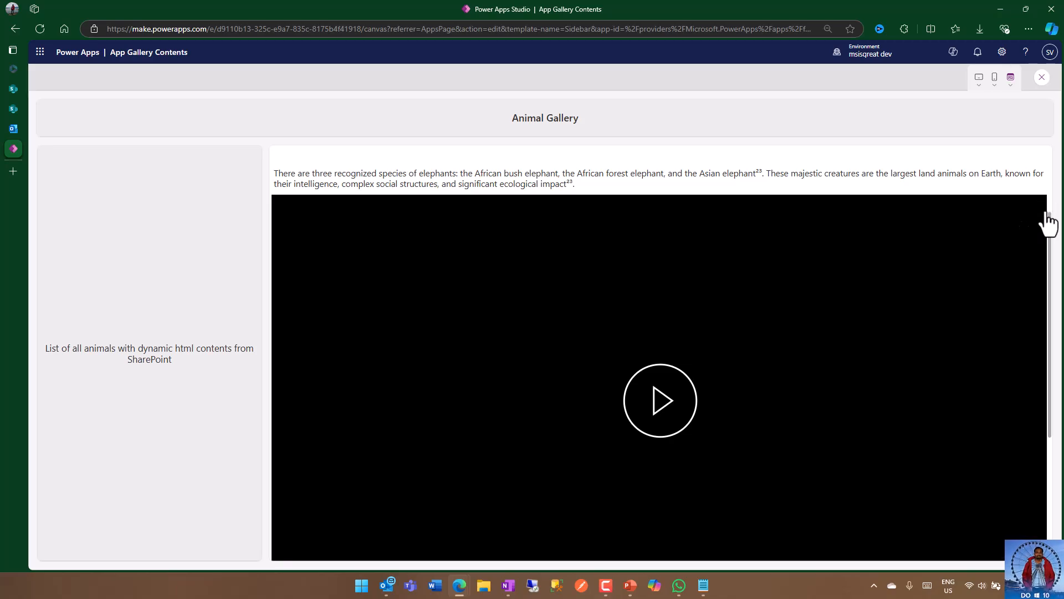
scroll(1052, 338, down, 3)
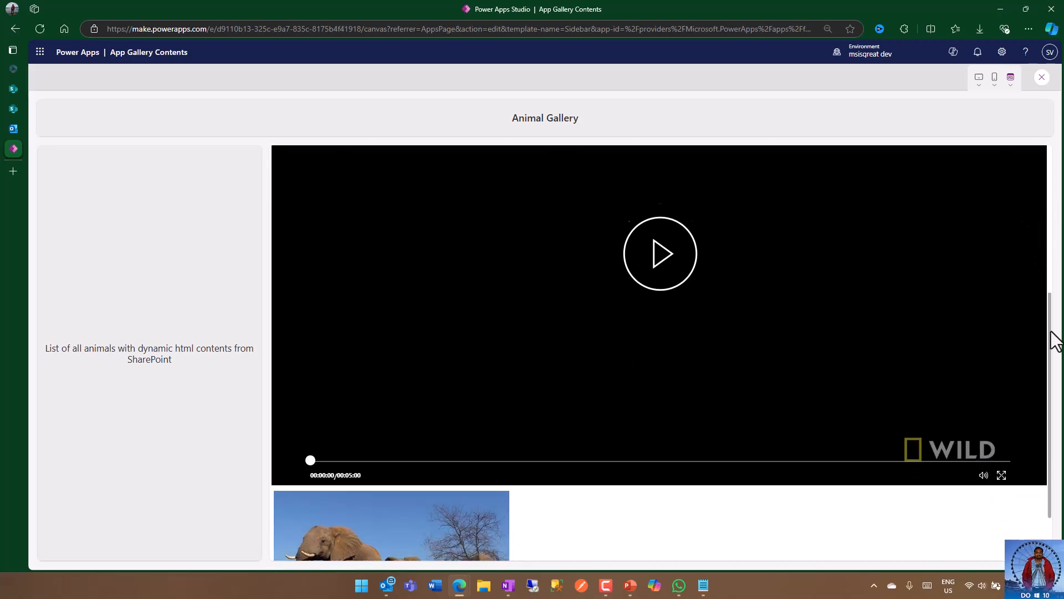
Step: Test the gallery's video by playing and pausing it in the preview, and check the surrounding items again
scroll(804, 319, up, 1)
click(655, 299)
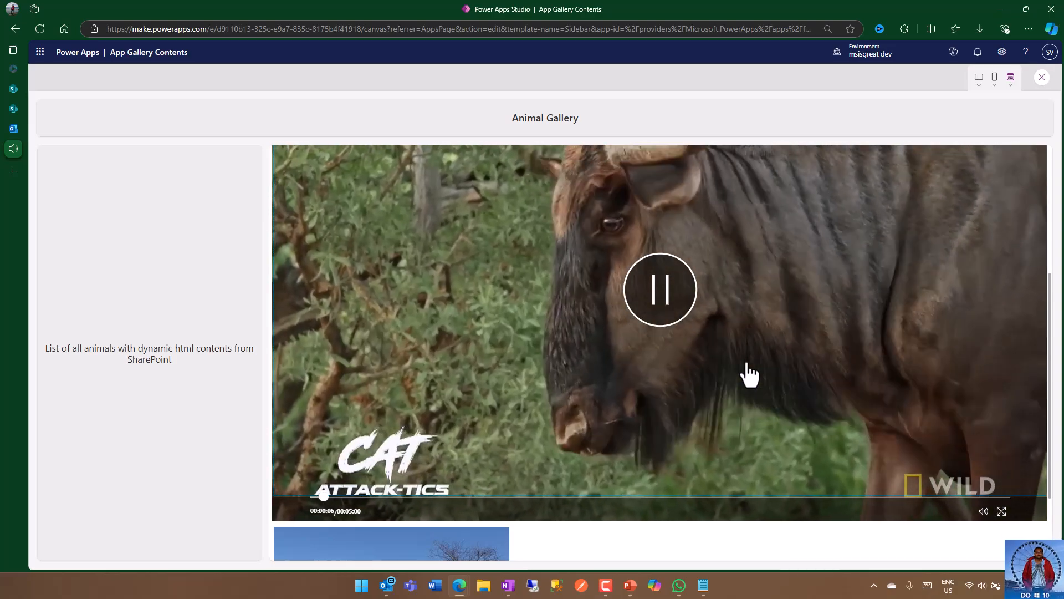
scroll(748, 371, up, 2)
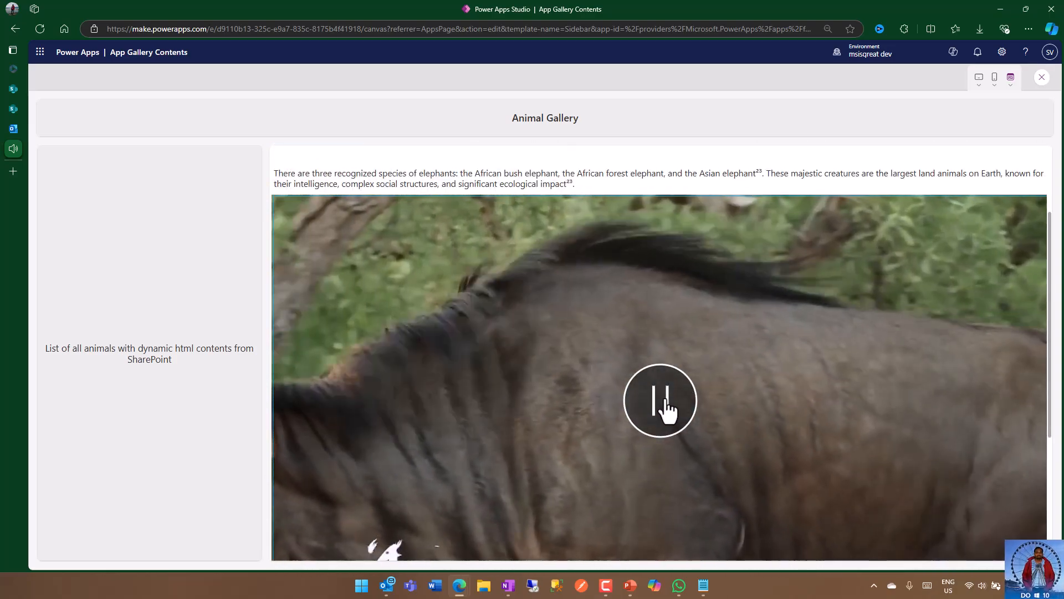
click(668, 409)
scroll(815, 277, up, 2)
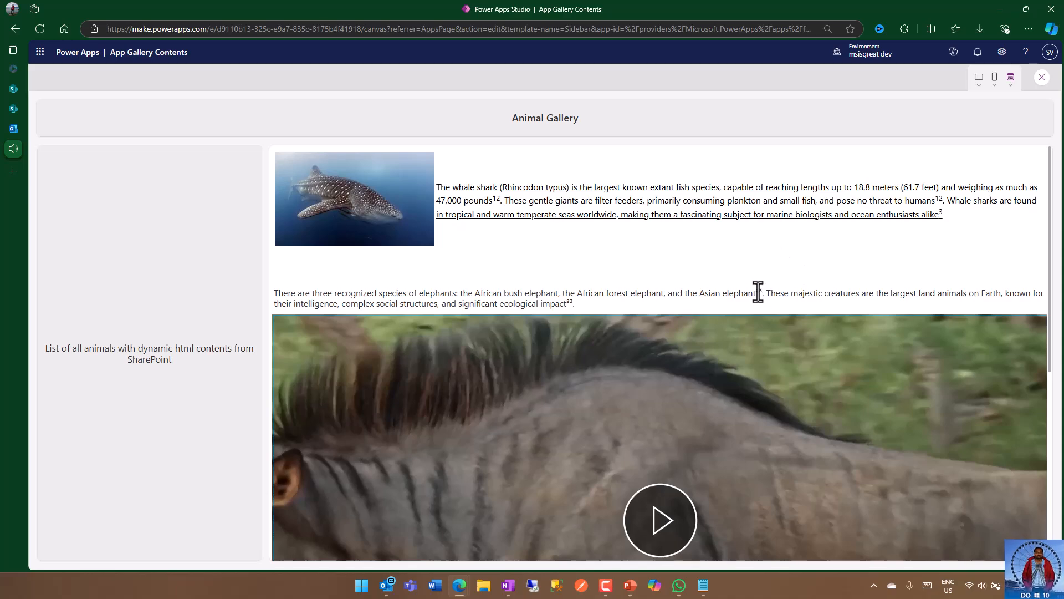
scroll(761, 293, down, 5)
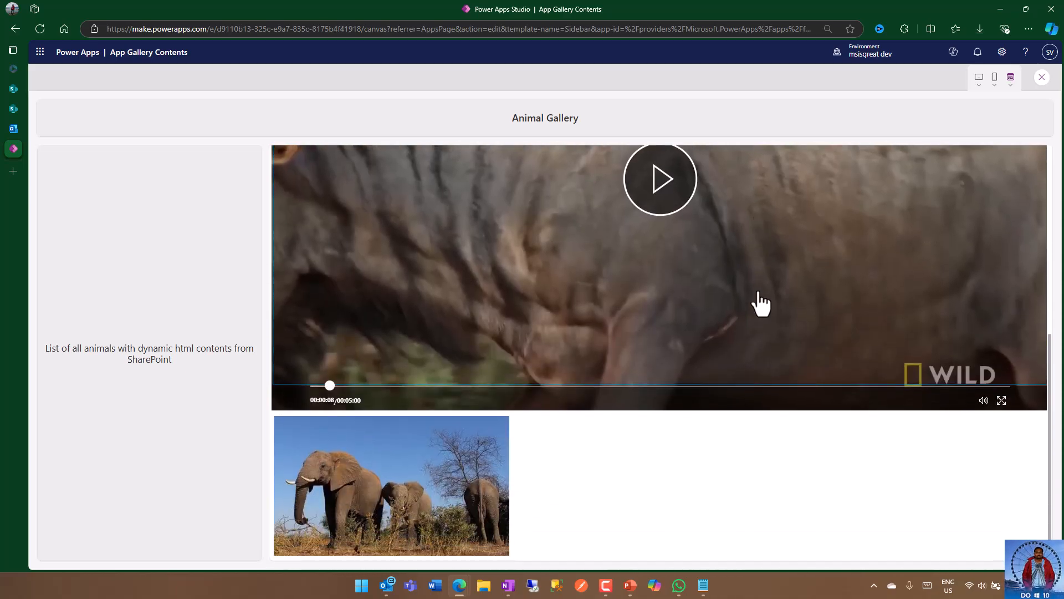
scroll(781, 288, up, 6)
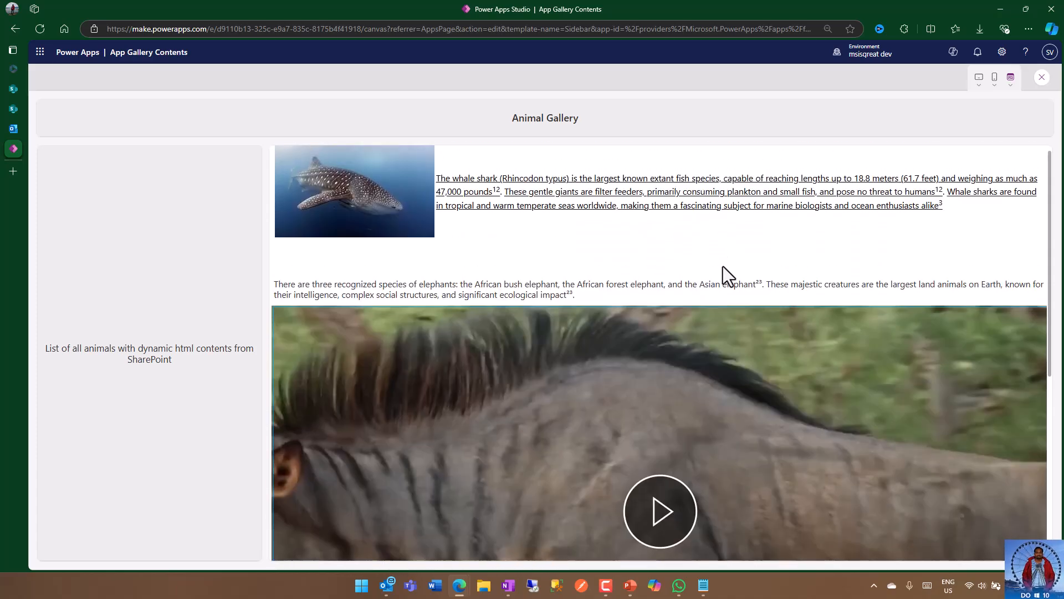